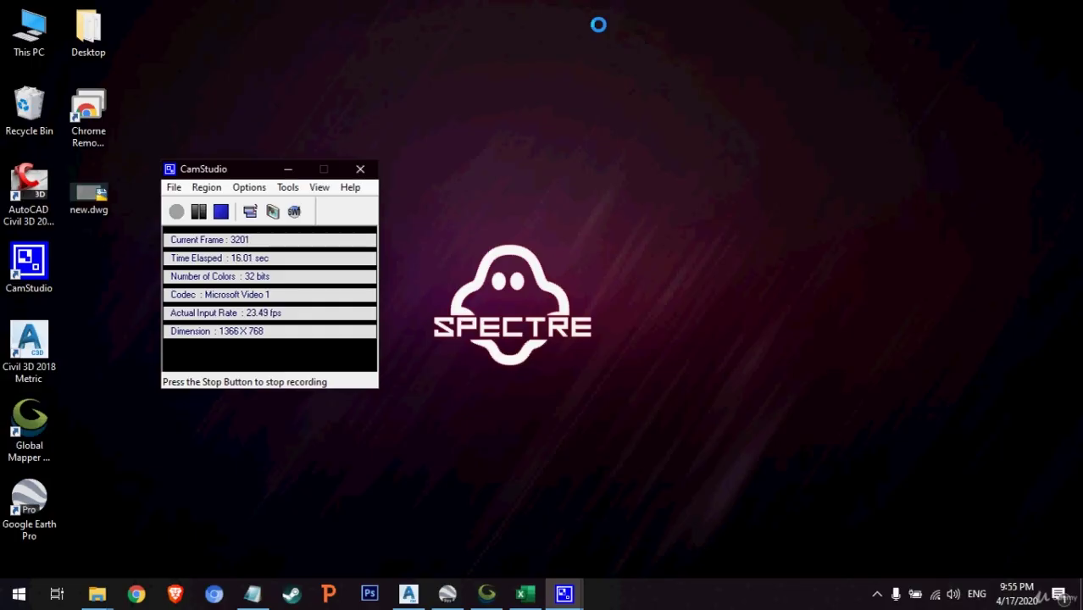
- Switch to Civil 3D and open the drawing settings of Drawing1 for editing
{"action": "left_click", "coordinate": [285, 169]}
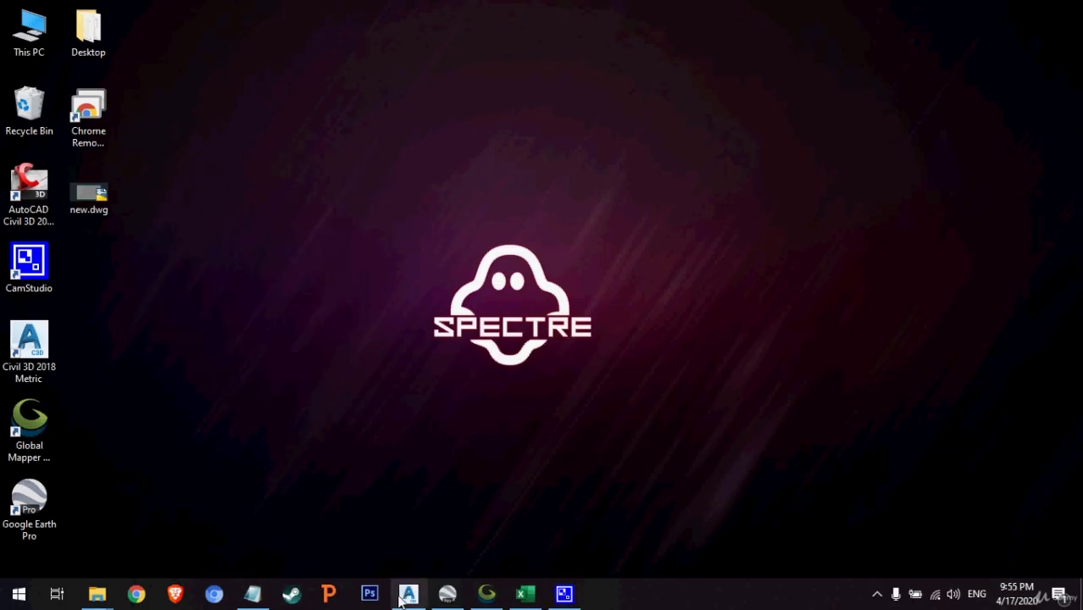
{"action": "mouse_move", "coordinate": [399, 600]}
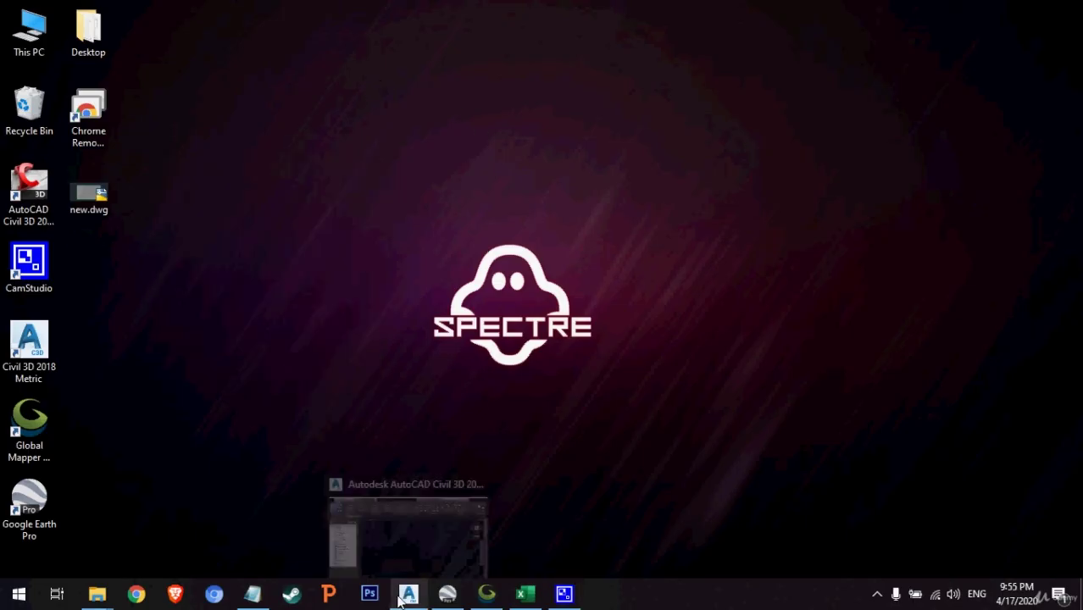
{"action": "left_click", "coordinate": [404, 532]}
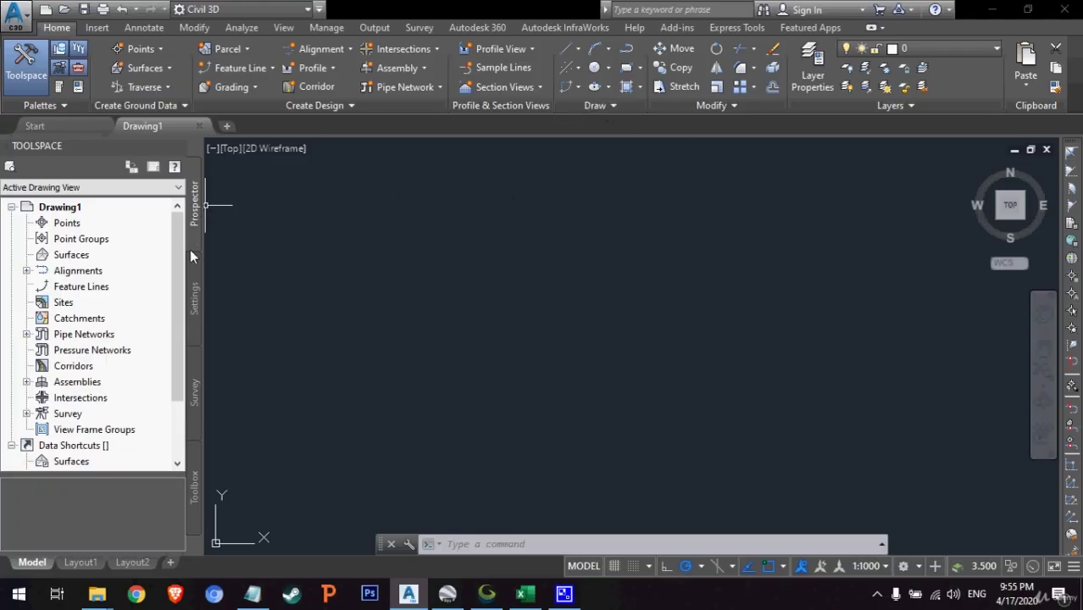
{"action": "left_click", "coordinate": [195, 280]}
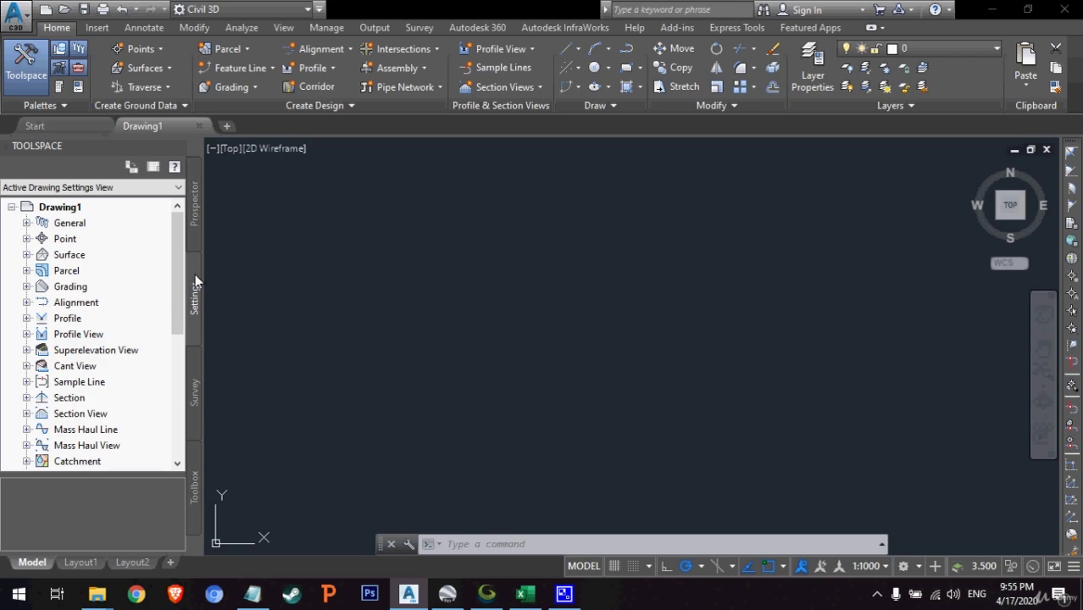
{"action": "right_click", "coordinate": [66, 210]}
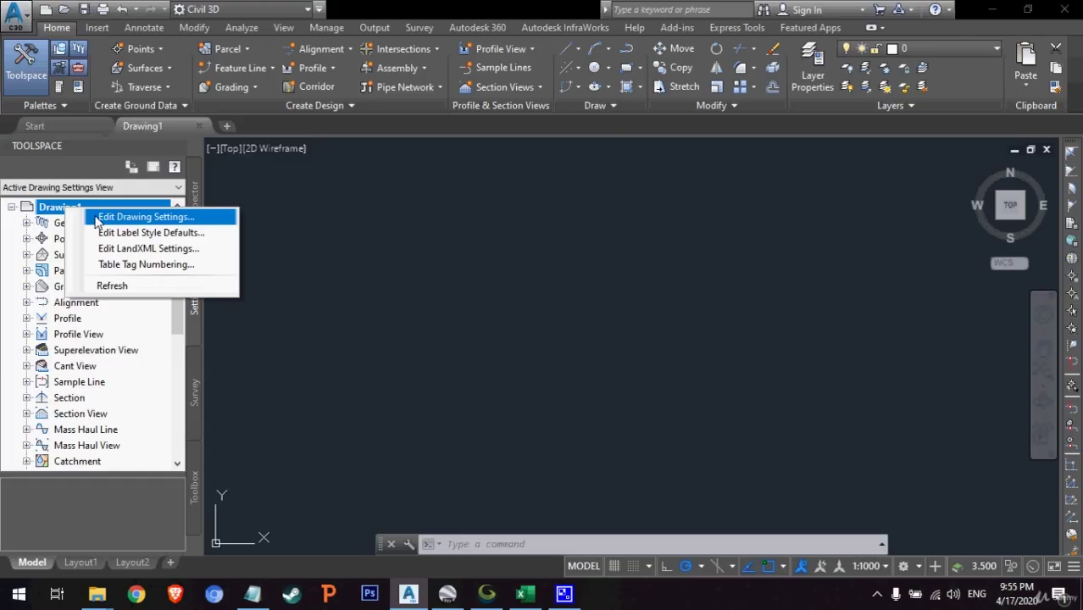
{"action": "left_click", "coordinate": [98, 220]}
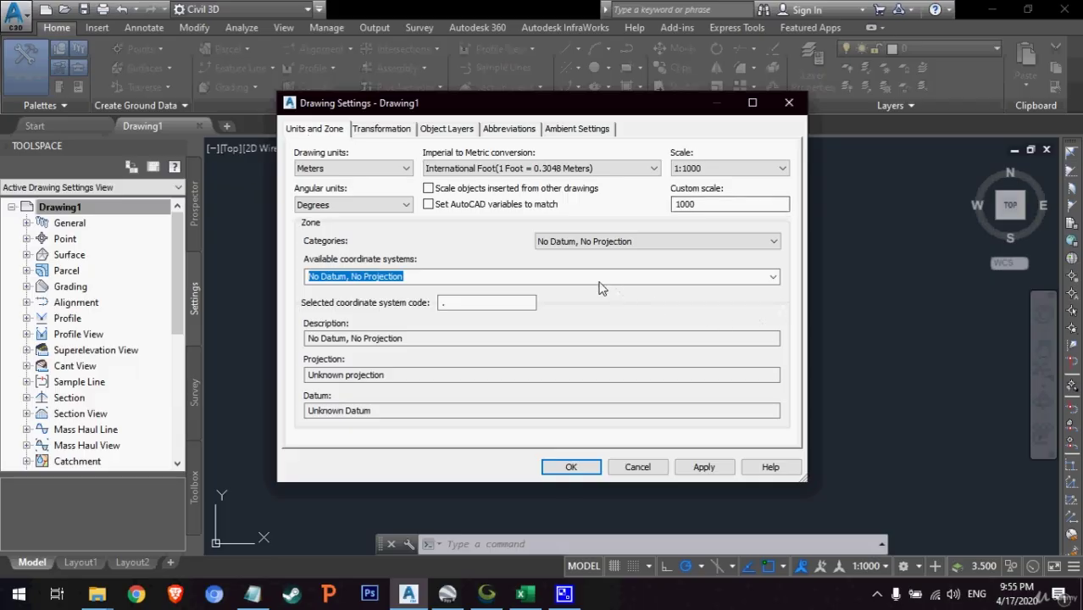
- Set the zone category of the drawing to Jordan
{"action": "left_click", "coordinate": [656, 243]}
{"action": "key", "text": "j"}
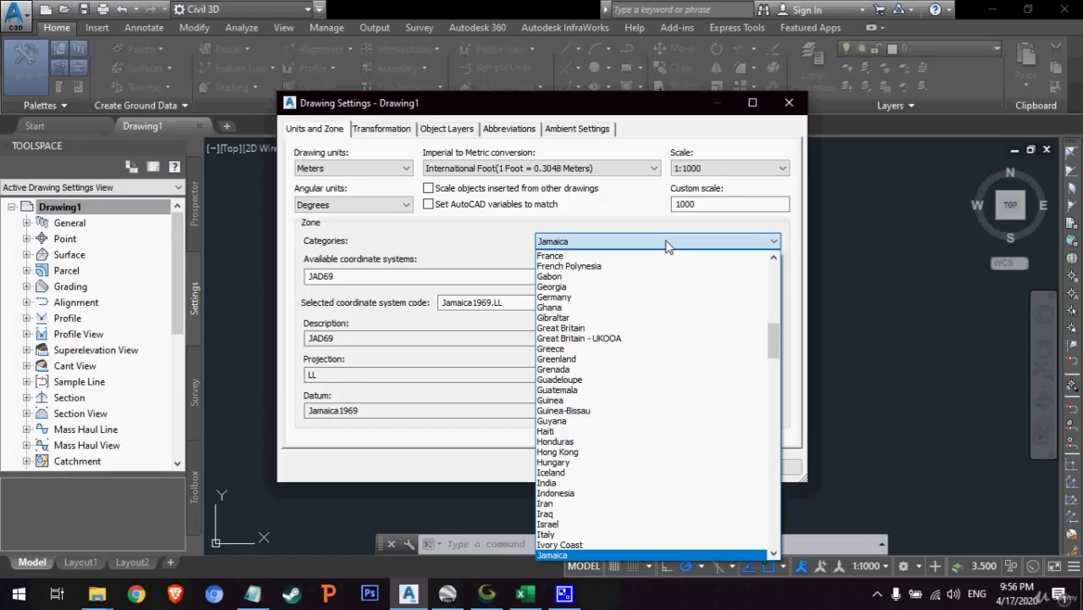
{"action": "key", "text": "Down"}
{"action": "key", "text": "Down"}
{"action": "key", "text": "Down"}
{"action": "key", "text": "Down"}
{"action": "key", "text": "Down"}
{"action": "key", "text": "Down"}
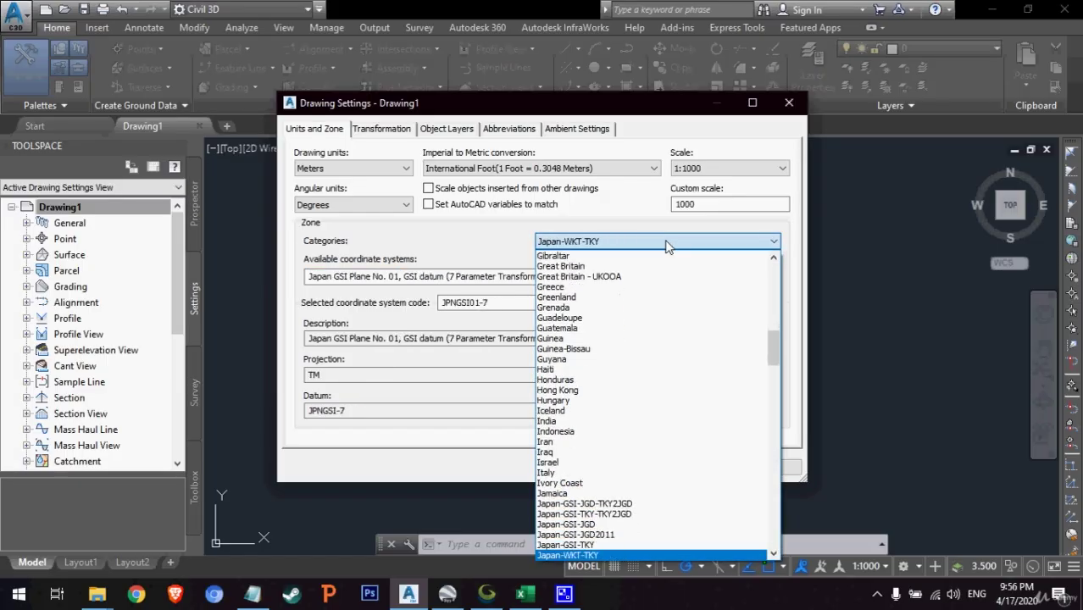
{"action": "key", "text": "Down"}
{"action": "key", "text": "Down"}
{"action": "key", "text": "Down"}
{"action": "key", "text": "Down"}
{"action": "key", "text": "Up"}
{"action": "key", "text": "Return"}
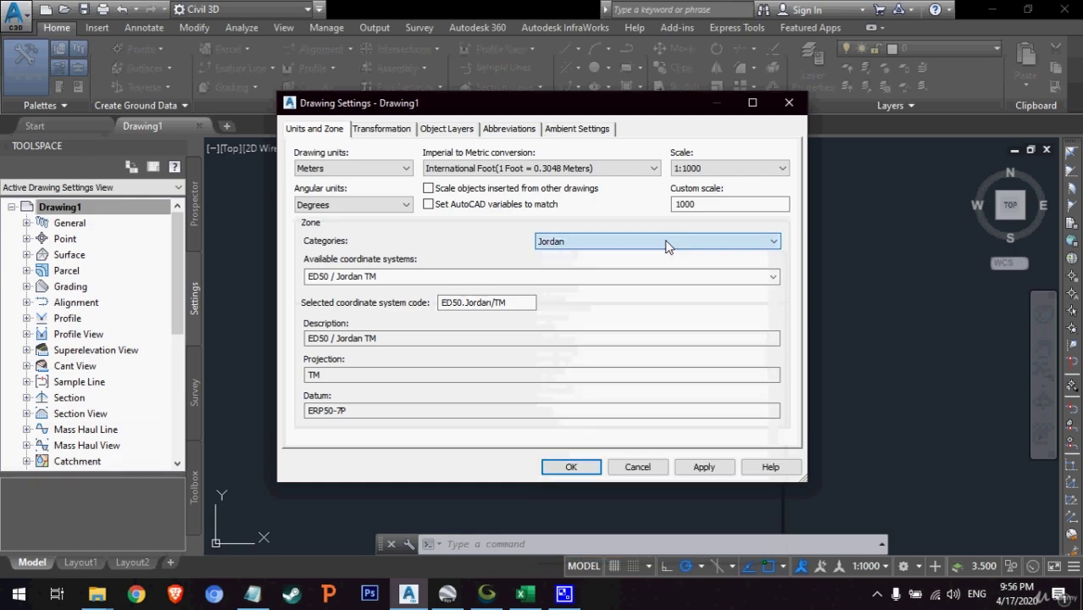
- Choose the coordinate system "Jordan; Palestine Grid (based on Israeli Old Coordinate System)" and apply the drawing settings
{"action": "left_click", "coordinate": [774, 278]}
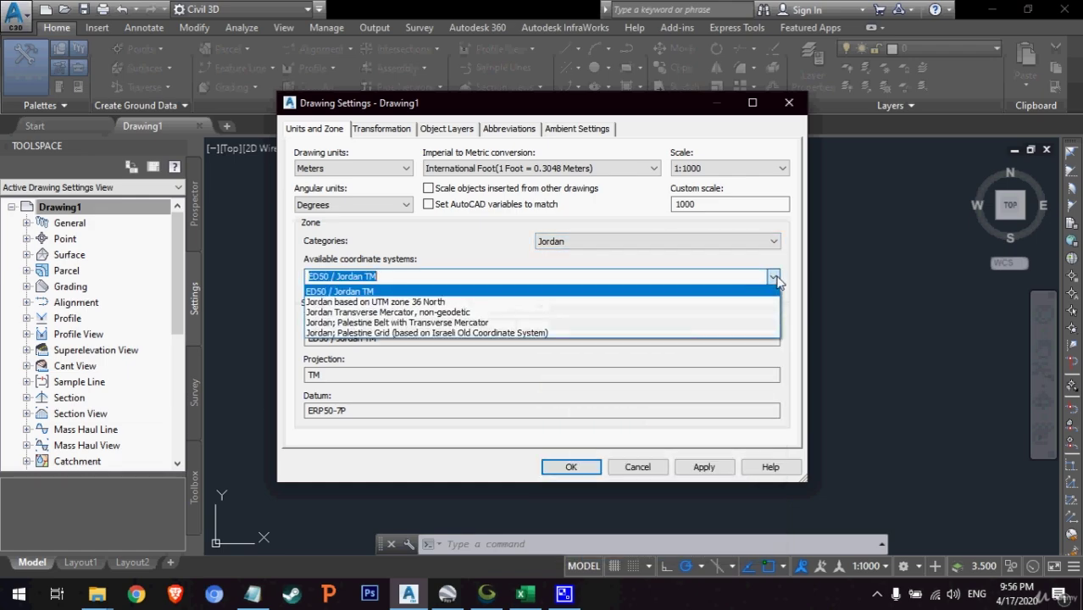
{"action": "left_click", "coordinate": [702, 333]}
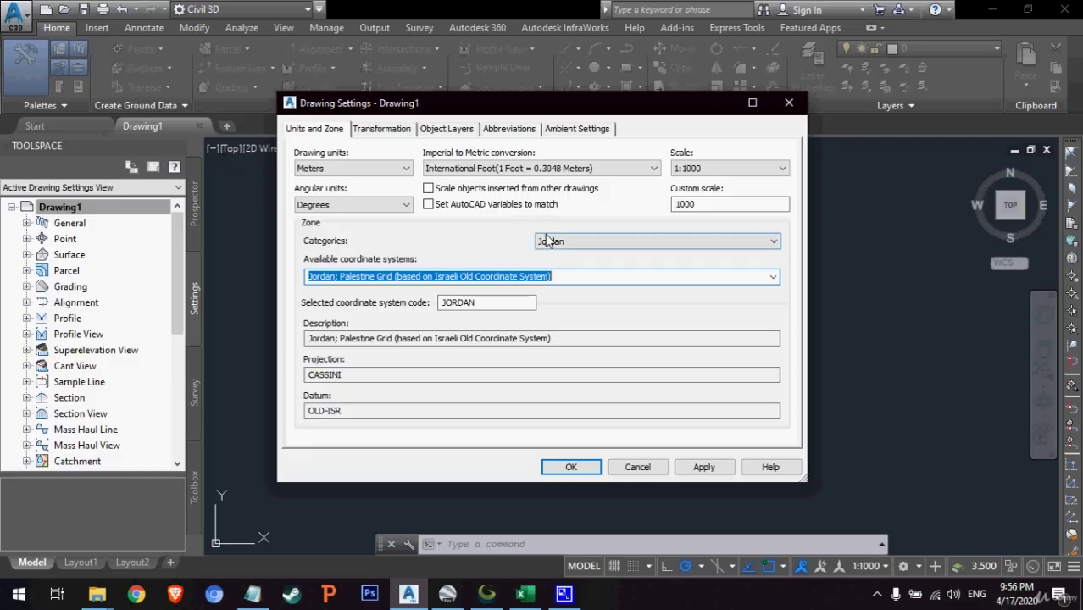
{"action": "left_click", "coordinate": [652, 242]}
{"action": "left_click", "coordinate": [652, 241]}
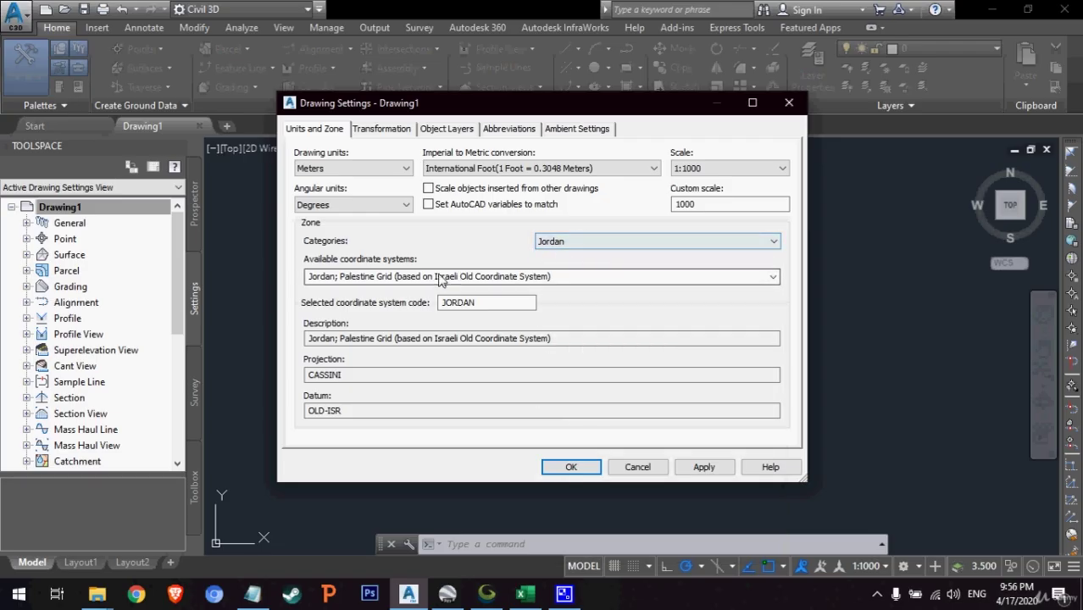
{"action": "left_click", "coordinate": [773, 277]}
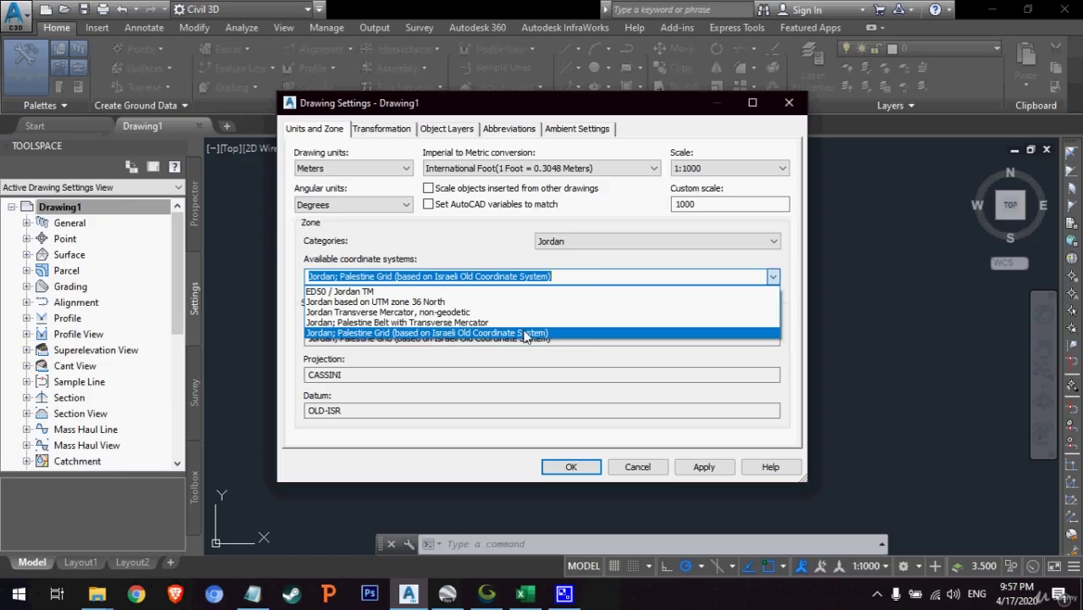
{"action": "left_click", "coordinate": [591, 333]}
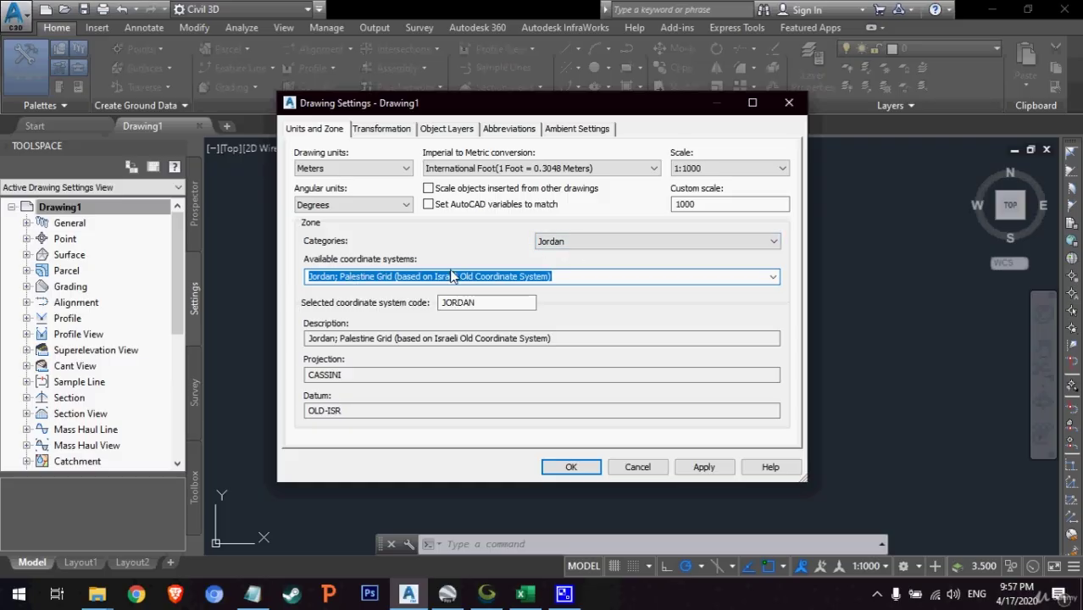
{"action": "left_click", "coordinate": [704, 467]}
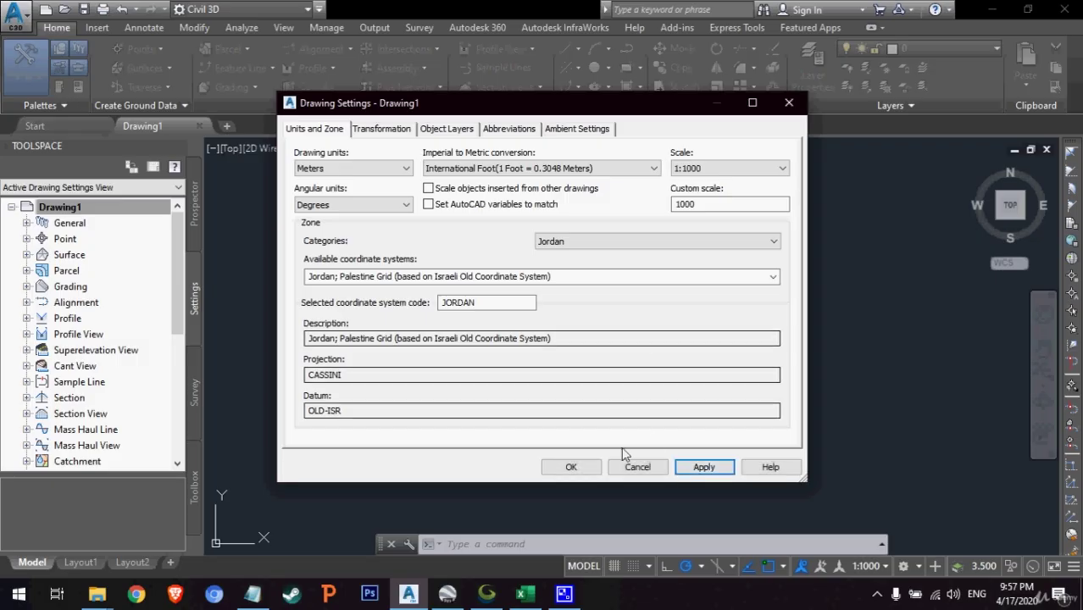
{"action": "left_click", "coordinate": [570, 467]}
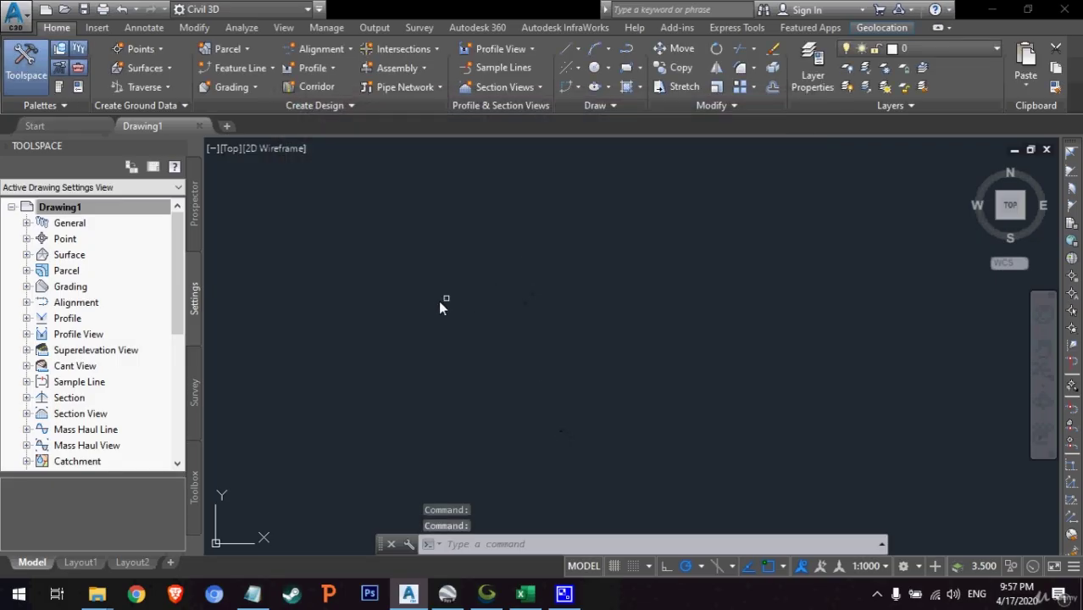
- Switch to Google Earth Pro and apply the 3D view options with Universal Transverse Mercator coordinates and units in meters and kilometers
{"action": "left_click", "coordinate": [447, 595]}
{"action": "left_click_drag", "start_coordinate": [638, 428], "coordinate": [612, 413]}
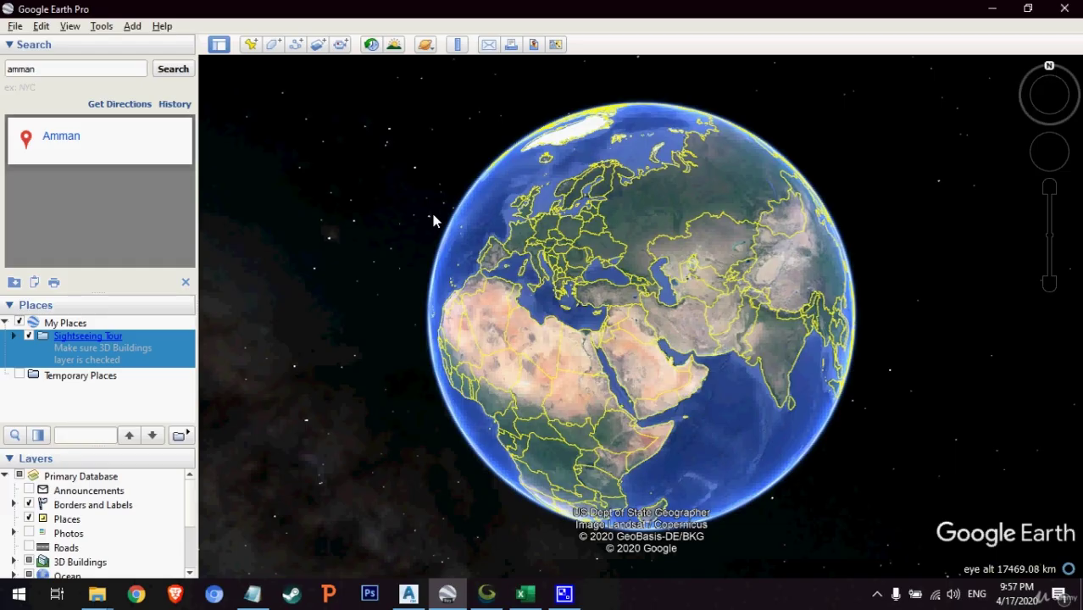
{"action": "left_click", "coordinate": [101, 26]}
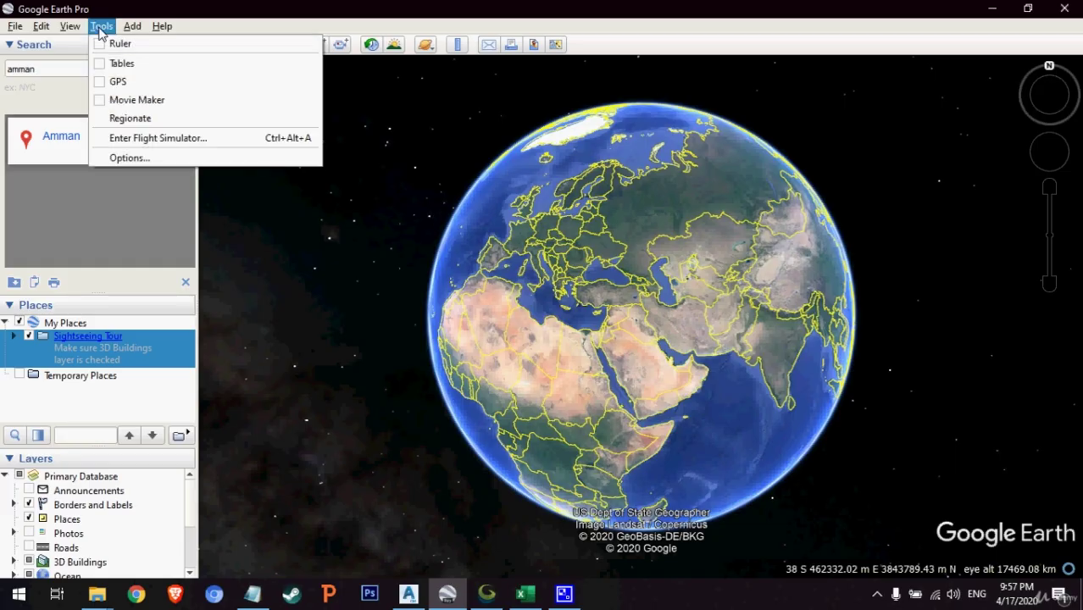
{"action": "left_click", "coordinate": [172, 160]}
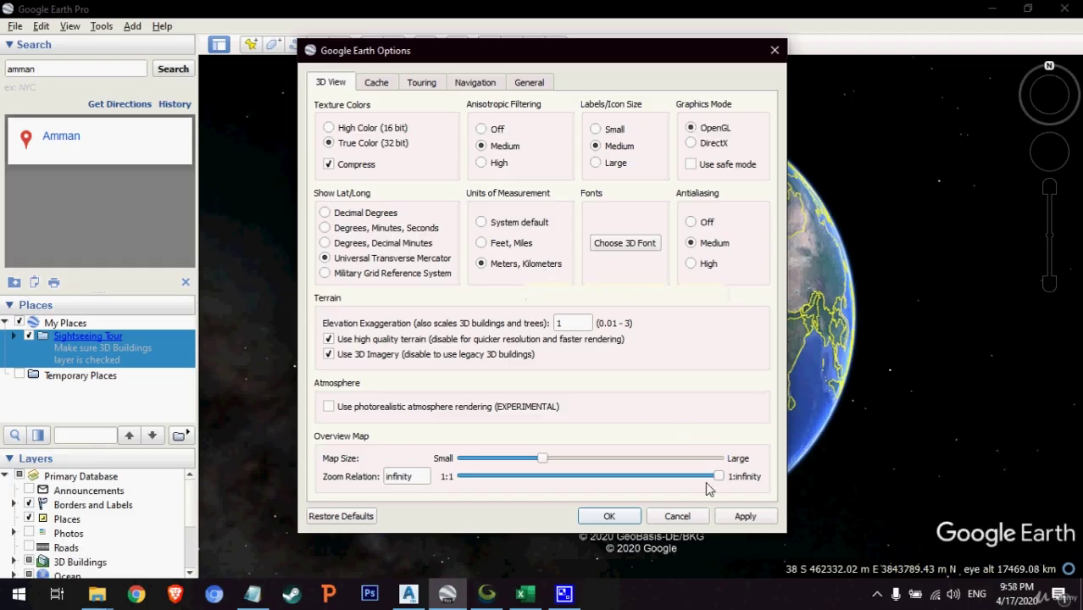
{"action": "left_click", "coordinate": [738, 518]}
{"action": "left_click", "coordinate": [612, 517]}
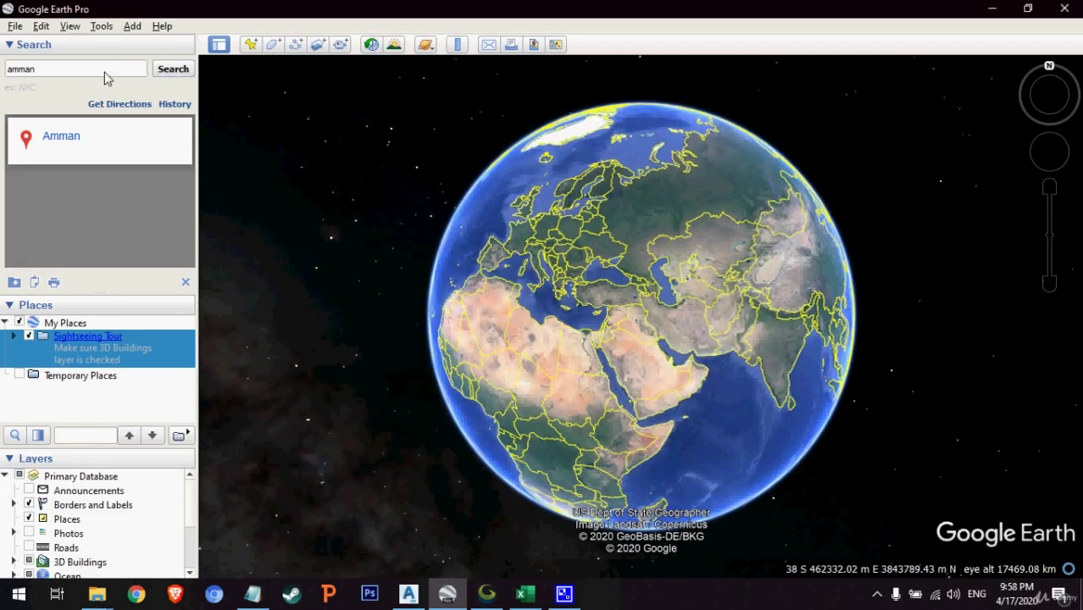
- Search for "amman" and bring the dense urban area south of the Amman city label into close view
{"action": "left_click", "coordinate": [105, 74]}
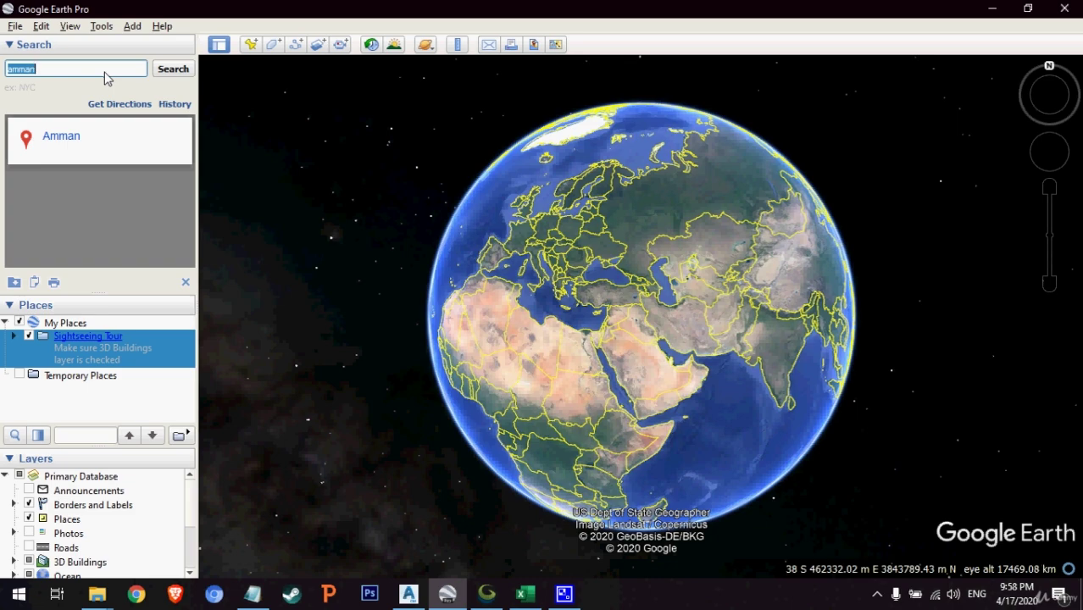
{"action": "type", "text": "amman"}
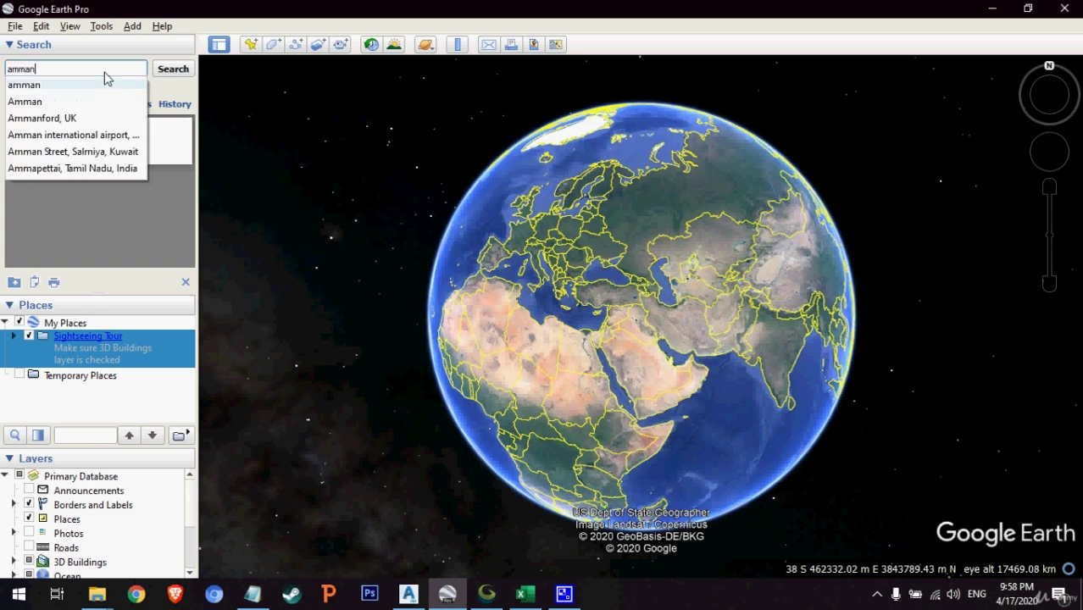
{"action": "key", "text": "Return"}
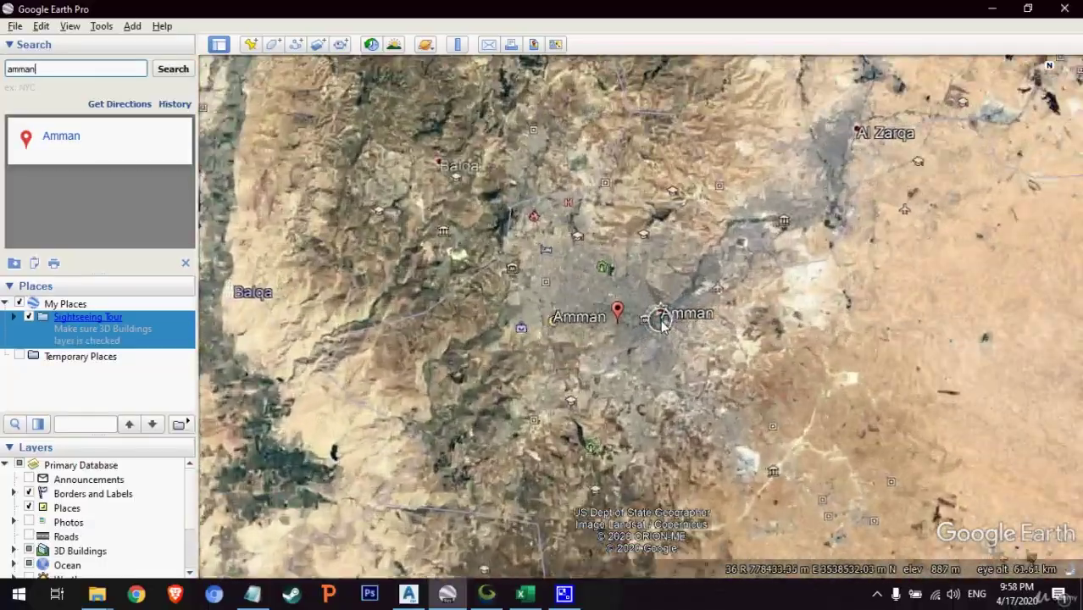
{"action": "scroll", "coordinate": [660, 323], "scroll_direction": "up", "scroll_amount": 5}
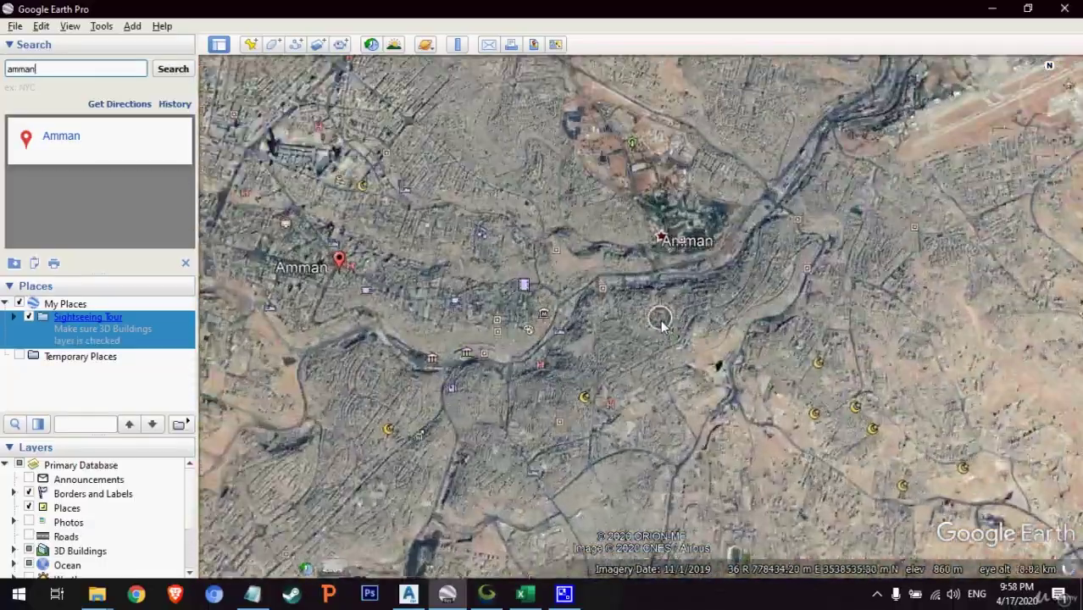
{"action": "scroll", "coordinate": [660, 323], "scroll_direction": "up", "scroll_amount": 2}
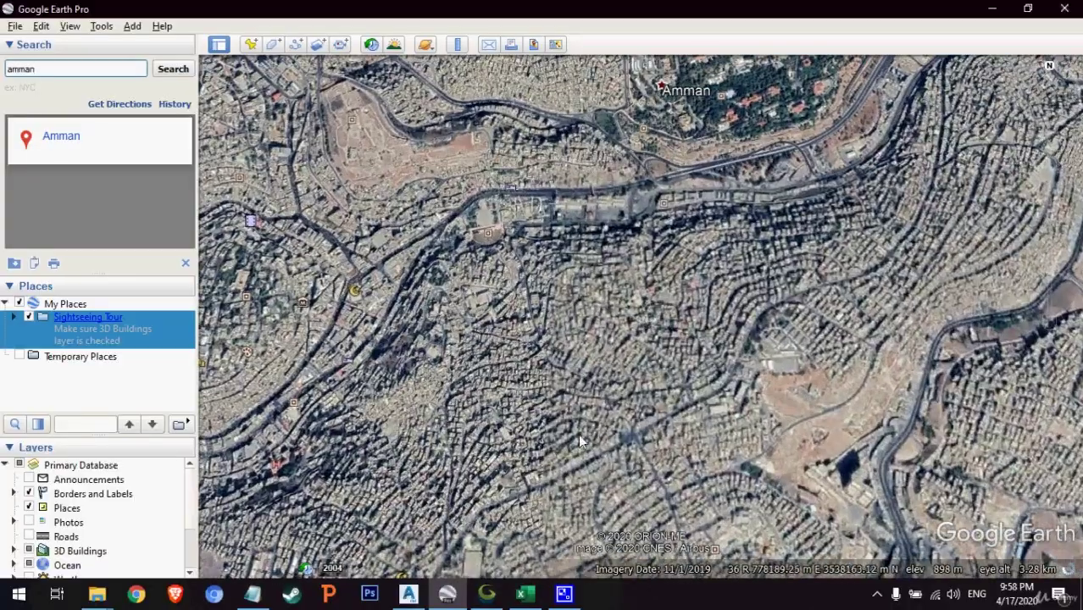
{"action": "left_click_drag", "start_coordinate": [578, 434], "coordinate": [641, 353]}
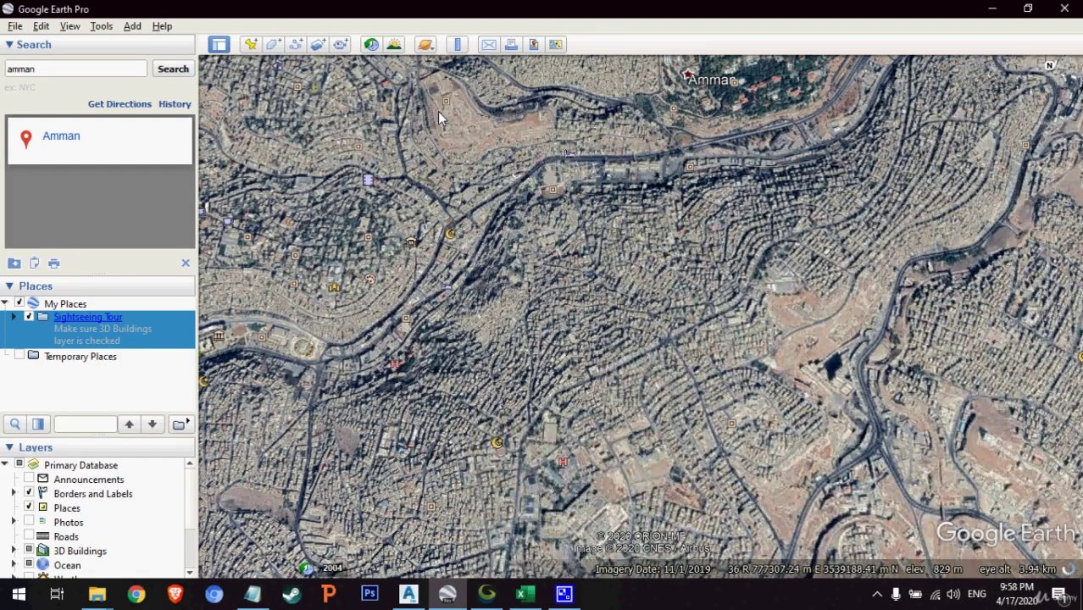
- Measure the east-west extent of the visible city area with a ruler line in kilometers, then clear the line and close the ruler
{"action": "left_click", "coordinate": [459, 45]}
{"action": "left_click_drag", "start_coordinate": [478, 126], "coordinate": [459, 94]}
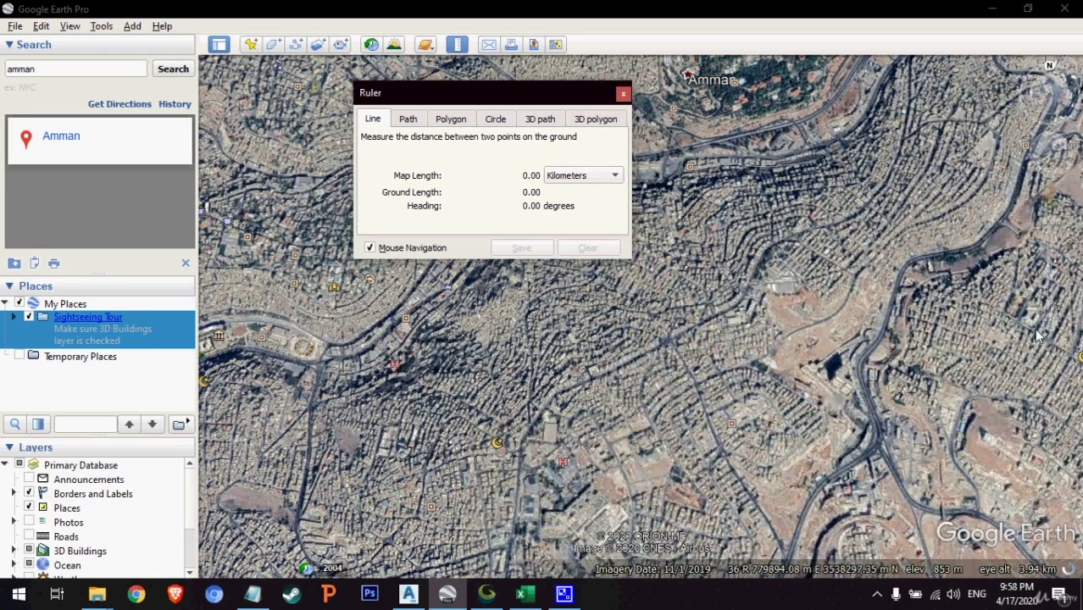
{"action": "left_click", "coordinate": [1039, 356]}
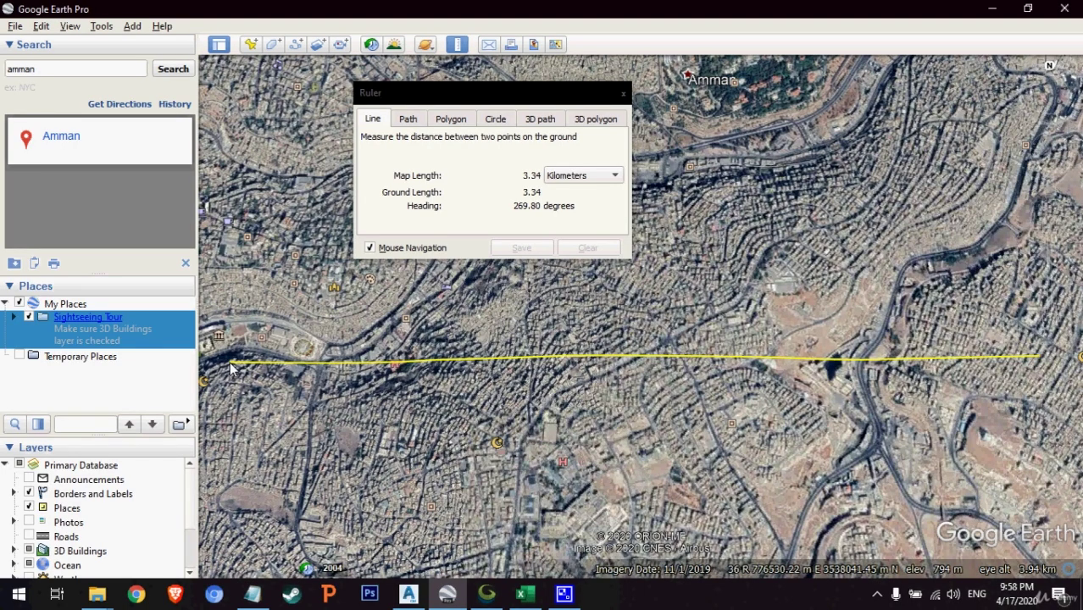
{"action": "left_click", "coordinate": [230, 362]}
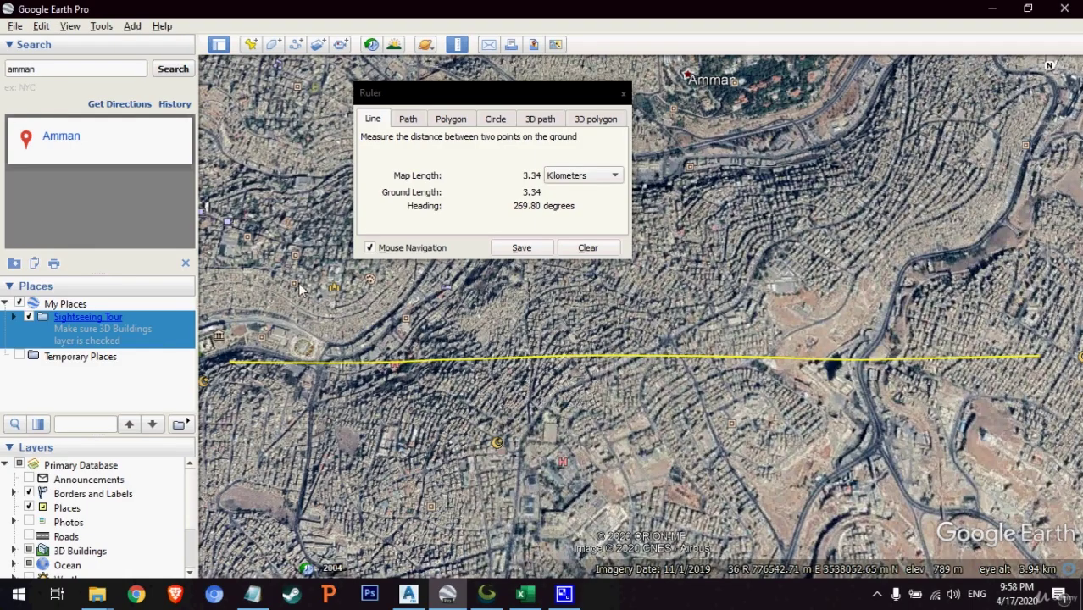
{"action": "left_click", "coordinate": [585, 248]}
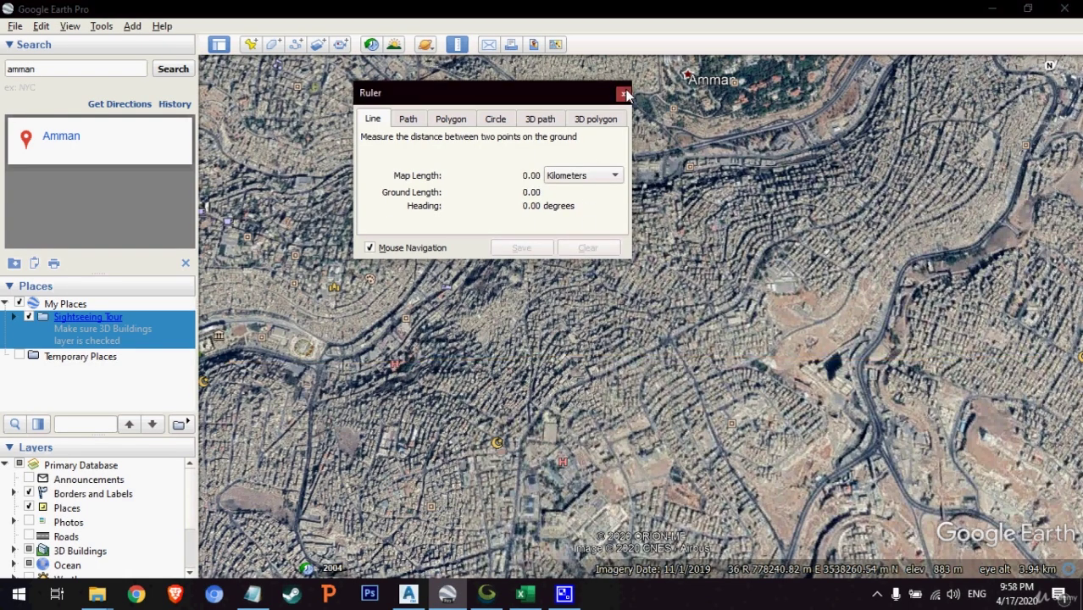
{"action": "left_click", "coordinate": [624, 93]}
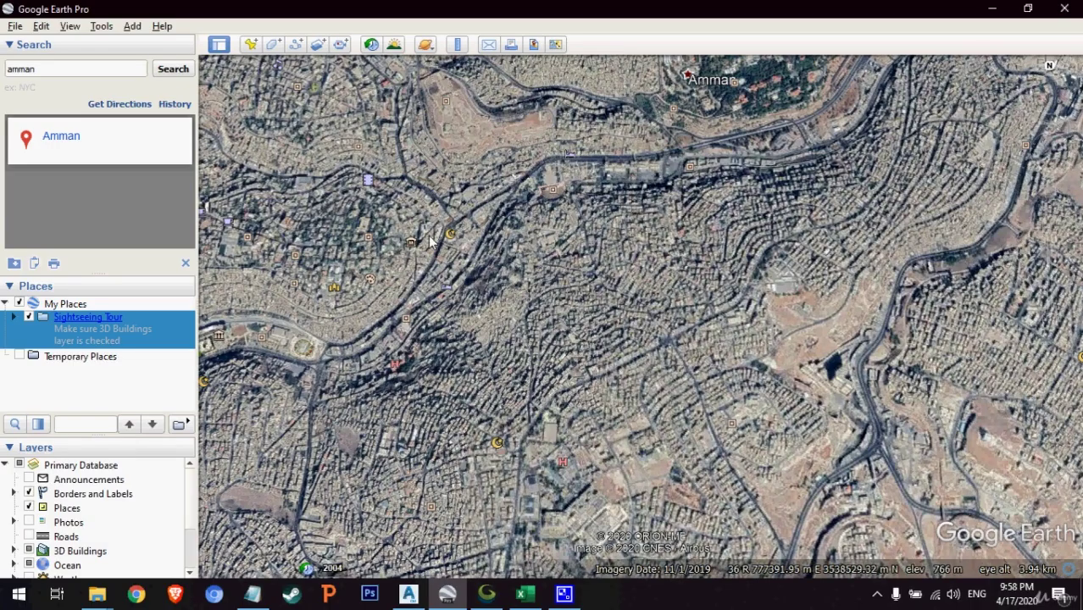
- Start a new path and trace a dense freehand grid of east-west and north-south passes over the urban area south of the Amman label
{"action": "left_click", "coordinate": [297, 45]}
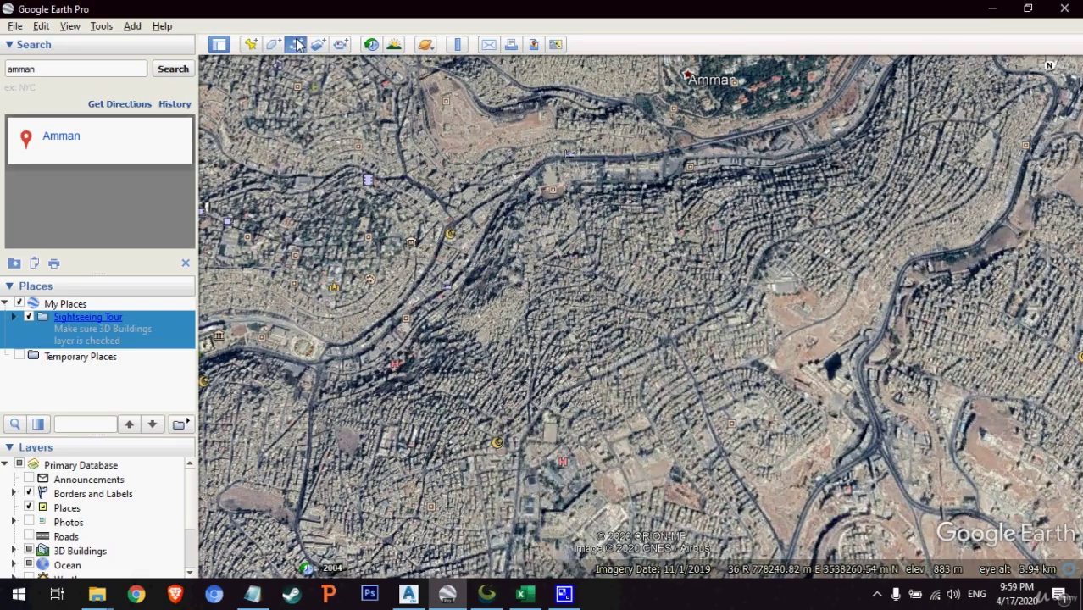
{"action": "left_click_drag", "start_coordinate": [519, 114], "coordinate": [33, 21]}
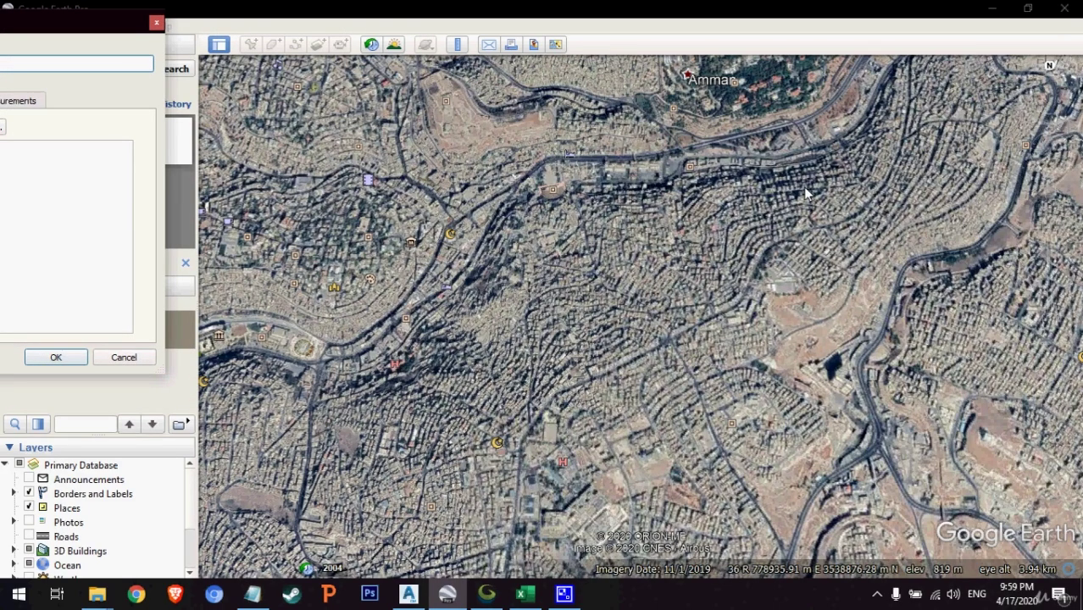
{"action": "left_click", "coordinate": [886, 163]}
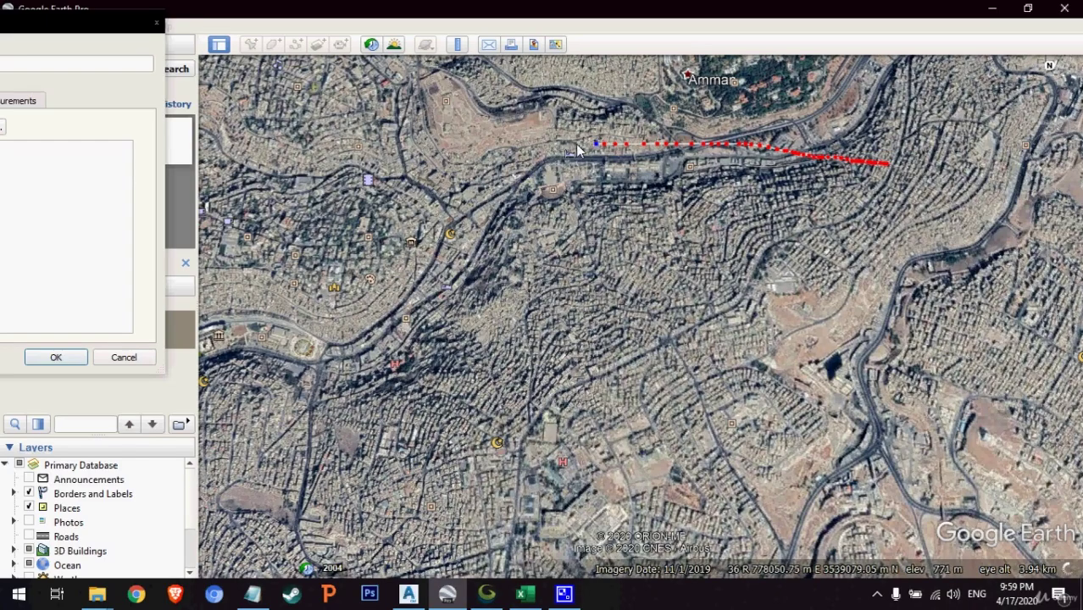
{"action": "mouse_move", "coordinate": [439, 150]}
{"action": "left_mouse_down"}
{"action": "mouse_move", "coordinate": [379, 165]}
{"action": "mouse_move", "coordinate": [408, 176]}
{"action": "mouse_move", "coordinate": [778, 173]}
{"action": "mouse_move", "coordinate": [860, 185]}
{"action": "mouse_move", "coordinate": [874, 211]}
{"action": "mouse_move", "coordinate": [826, 218]}
{"action": "mouse_move", "coordinate": [611, 198]}
{"action": "mouse_move", "coordinate": [405, 200]}
{"action": "mouse_move", "coordinate": [418, 231]}
{"action": "mouse_move", "coordinate": [787, 216]}
{"action": "mouse_move", "coordinate": [886, 244]}
{"action": "mouse_move", "coordinate": [815, 258]}
{"action": "mouse_move", "coordinate": [407, 252]}
{"action": "mouse_move", "coordinate": [391, 281]}
{"action": "mouse_move", "coordinate": [856, 285]}
{"action": "mouse_move", "coordinate": [807, 343]}
{"action": "mouse_move", "coordinate": [515, 312]}
{"action": "mouse_move", "coordinate": [567, 317]}
{"action": "left_mouse_up"}
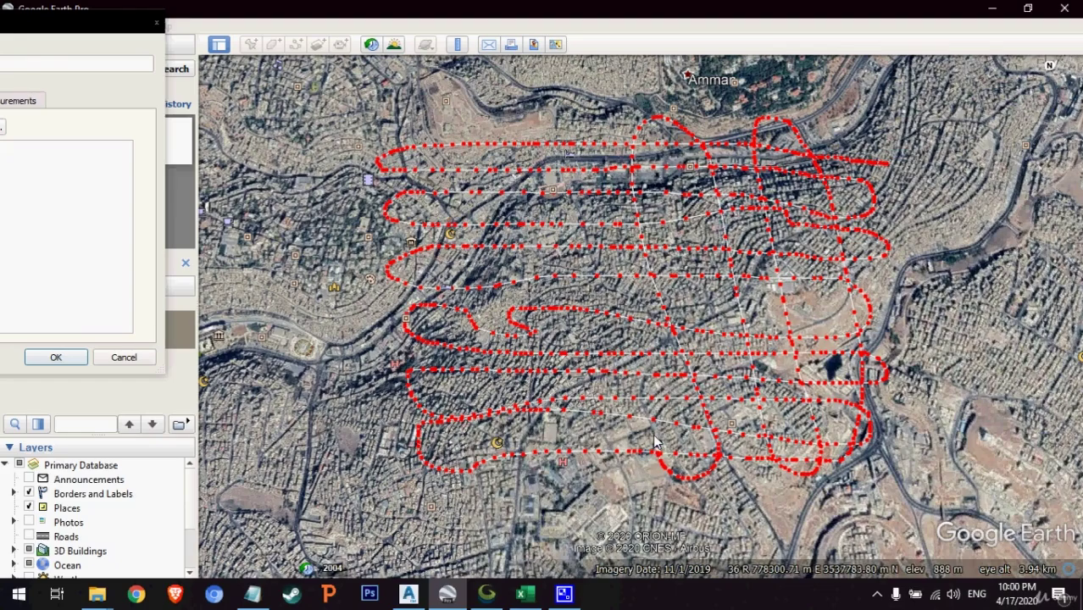
{"action": "mouse_move", "coordinate": [657, 445]}
{"action": "left_mouse_down"}
{"action": "mouse_move", "coordinate": [564, 115]}
{"action": "mouse_move", "coordinate": [517, 144]}
{"action": "mouse_move", "coordinate": [628, 444]}
{"action": "mouse_move", "coordinate": [614, 483]}
{"action": "mouse_move", "coordinate": [566, 439]}
{"action": "mouse_move", "coordinate": [454, 127]}
{"action": "mouse_move", "coordinate": [420, 236]}
{"action": "mouse_move", "coordinate": [500, 494]}
{"action": "mouse_move", "coordinate": [458, 458]}
{"action": "mouse_move", "coordinate": [404, 212]}
{"action": "mouse_move", "coordinate": [374, 132]}
{"action": "left_mouse_up"}
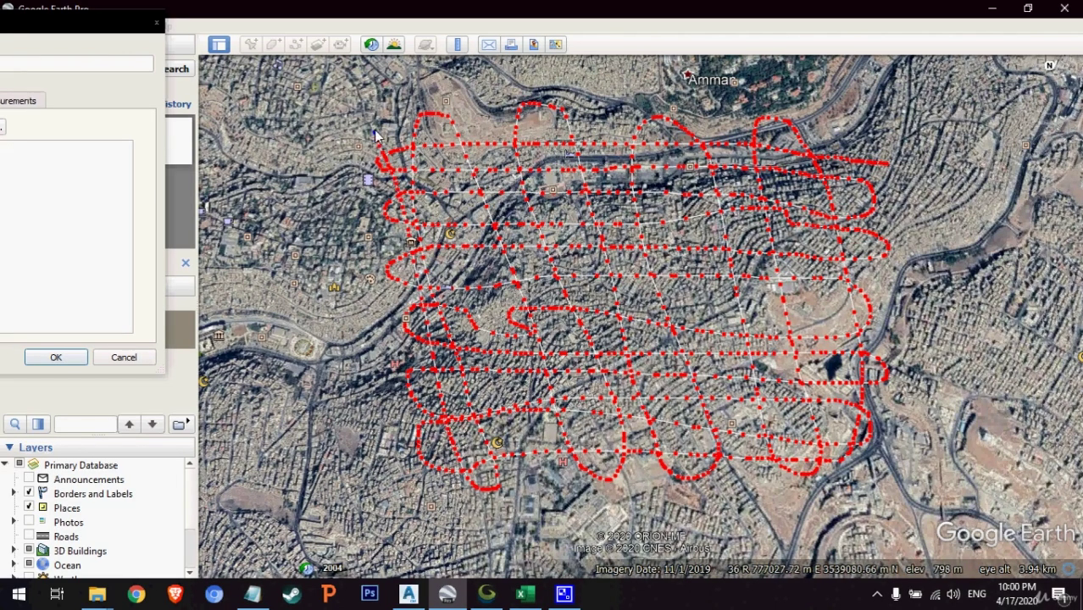
- Name the traced path "ex" and accept it
{"action": "left_click", "coordinate": [97, 31]}
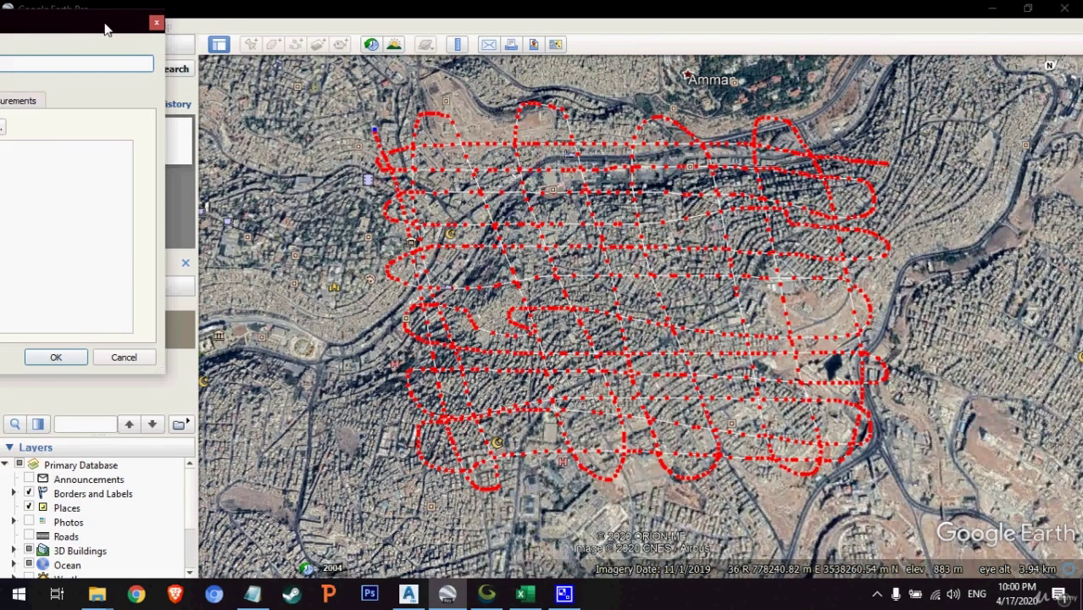
{"action": "left_click_drag", "start_coordinate": [106, 30], "coordinate": [734, 56]}
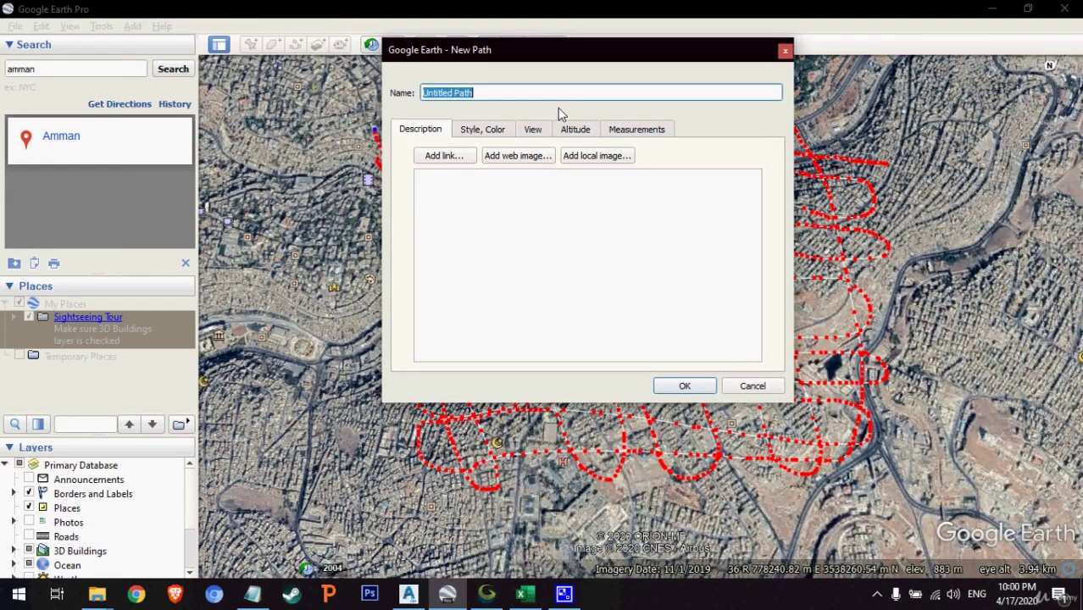
{"action": "type", "text": "ex"}
{"action": "key", "text": "Tab"}
{"action": "left_click", "coordinate": [710, 388]}
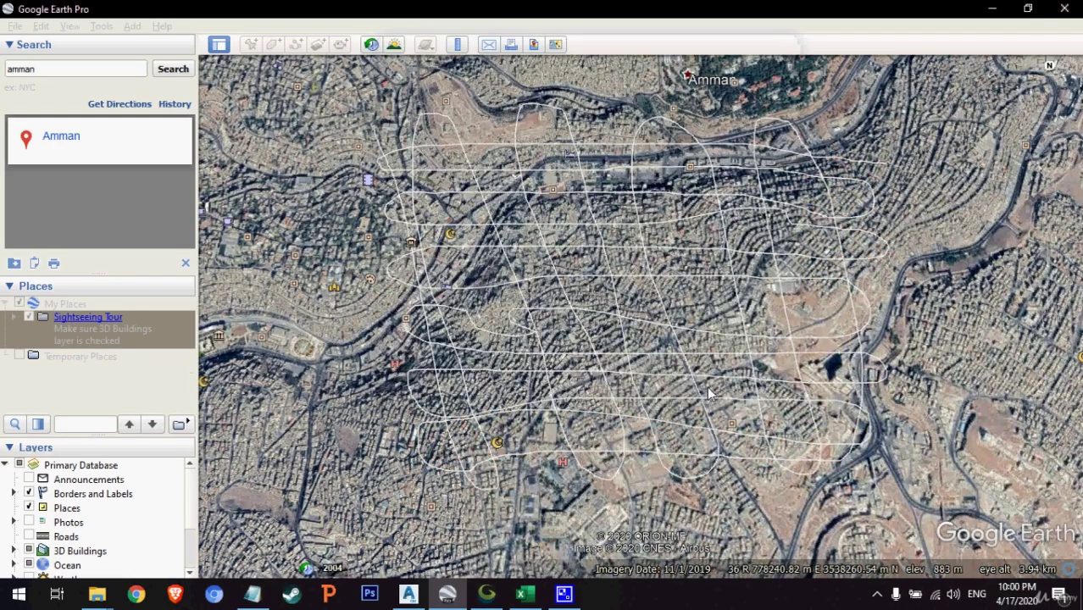
- Save the ex path to the Desktop as ex.kmz in Kmz format
{"action": "right_click", "coordinate": [99, 406]}
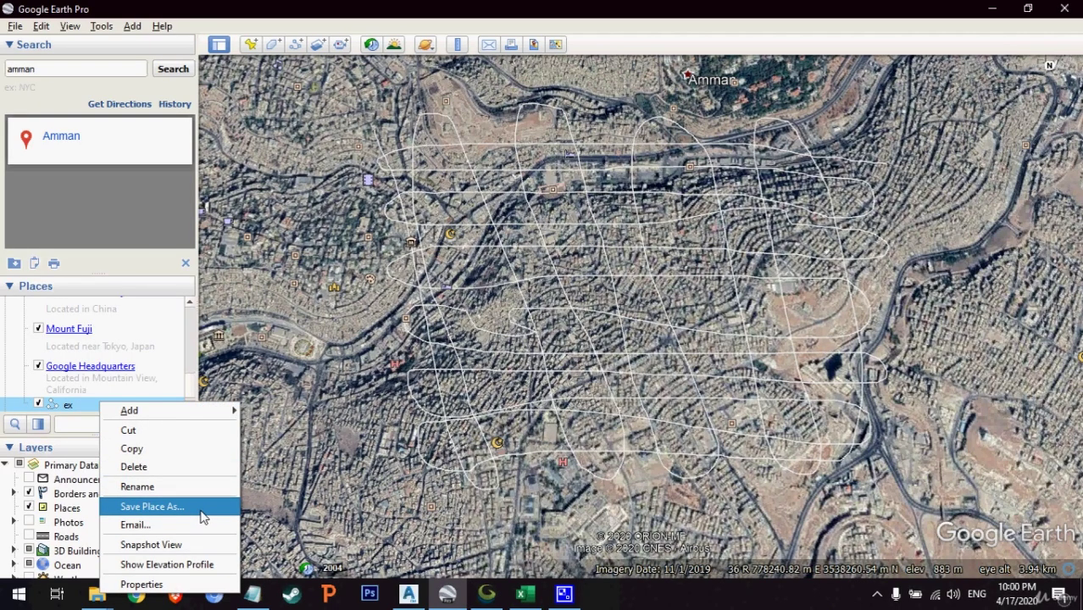
{"action": "left_click", "coordinate": [201, 508]}
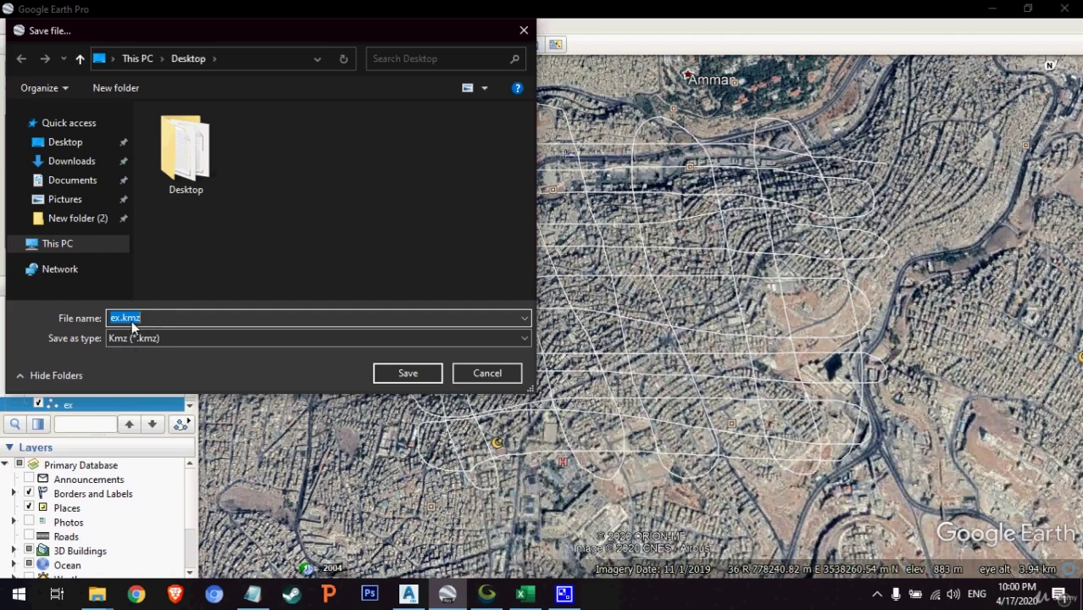
{"action": "left_click", "coordinate": [386, 374]}
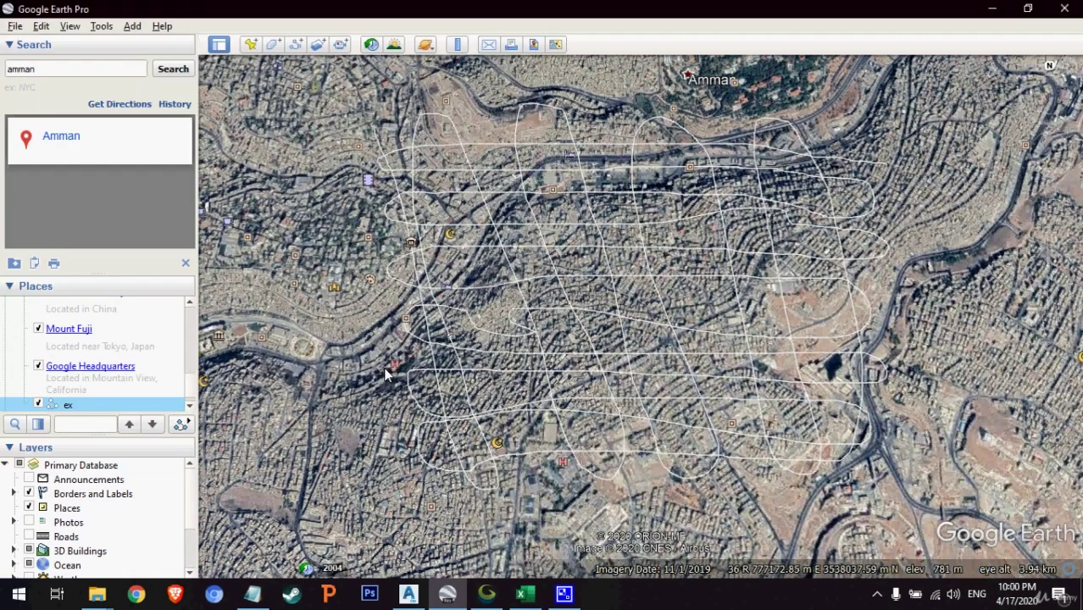
- Leave Google Earth Pro, show the desktop and move the ex.kmz file to the empty area above the wallpaper logo
{"action": "left_click", "coordinate": [1067, 10]}
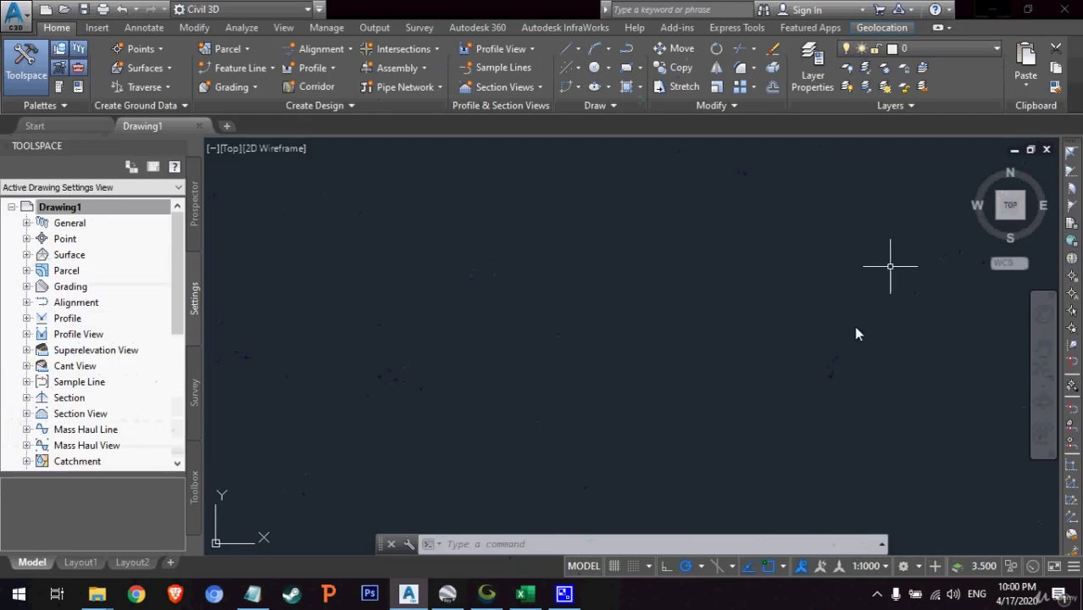
{"action": "left_click", "coordinate": [1080, 599]}
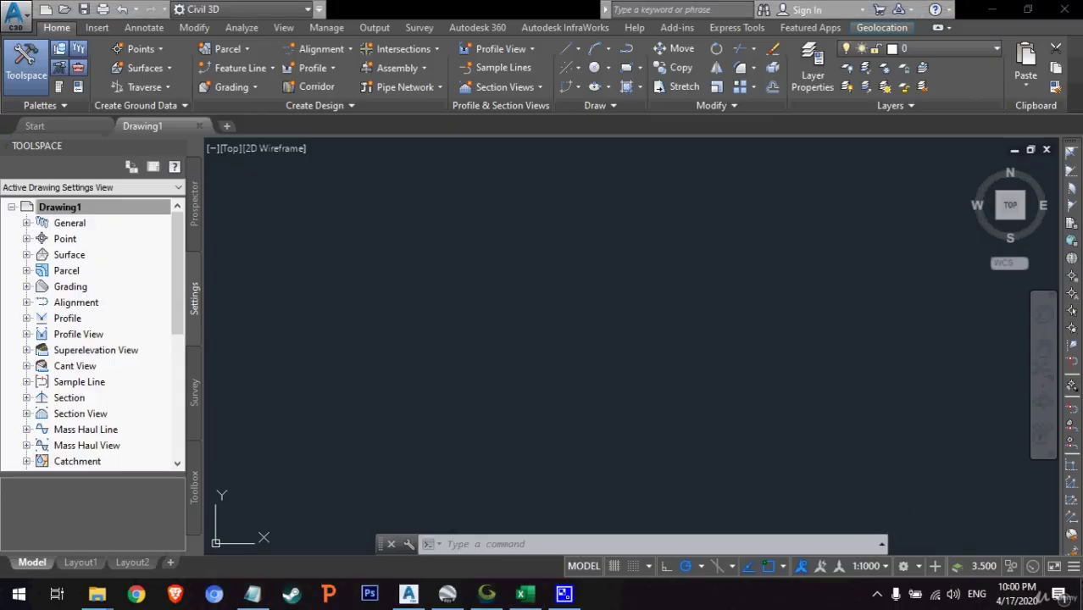
{"action": "left_click_drag", "start_coordinate": [100, 263], "coordinate": [522, 179]}
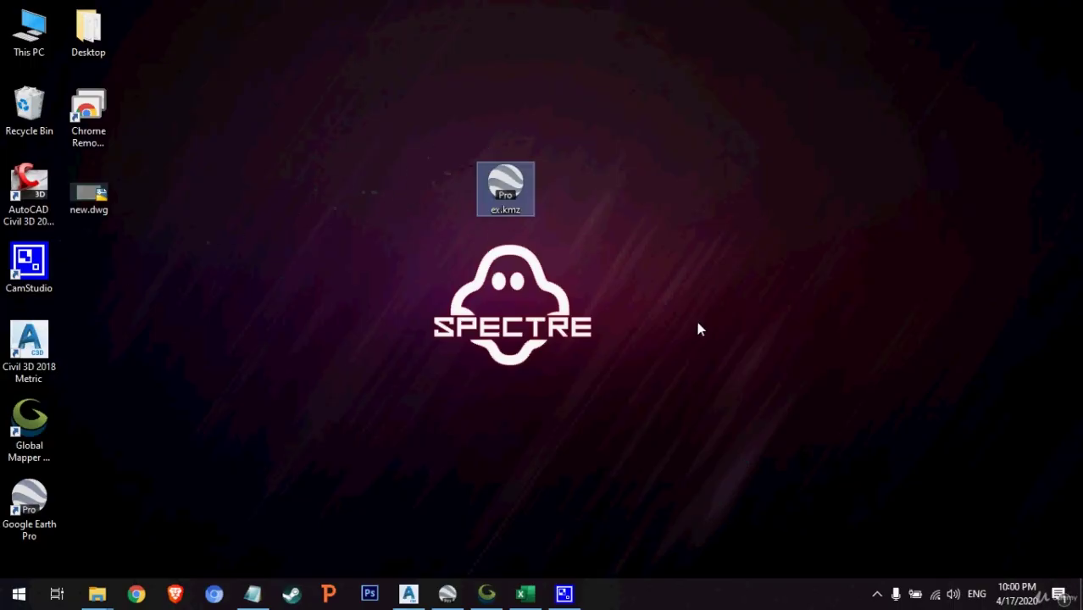
{"action": "left_click", "coordinate": [454, 252]}
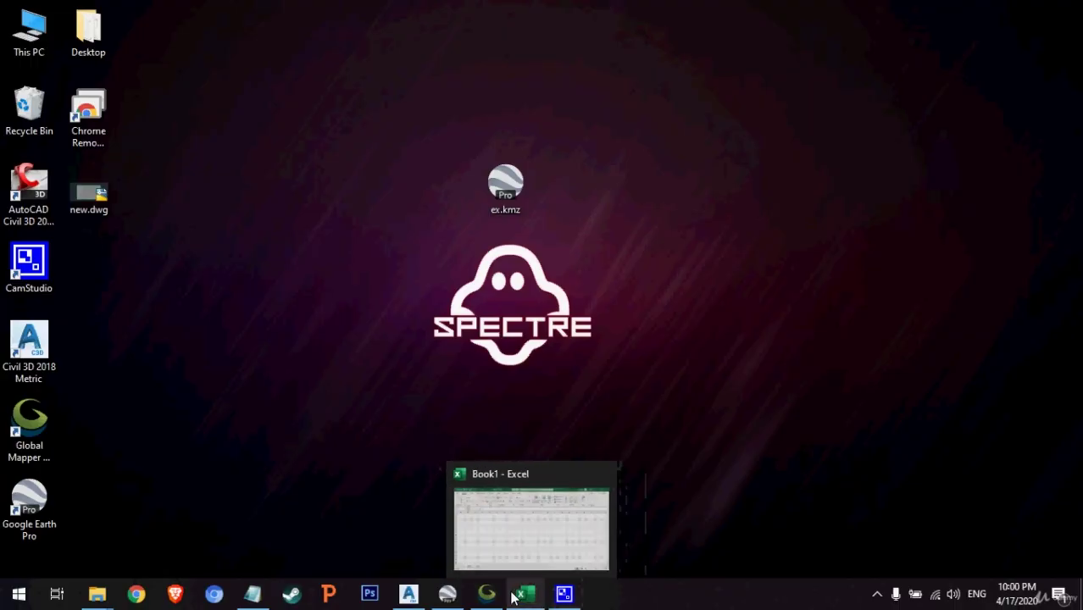
- Switch to Global Mapper, maximize its window and open ex.kmz from the Desktop as a data file
{"action": "left_click", "coordinate": [487, 599]}
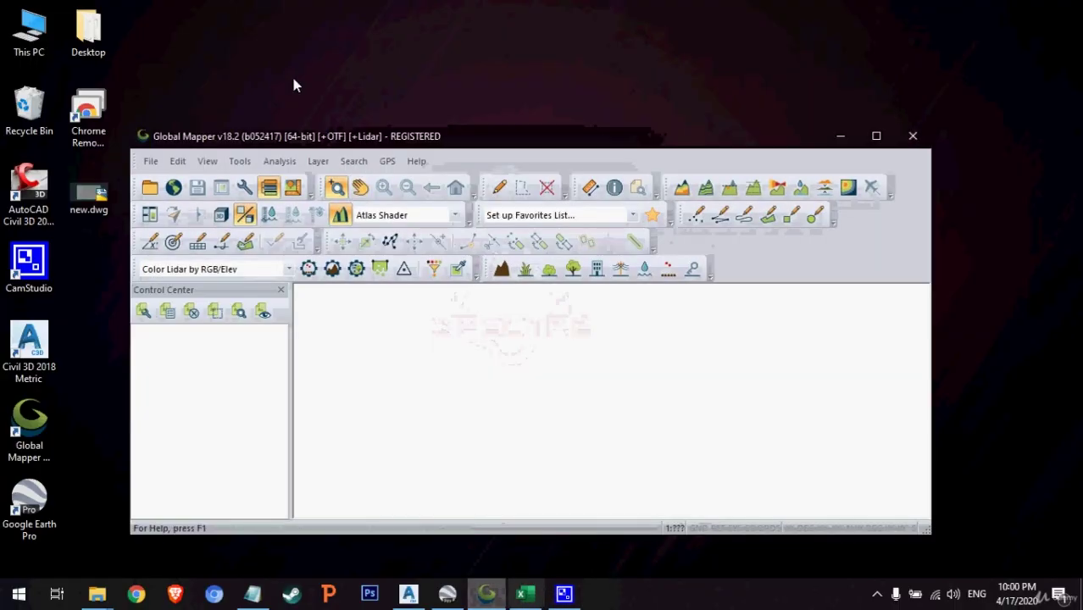
{"action": "left_click", "coordinate": [877, 136]}
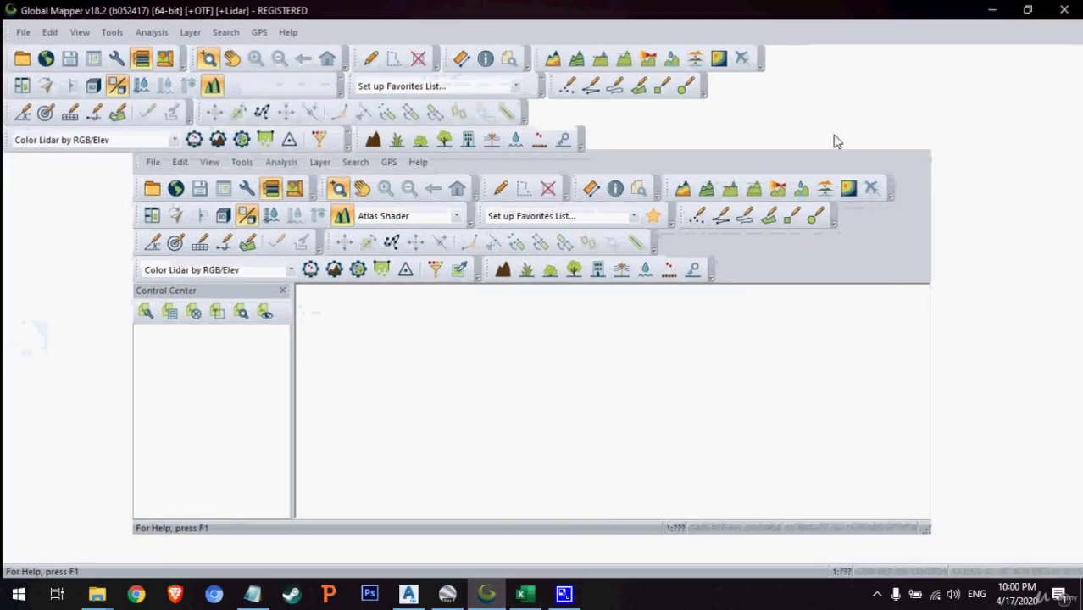
{"action": "left_click", "coordinate": [20, 30]}
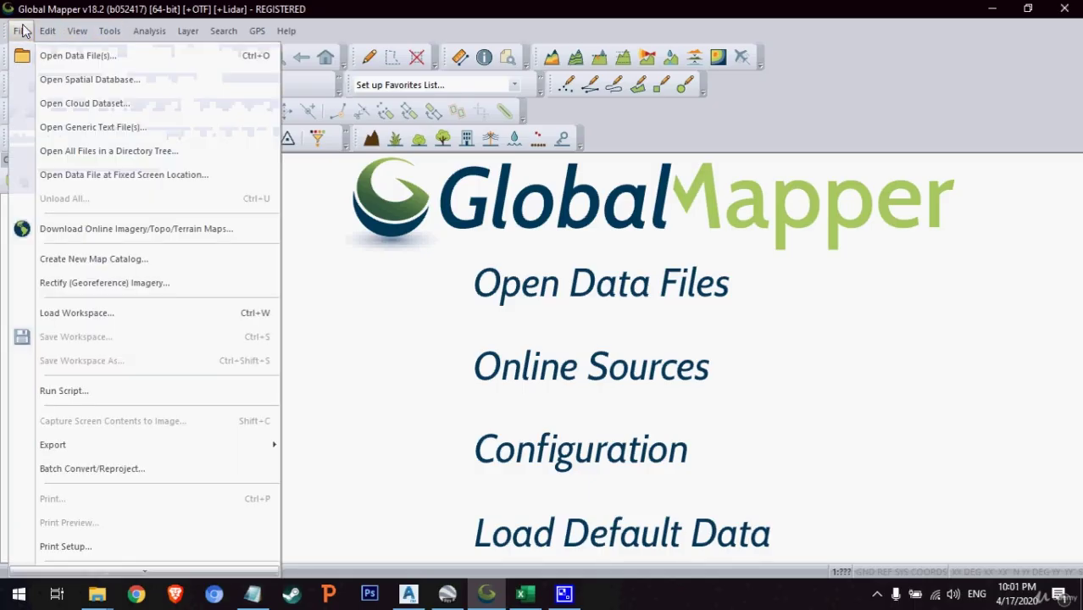
{"action": "left_click", "coordinate": [75, 55]}
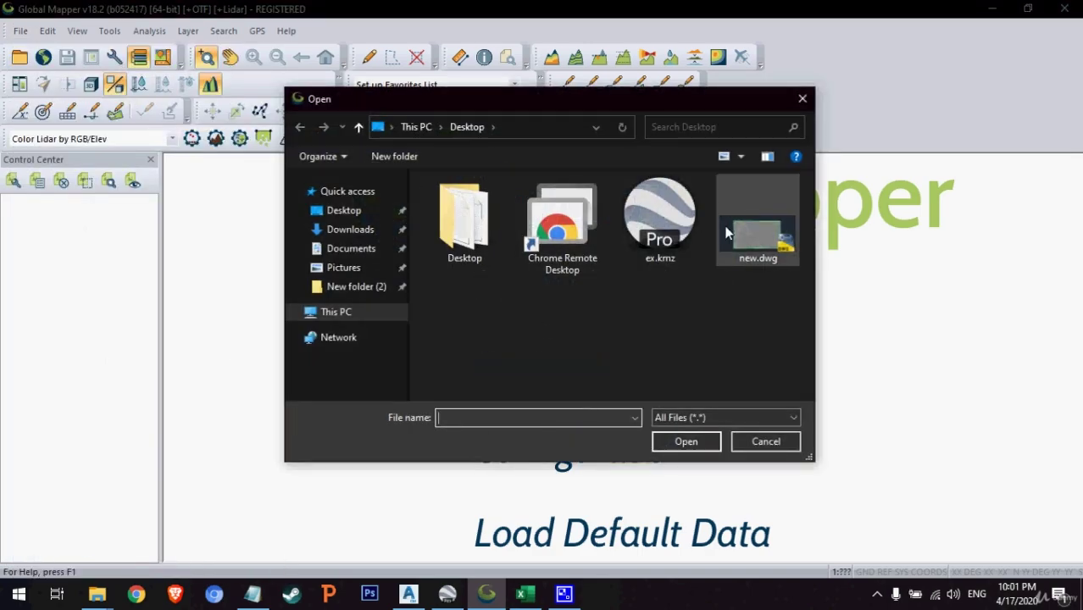
{"action": "left_click", "coordinate": [684, 231]}
{"action": "left_click", "coordinate": [679, 441]}
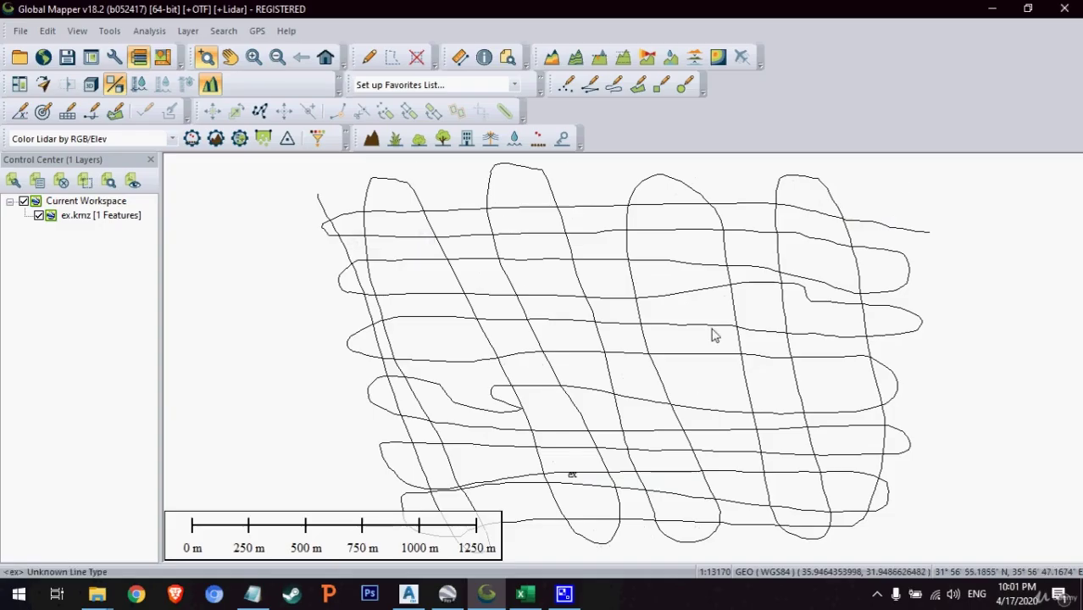
- Set the workspace projection to UTM zone 36 (Northern Hemisphere) with the WGS84 datum and planar units in meters
{"action": "left_click", "coordinate": [110, 31]}
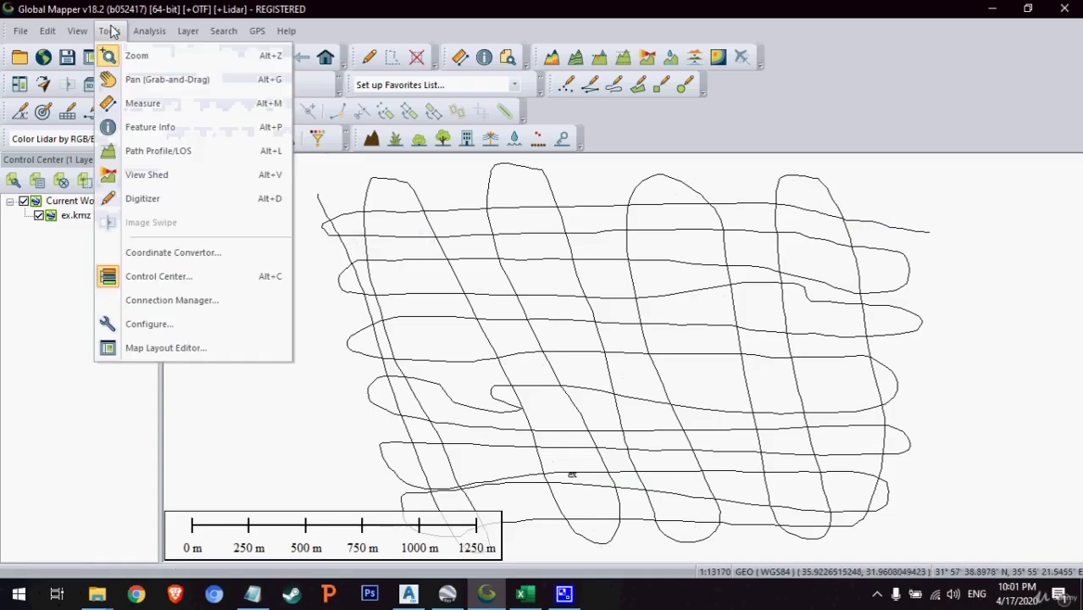
{"action": "left_click", "coordinate": [187, 323]}
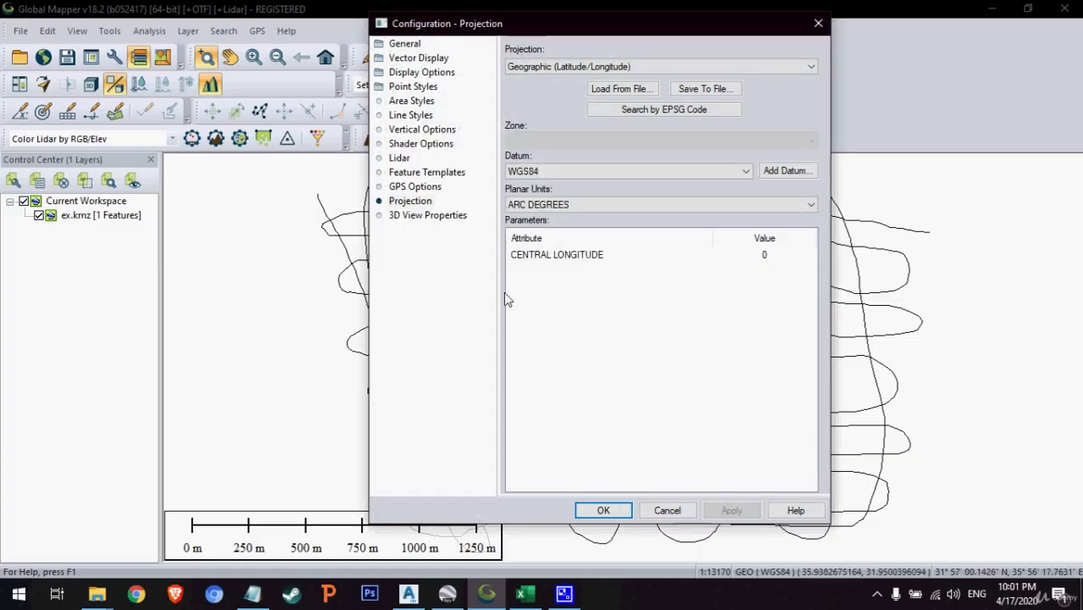
{"action": "left_click", "coordinate": [417, 203]}
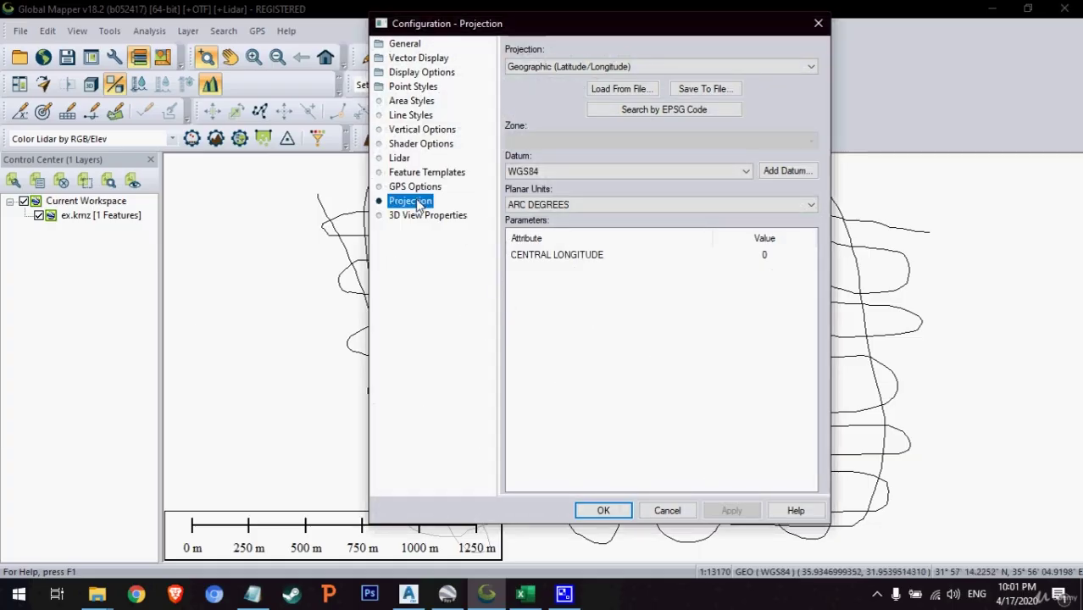
{"action": "left_click", "coordinate": [812, 67]}
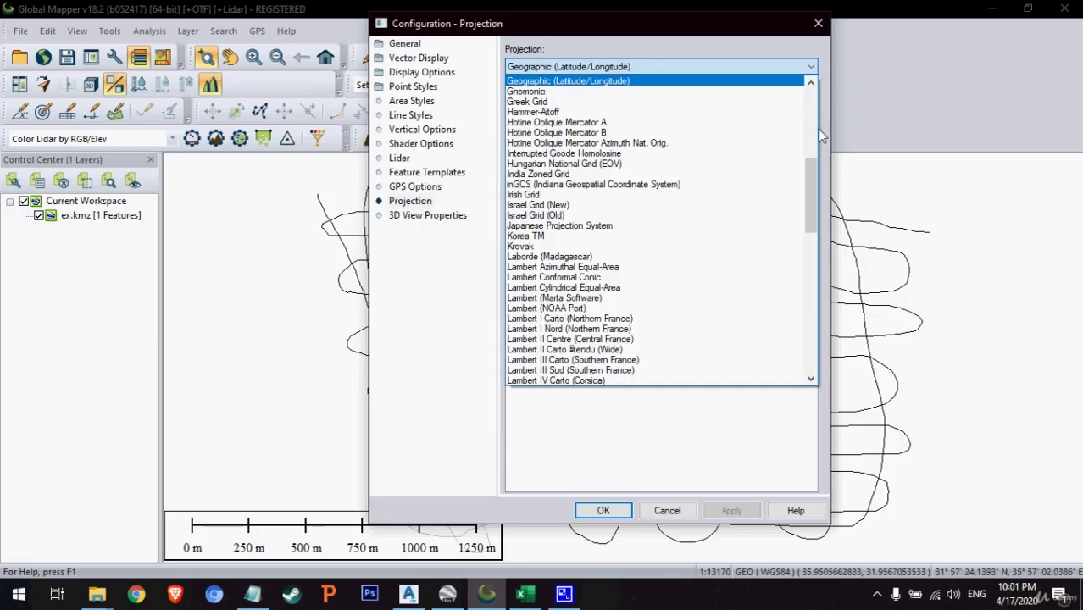
{"action": "key", "text": "u"}
{"action": "key", "text": "u"}
{"action": "key", "text": "u"}
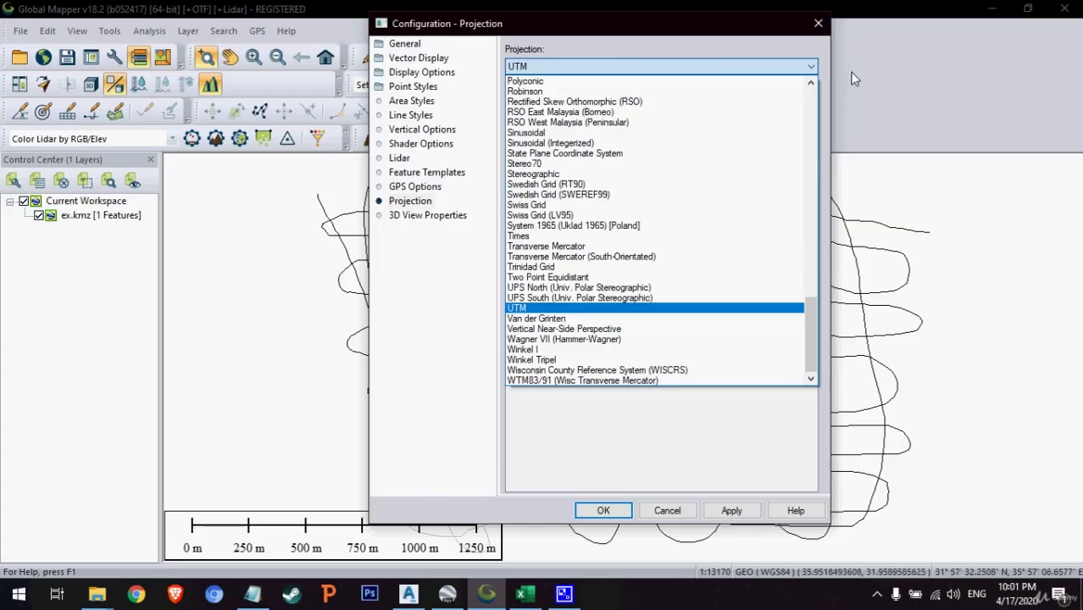
{"action": "left_click", "coordinate": [752, 416]}
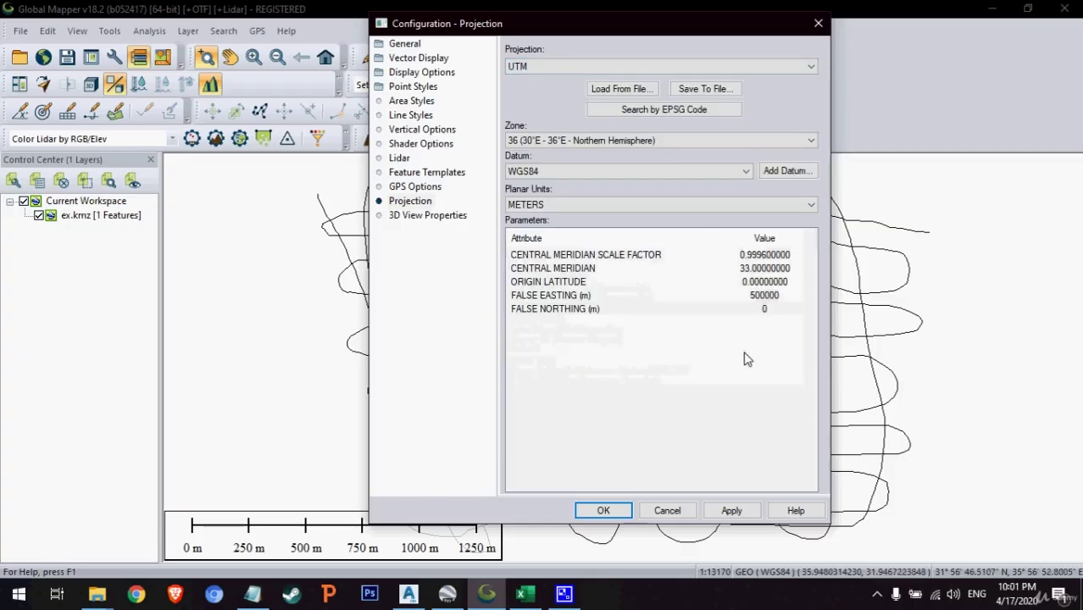
{"action": "left_click", "coordinate": [734, 511]}
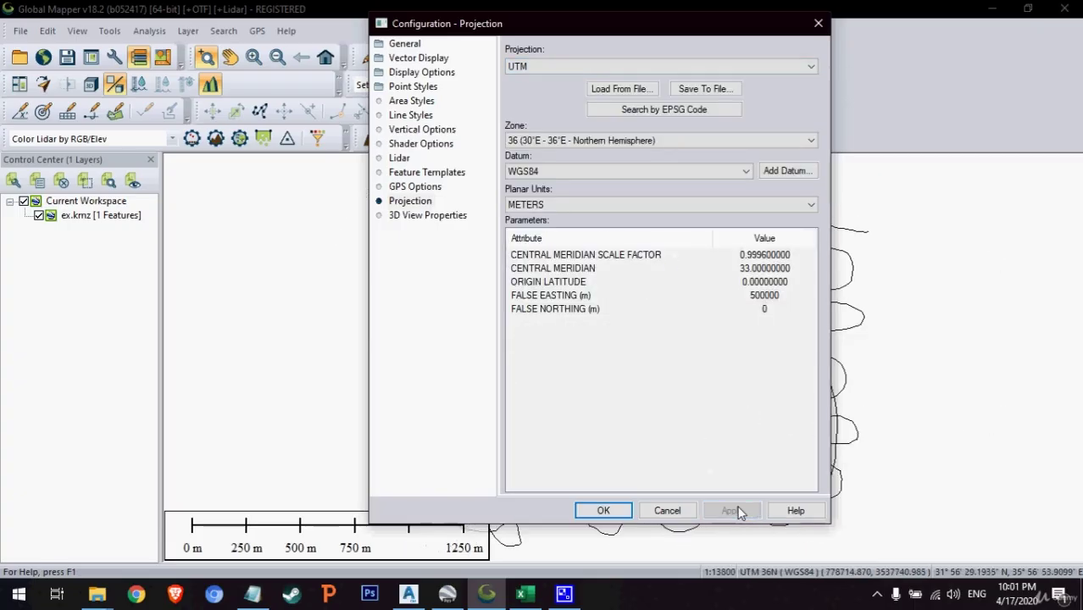
{"action": "left_click", "coordinate": [604, 510]}
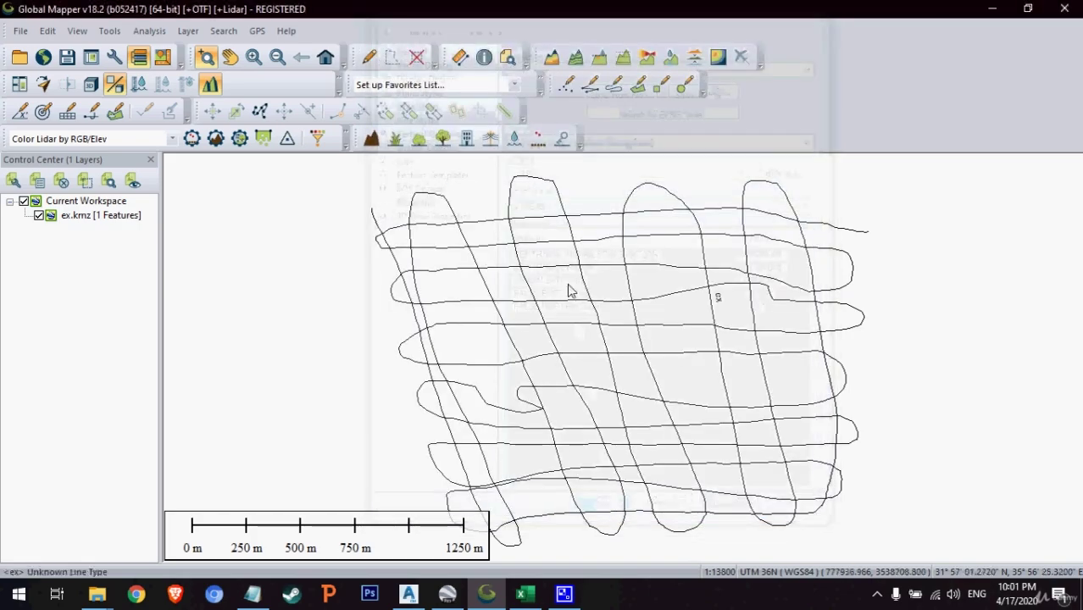
- Download the ASTER GDEM v2 Worldwide Elevation Data (1 arc-second Resolution) for the current screen bounds
{"action": "left_click", "coordinate": [20, 31]}
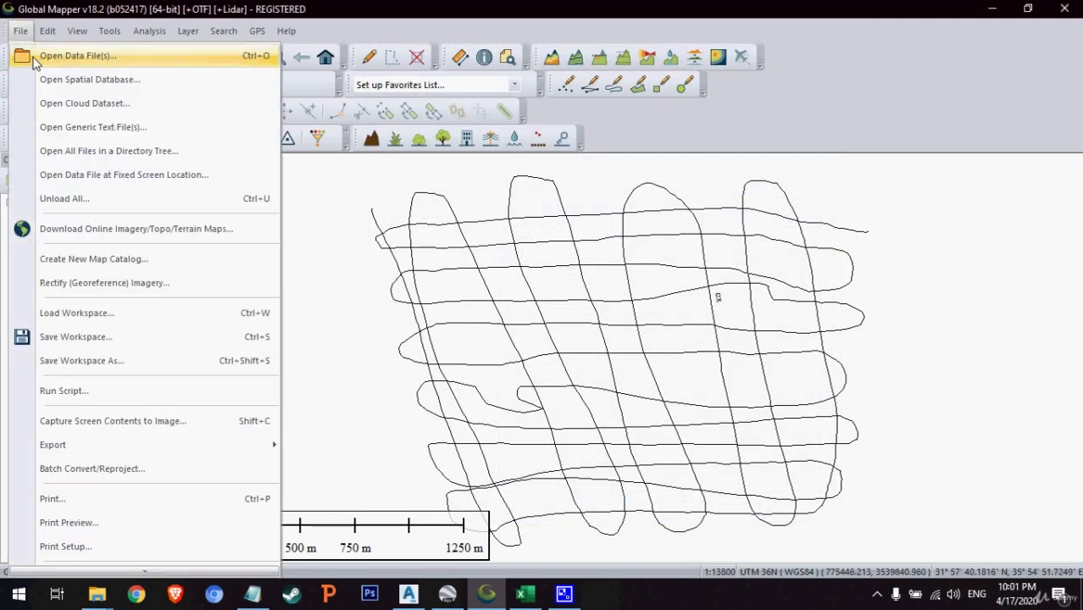
{"action": "left_click", "coordinate": [120, 229]}
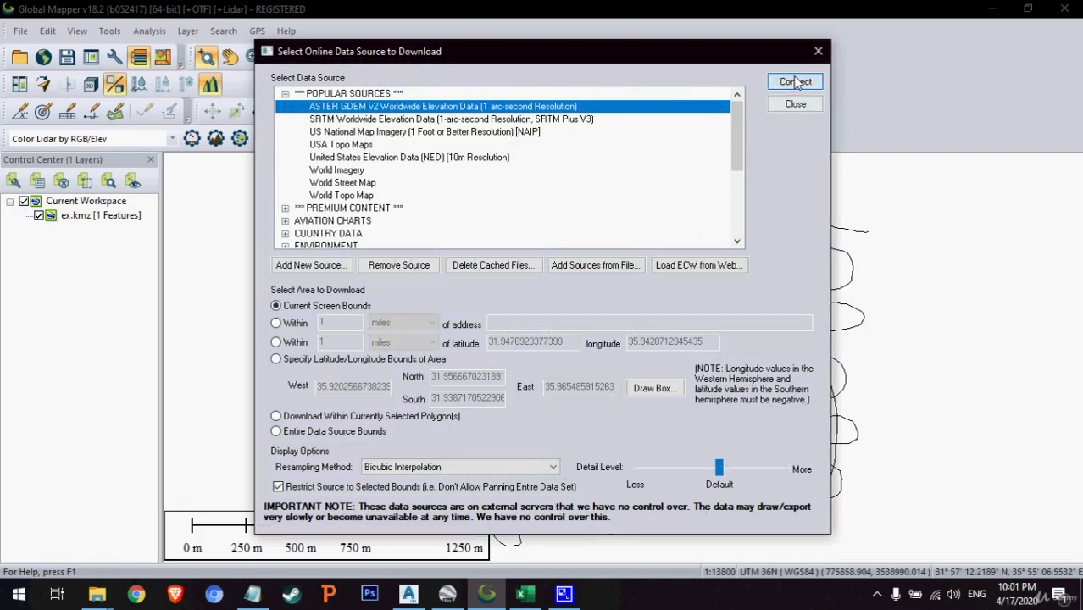
{"action": "left_click", "coordinate": [795, 82]}
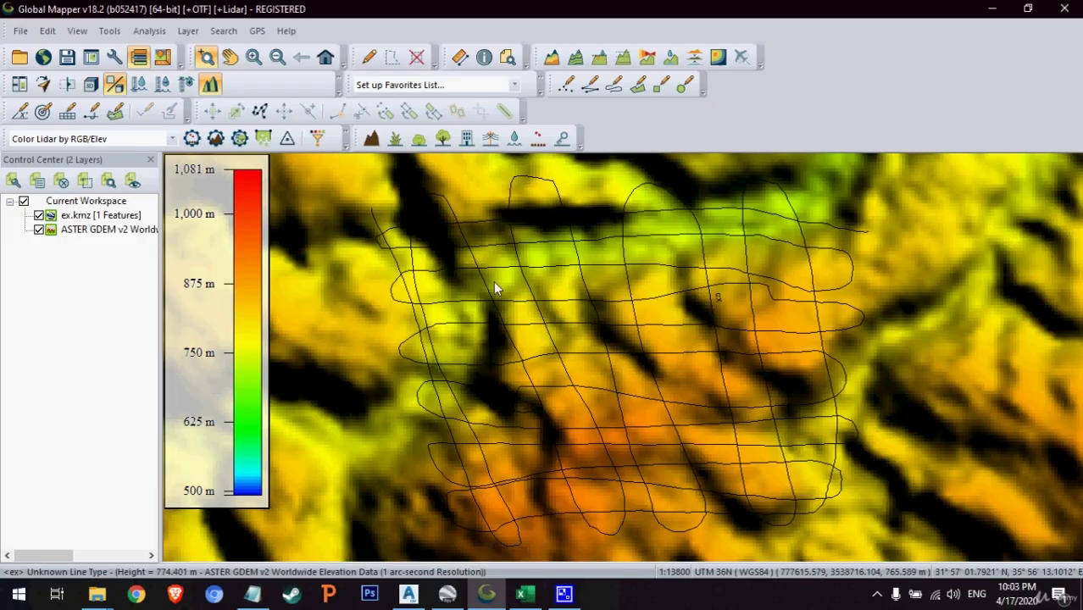
{"action": "left_click", "coordinate": [21, 34]}
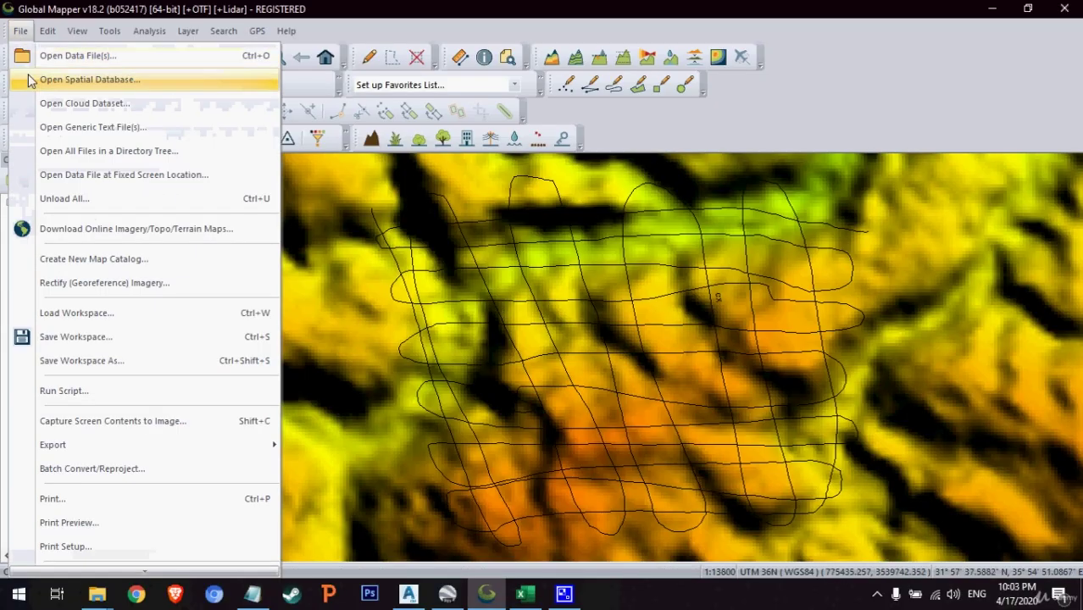
{"action": "left_click", "coordinate": [115, 336]}
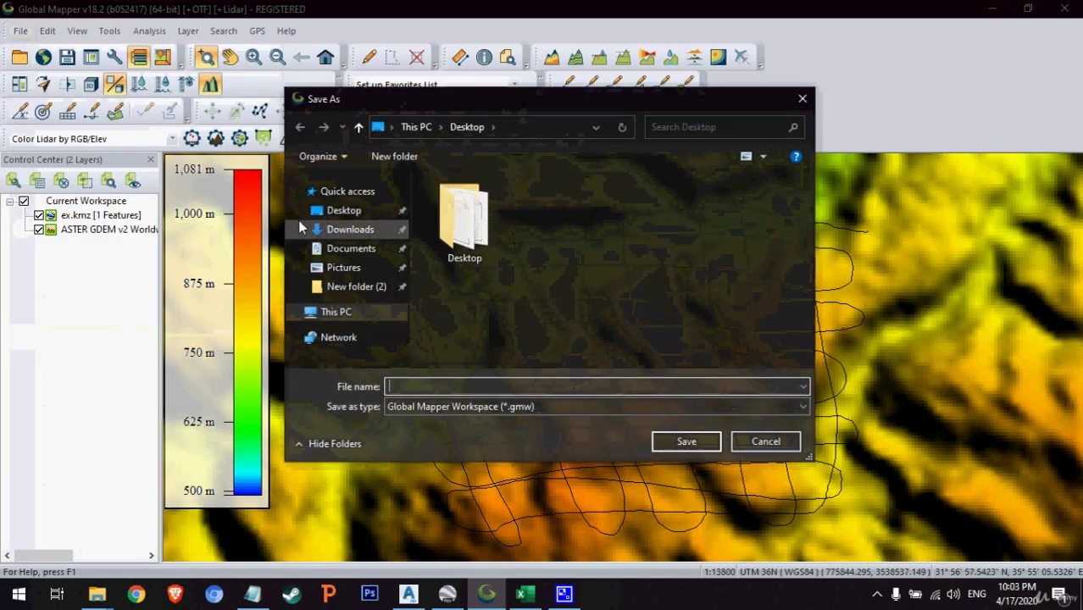
{"action": "left_click", "coordinate": [757, 444]}
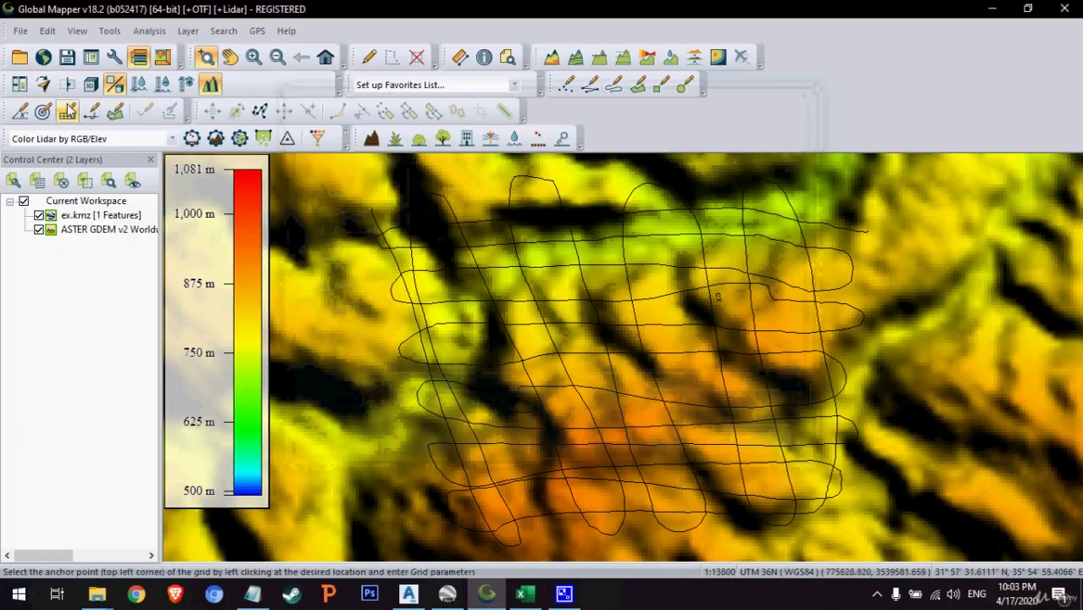
- Export the vector data as a comma-separated XYZ (Simple ASCII) Text File with elevations for each vertex, saved to the Desktop as ex
{"action": "left_click", "coordinate": [20, 32]}
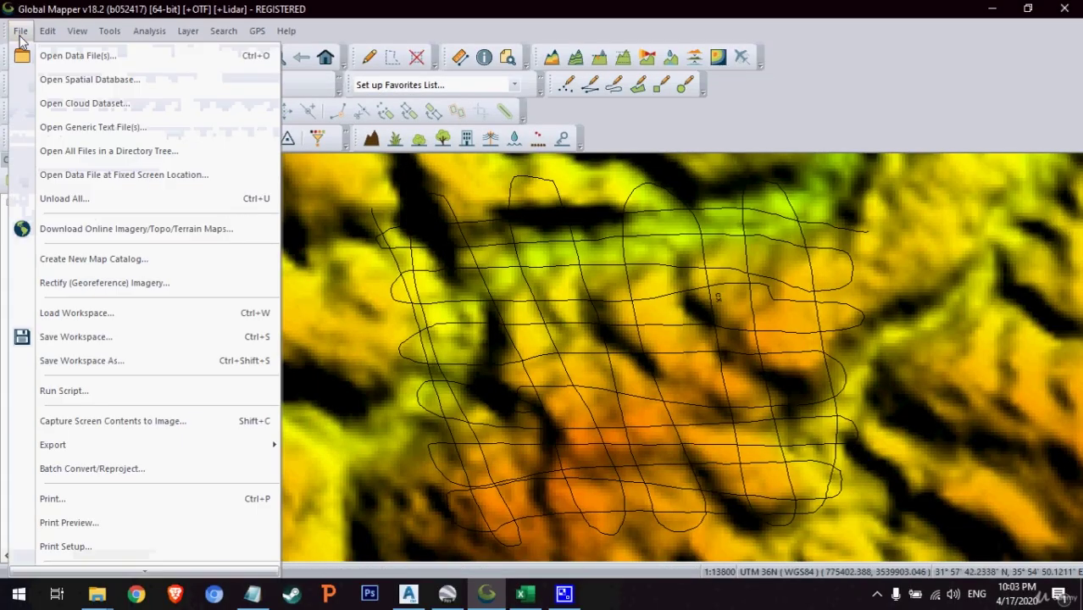
{"action": "mouse_move", "coordinate": [119, 446]}
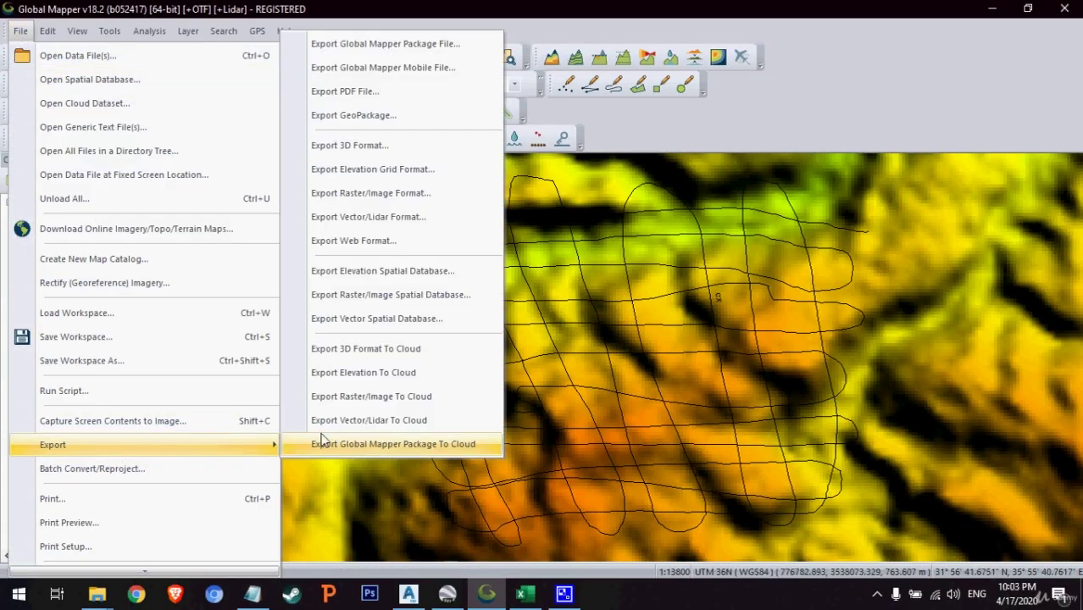
{"action": "left_click", "coordinate": [392, 218]}
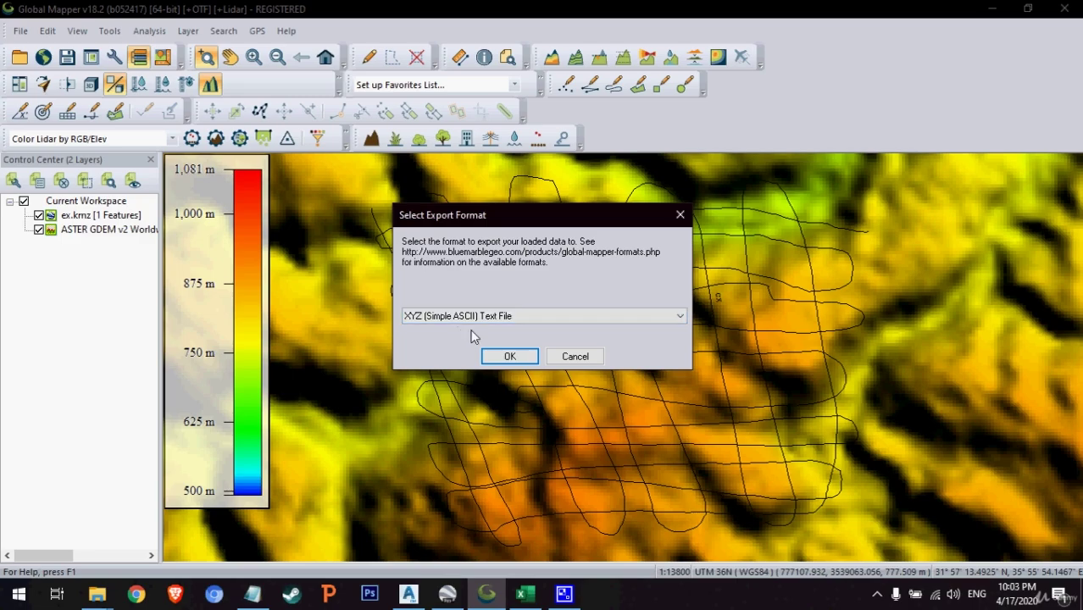
{"action": "left_click", "coordinate": [509, 357]}
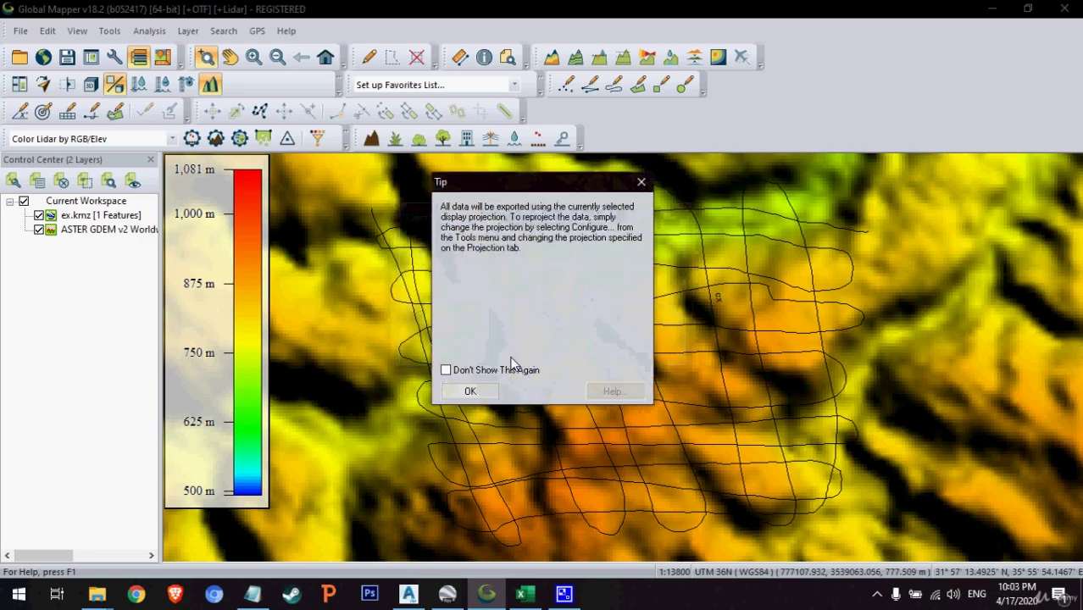
{"action": "left_click", "coordinate": [469, 390]}
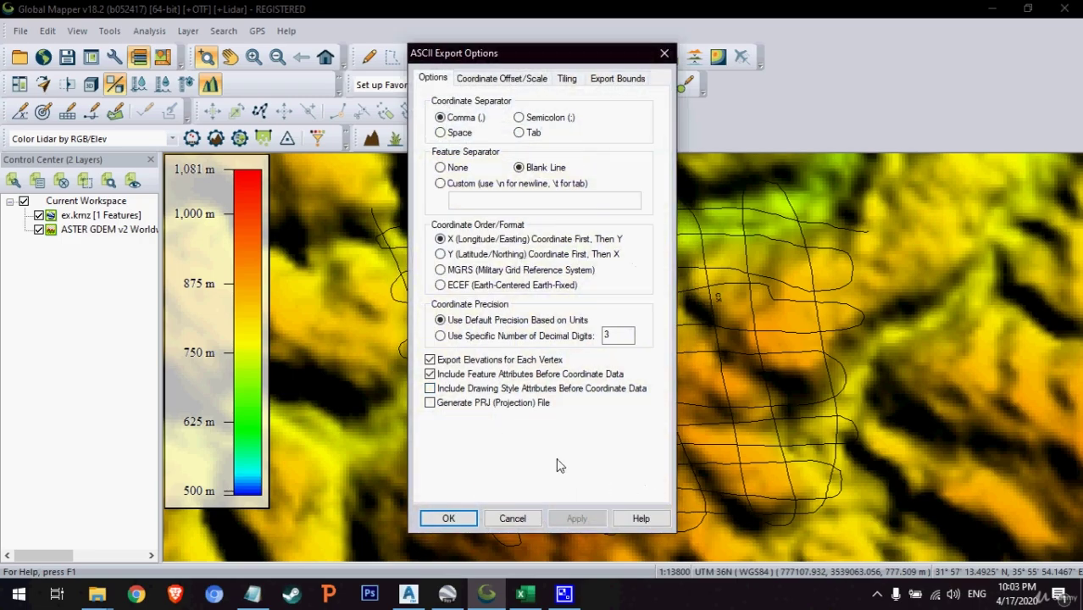
{"action": "left_click", "coordinate": [449, 518]}
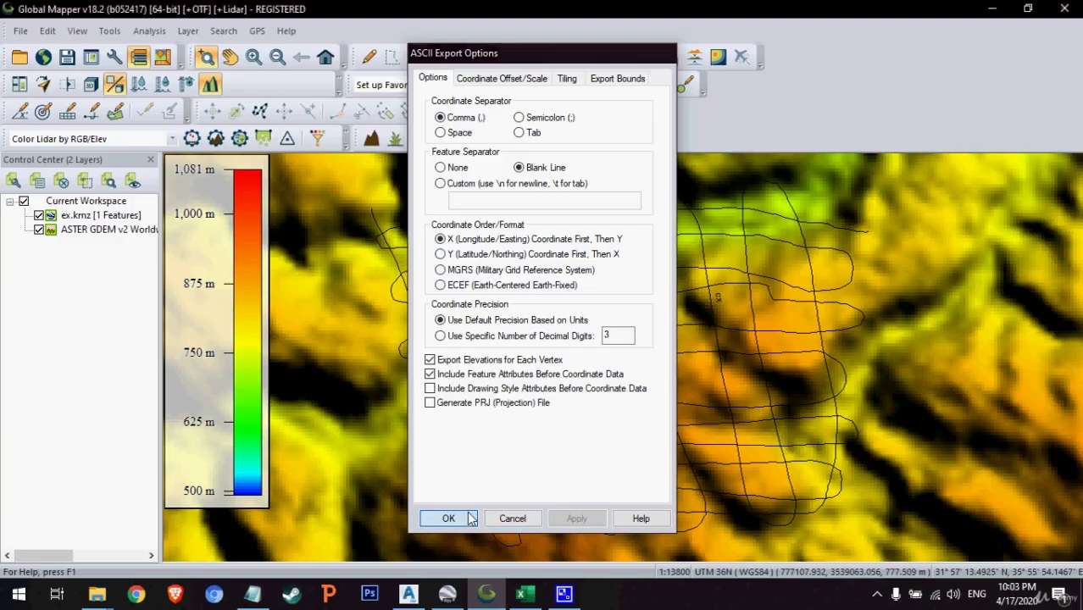
{"action": "type", "text": "ex"}
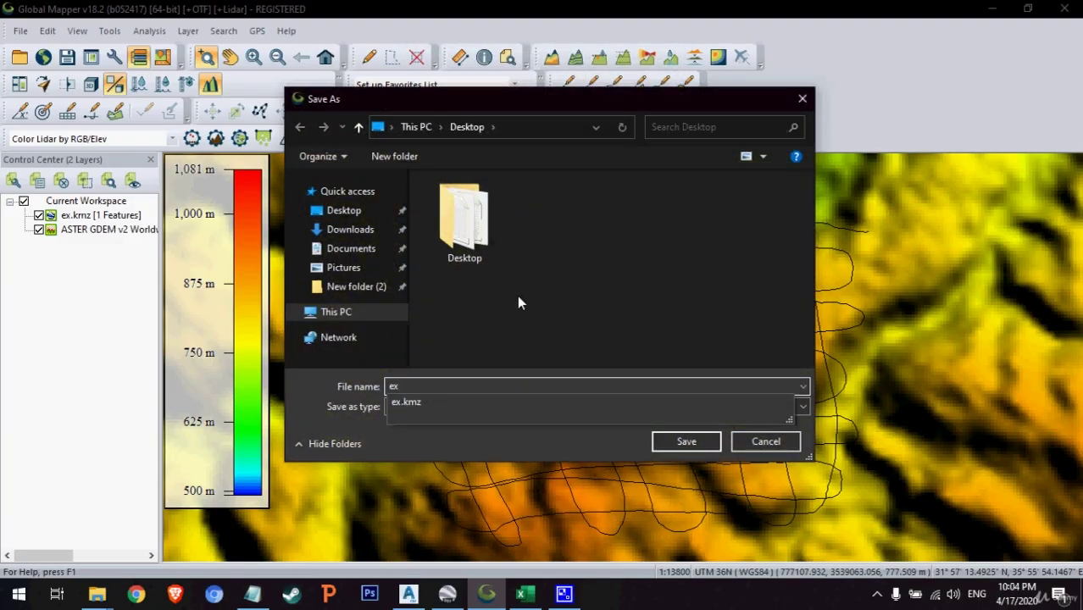
{"action": "key", "text": "Return"}
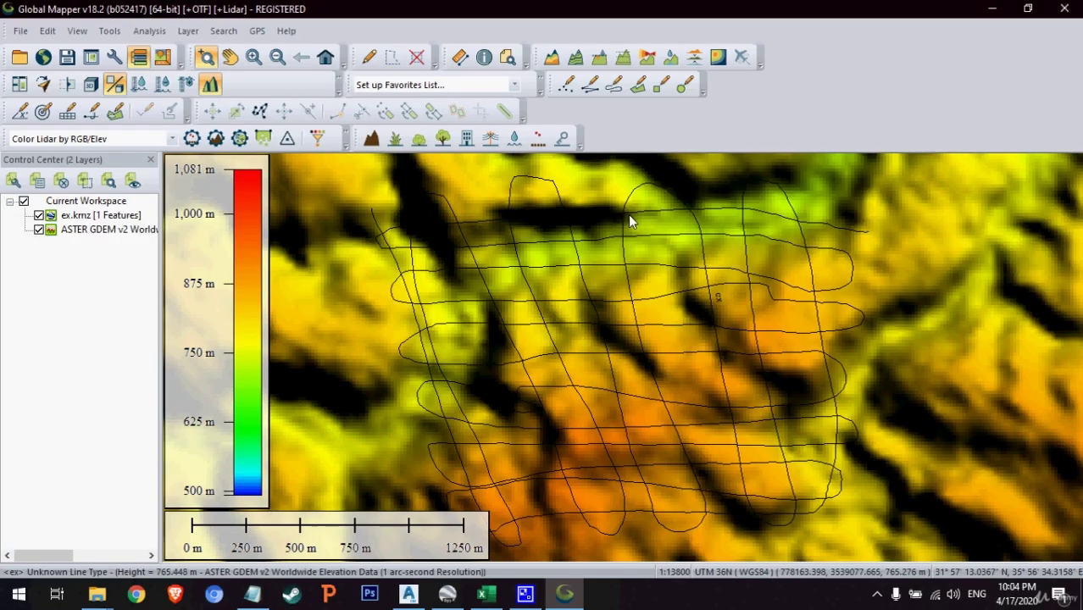
- Open ex.txt from the desktop in Notepad, delete the four header lines above the coordinates, then save and close the file
{"action": "left_click", "coordinate": [996, 15]}
{"action": "double_click", "coordinate": [88, 266]}
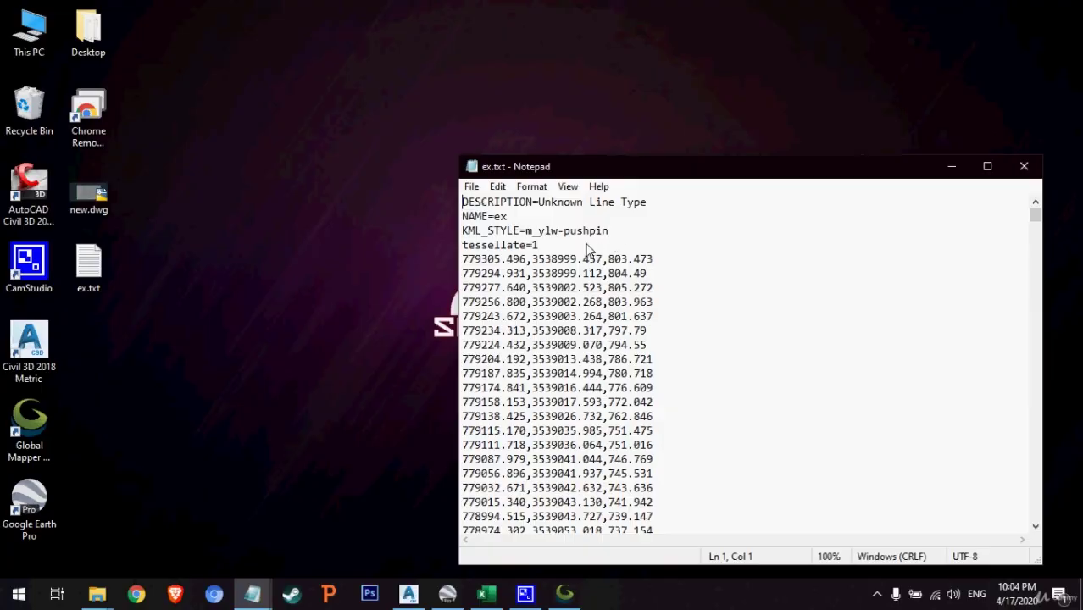
{"action": "left_click_drag", "start_coordinate": [588, 249], "coordinate": [395, 192]}
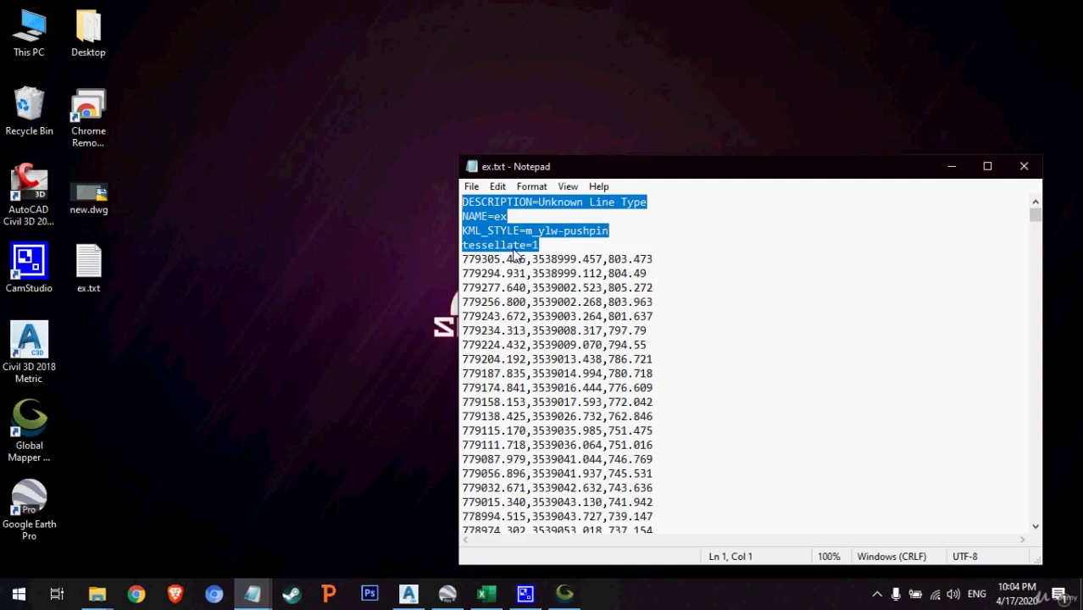
{"action": "key", "text": "Delete"}
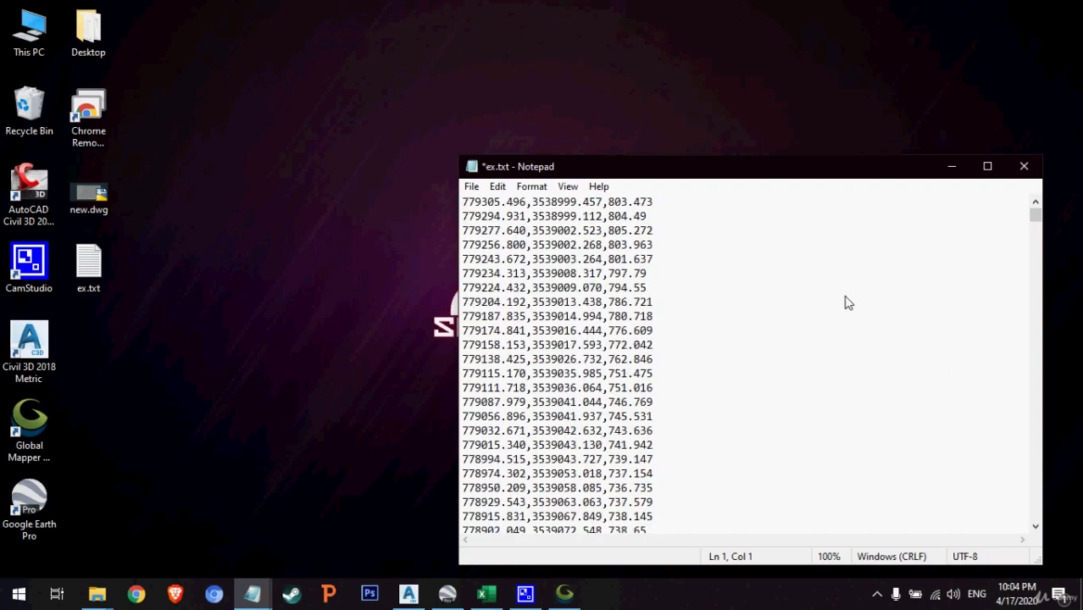
{"action": "left_click", "coordinate": [472, 186]}
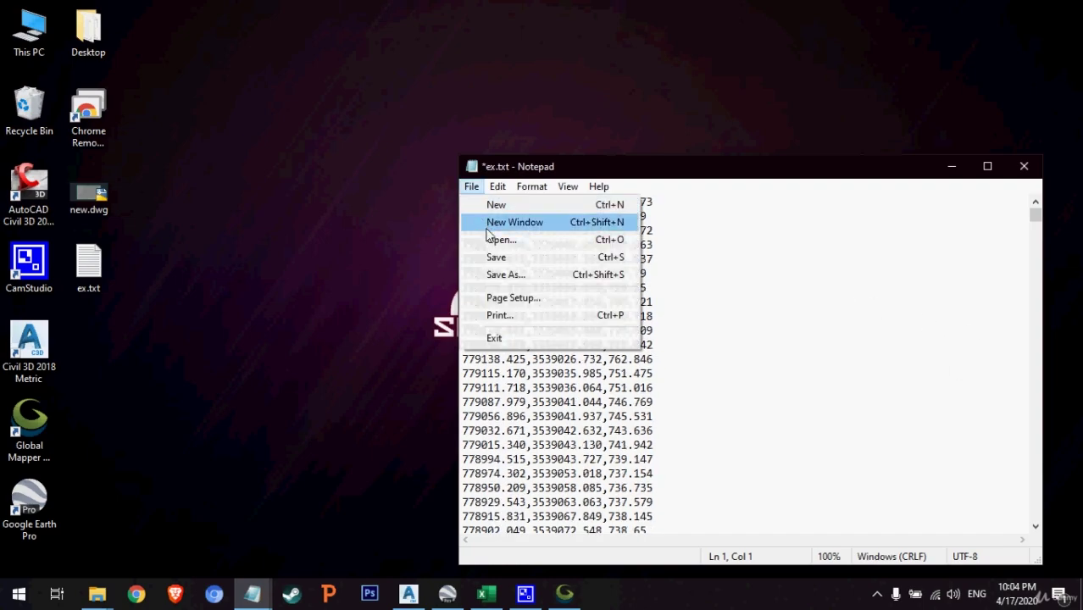
{"action": "left_click", "coordinate": [496, 257]}
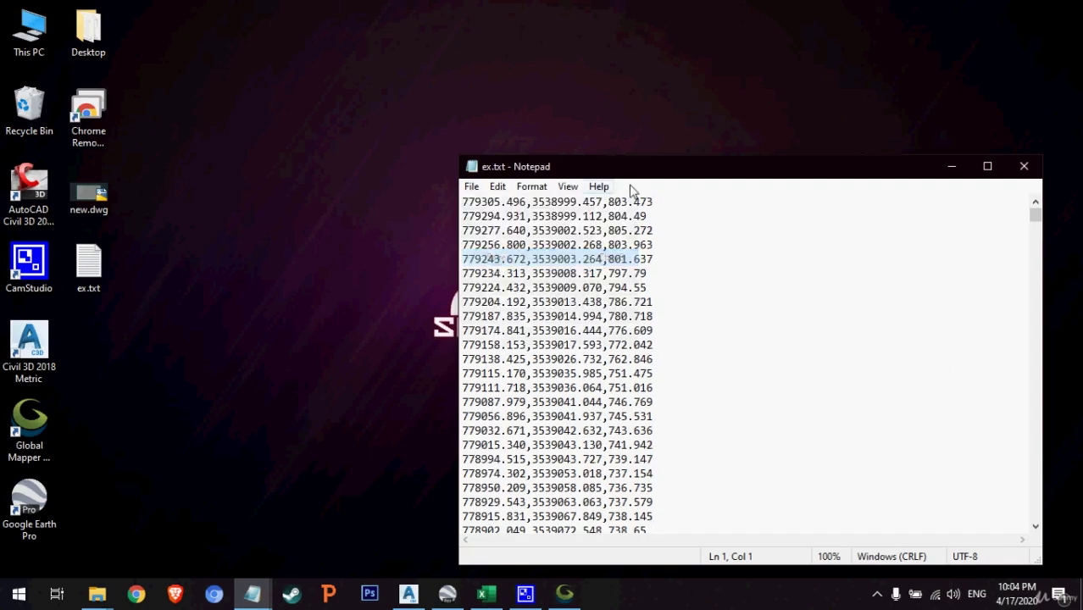
{"action": "left_click", "coordinate": [1024, 167]}
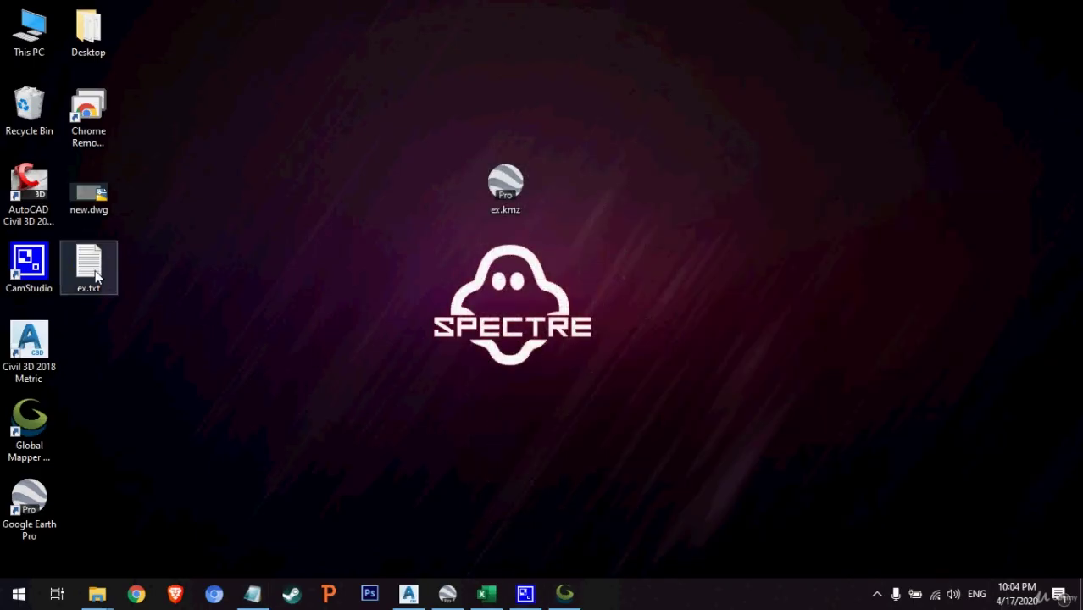
- Switch to Excel by opening the desktop's ex.txt there, and widen column A
{"action": "left_click_drag", "start_coordinate": [96, 276], "coordinate": [484, 330]}
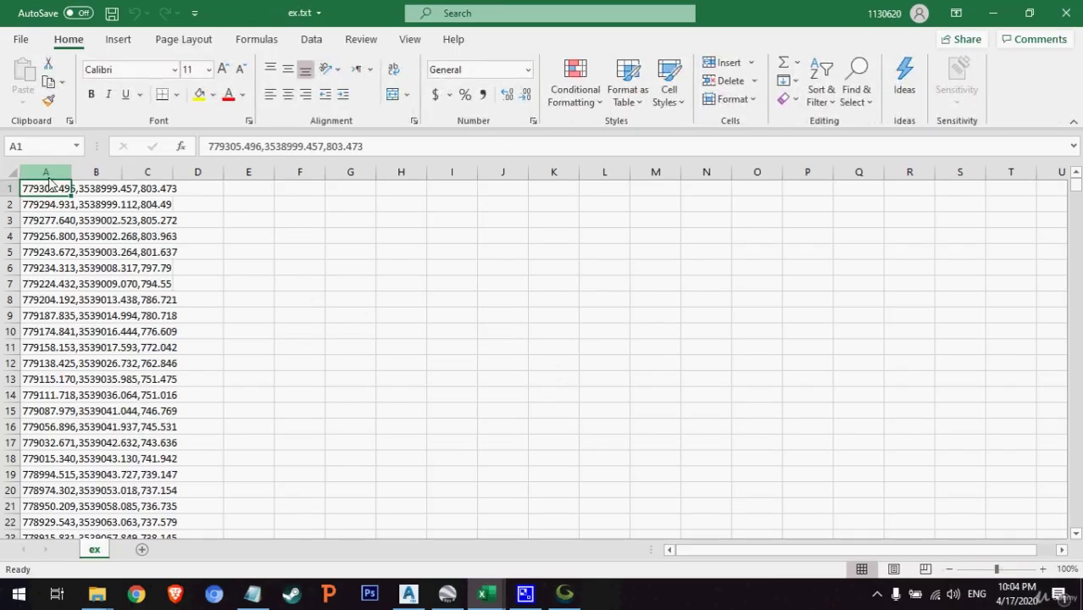
{"action": "left_click", "coordinate": [49, 181]}
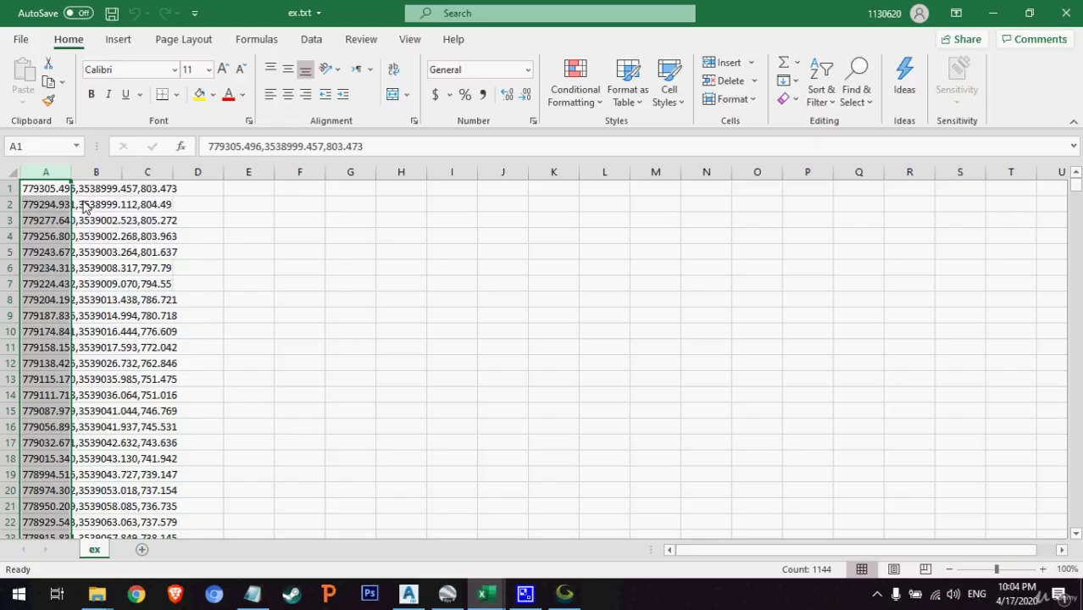
{"action": "left_click", "coordinate": [73, 206]}
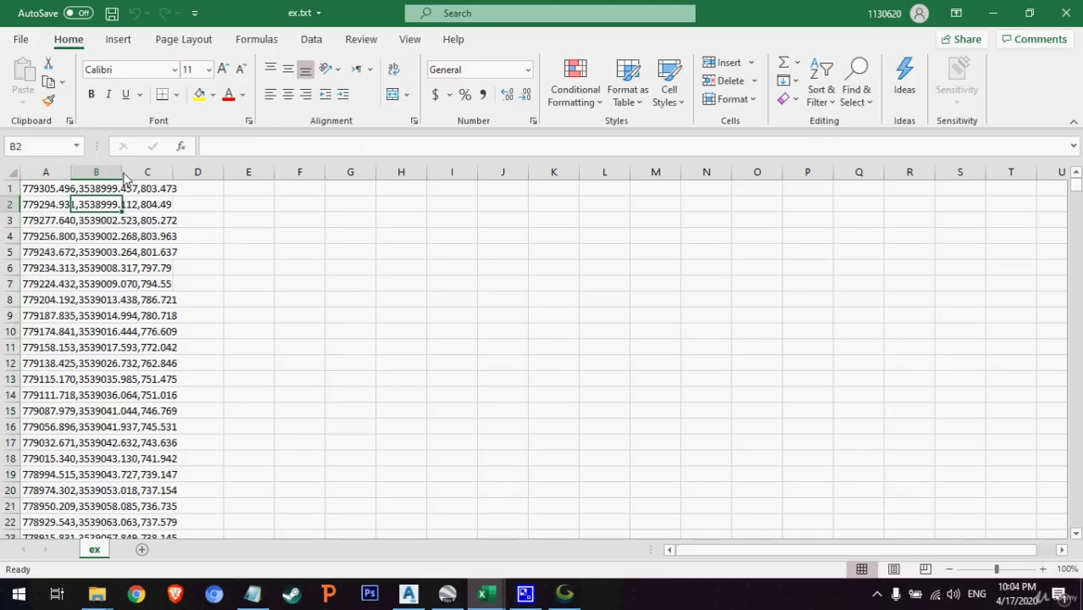
{"action": "left_click_drag", "start_coordinate": [73, 180], "coordinate": [146, 180]}
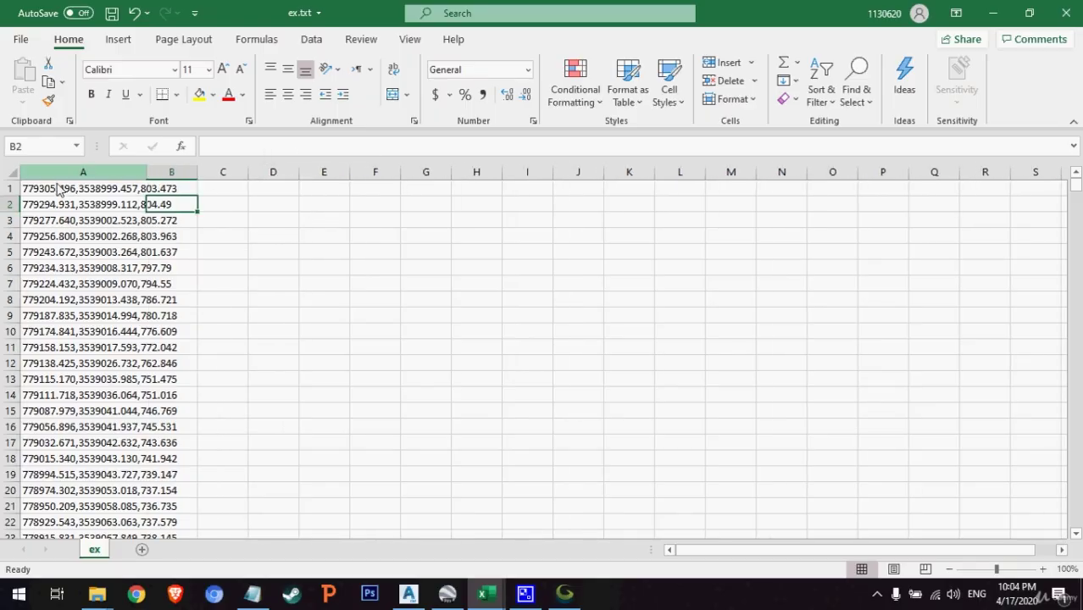
- Split column A into separate columns with Text to Columns, Delimited with Comma added as a delimiter, and narrow column A
{"action": "left_click", "coordinate": [71, 177]}
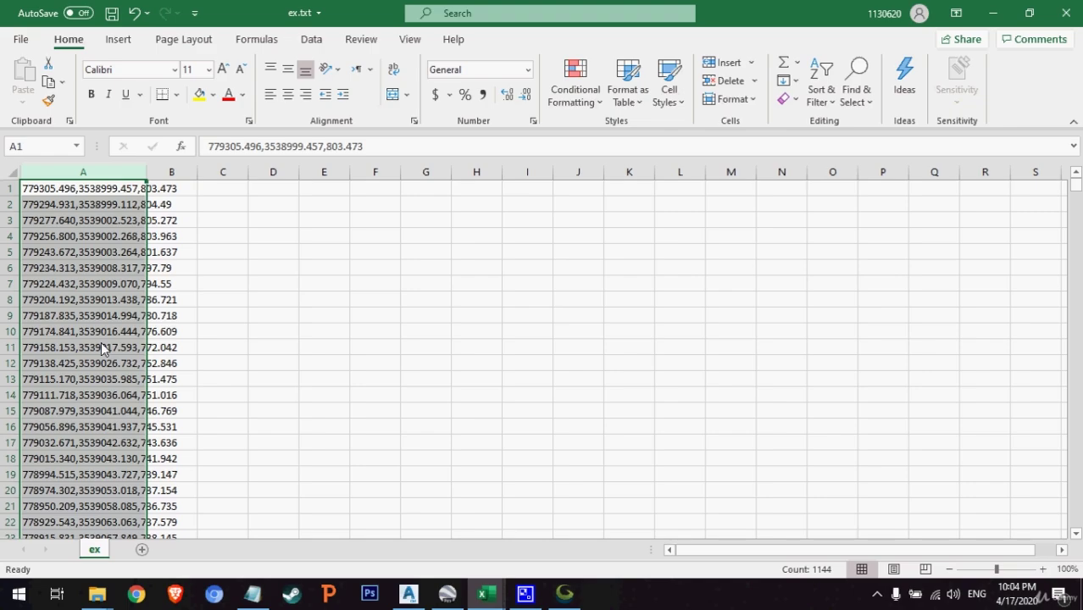
{"action": "left_click", "coordinate": [314, 41]}
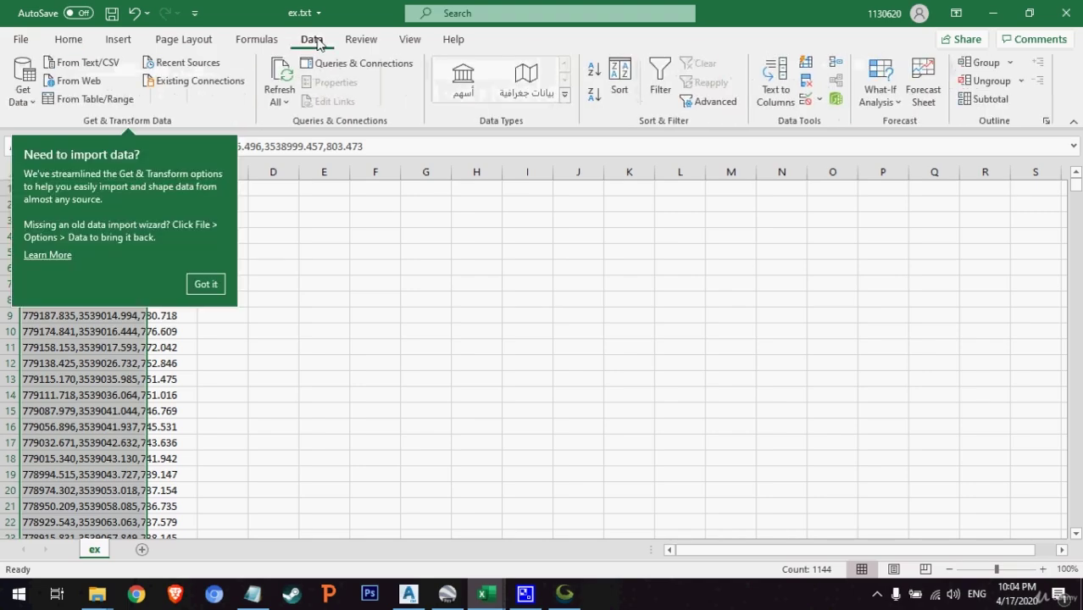
{"action": "left_click", "coordinate": [212, 287]}
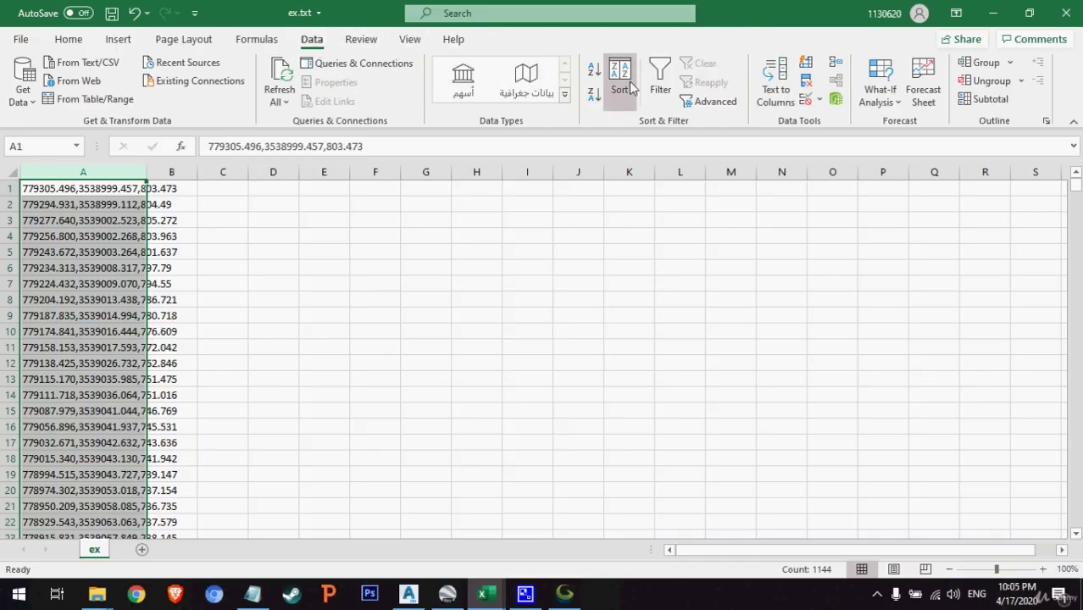
{"action": "left_click", "coordinate": [769, 92]}
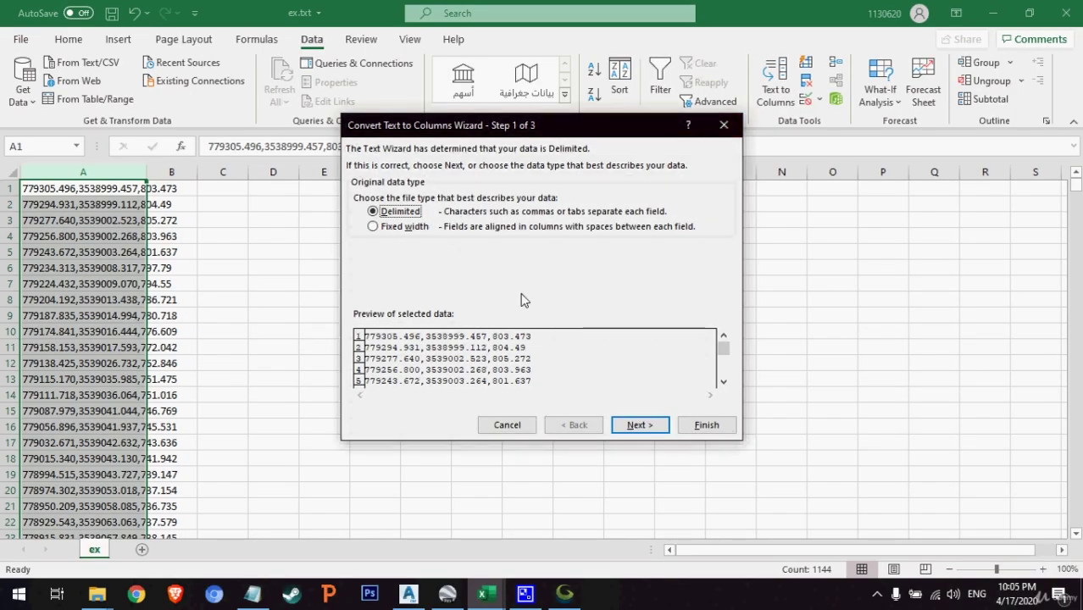
{"action": "left_click", "coordinate": [662, 427]}
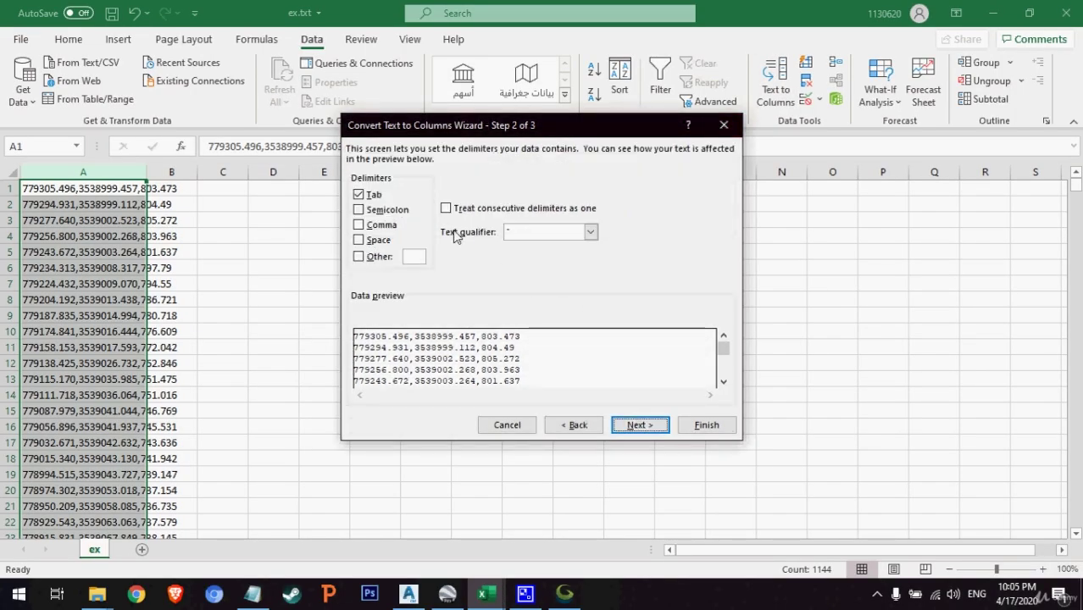
{"action": "left_click", "coordinate": [375, 229]}
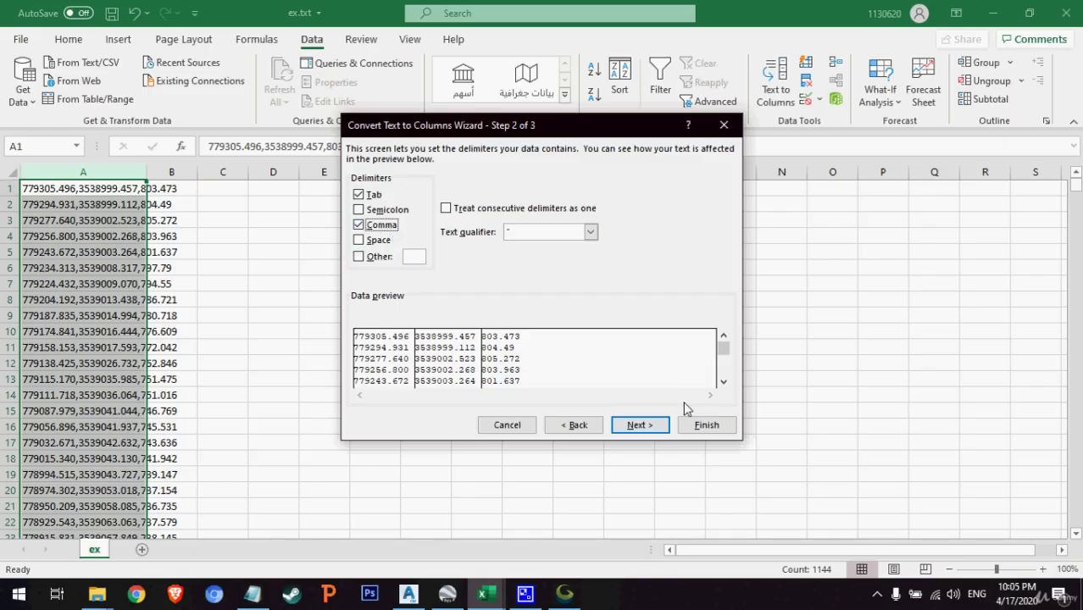
{"action": "left_click", "coordinate": [697, 429]}
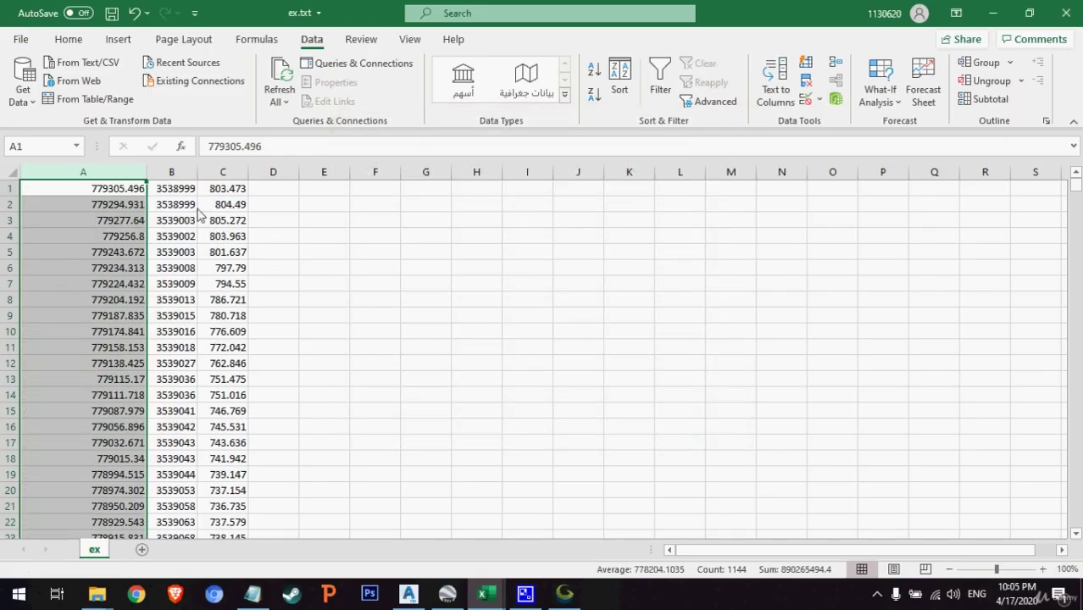
{"action": "left_click_drag", "start_coordinate": [147, 172], "coordinate": [108, 174]}
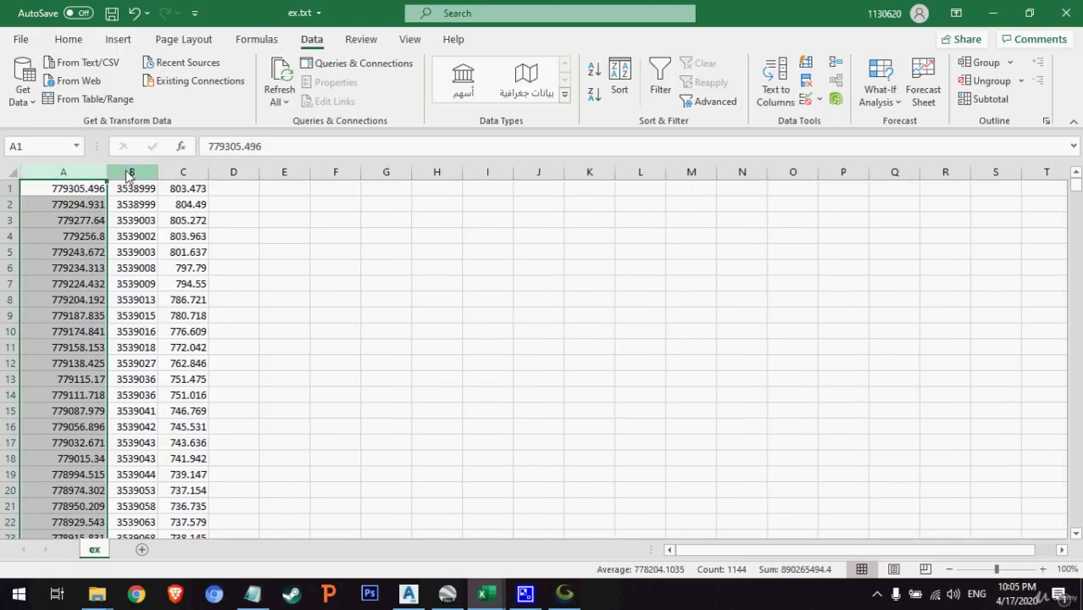
{"action": "left_click", "coordinate": [131, 173]}
{"action": "left_click", "coordinate": [193, 174]}
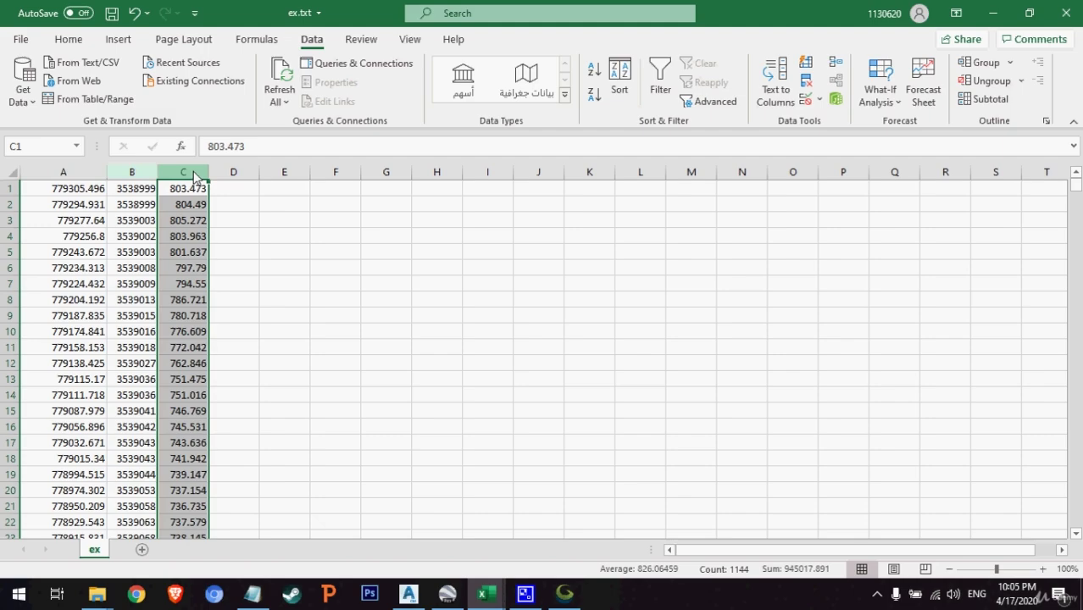
- Insert an empty column before the easting values and enter 1 in A1 and 2 in A2
{"action": "left_click", "coordinate": [61, 174]}
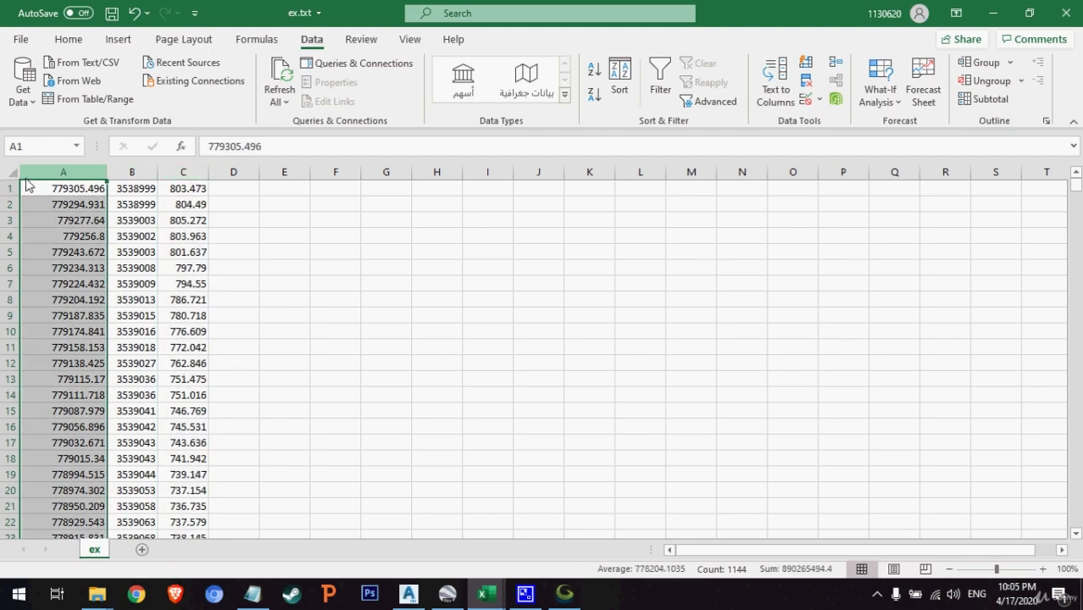
{"action": "right_click", "coordinate": [55, 185]}
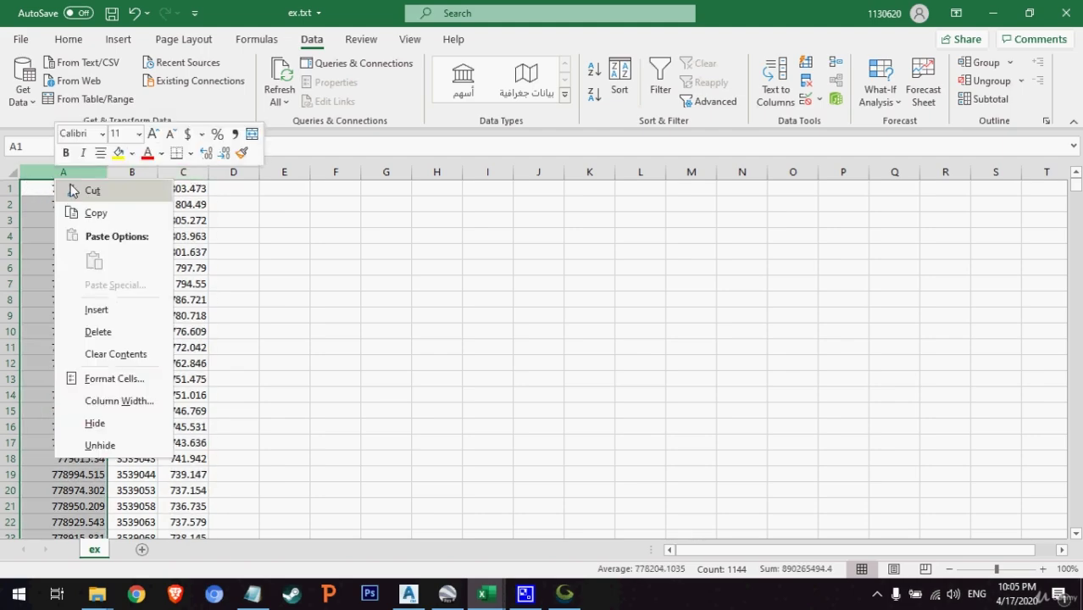
{"action": "left_click", "coordinate": [119, 303]}
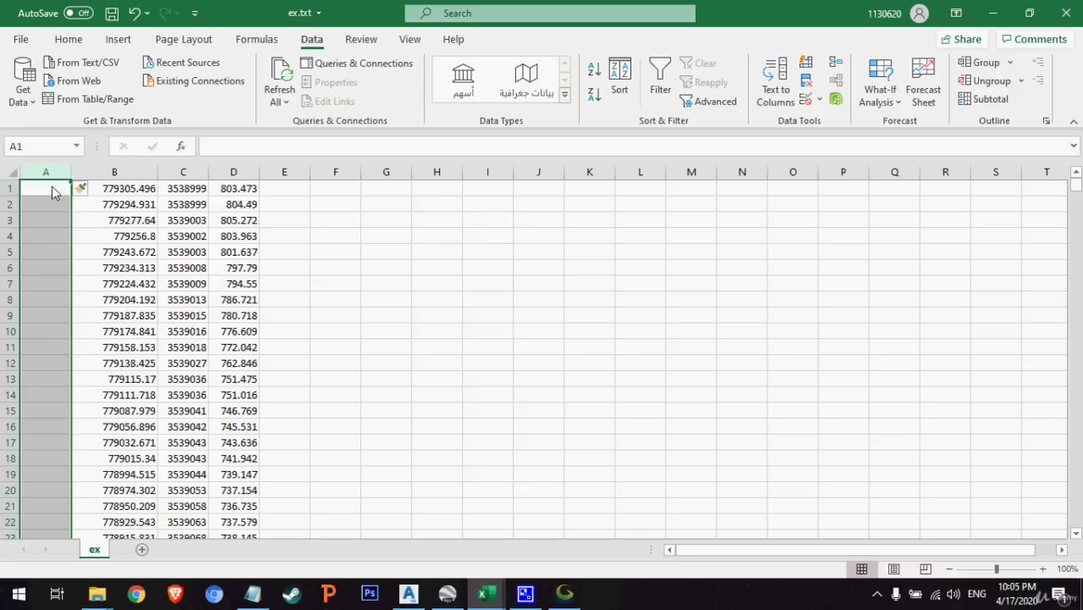
{"action": "type", "text": "1"}
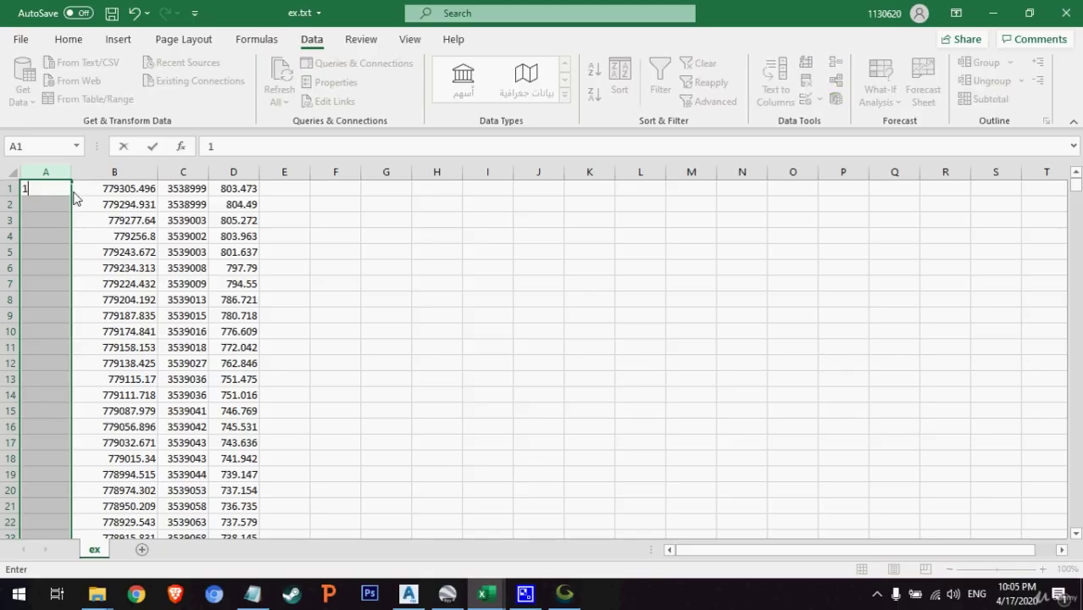
{"action": "key", "text": "Return"}
{"action": "type", "text": "2"}
{"action": "key", "text": "Return"}
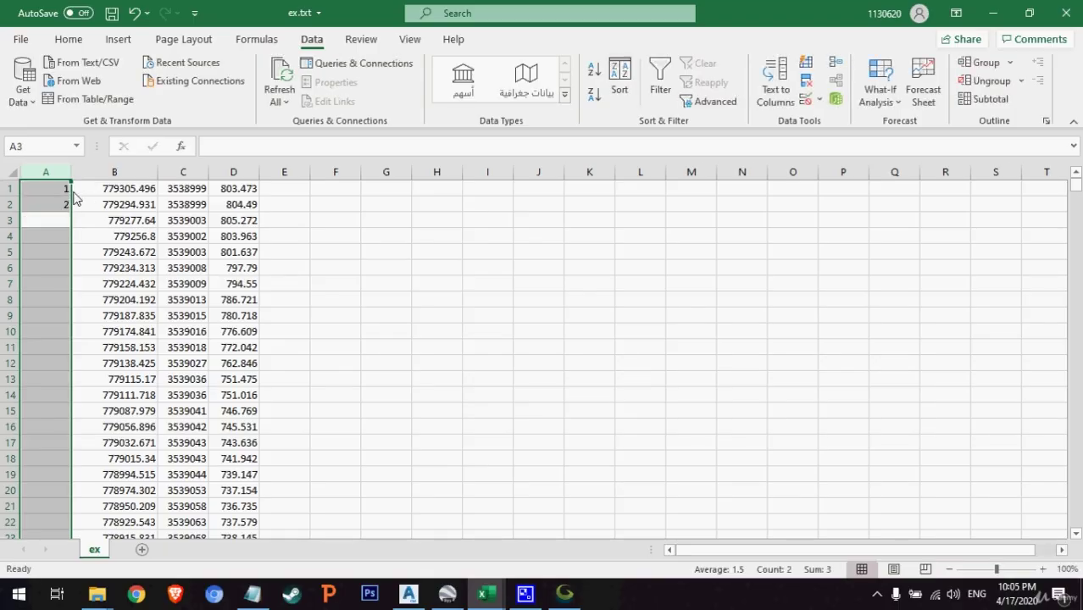
- Extend the number series from A1:A2 down column A to the last coordinate row
{"action": "left_click", "coordinate": [97, 236]}
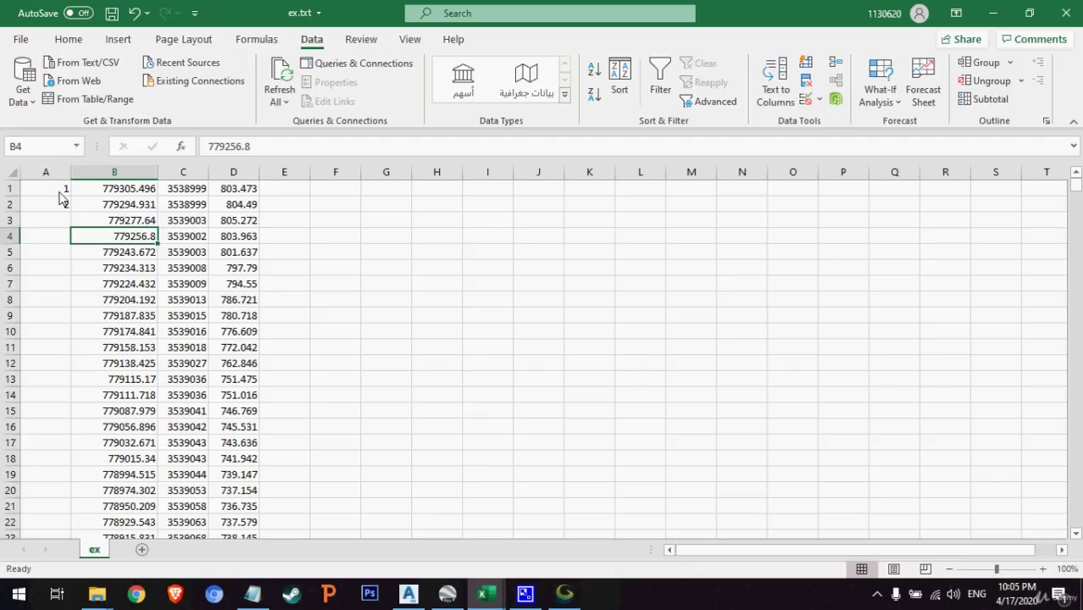
{"action": "left_click_drag", "start_coordinate": [59, 194], "coordinate": [63, 209]}
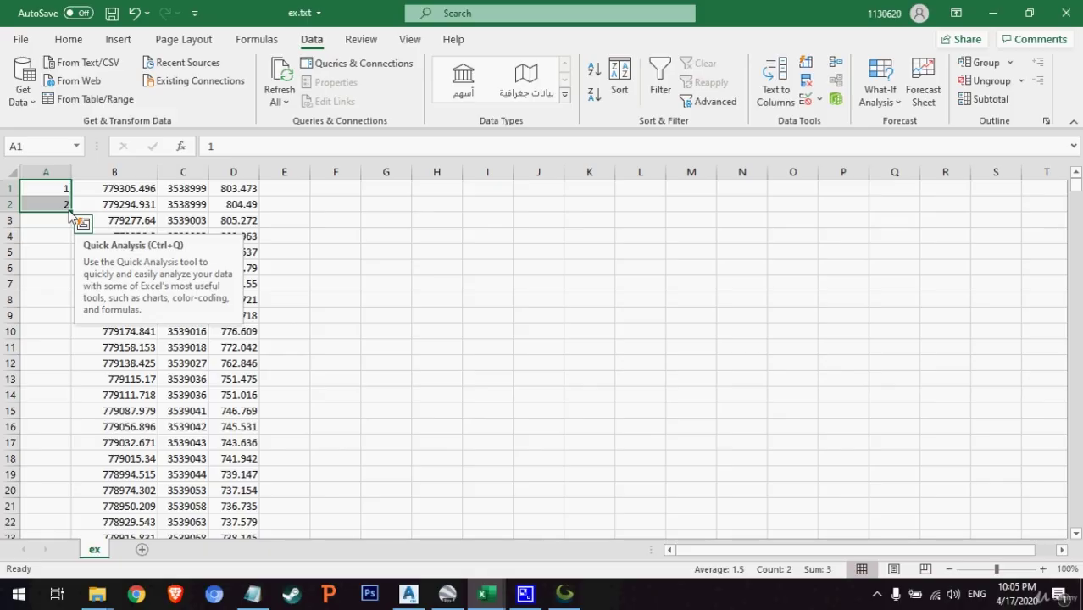
{"action": "double_click", "coordinate": [72, 212]}
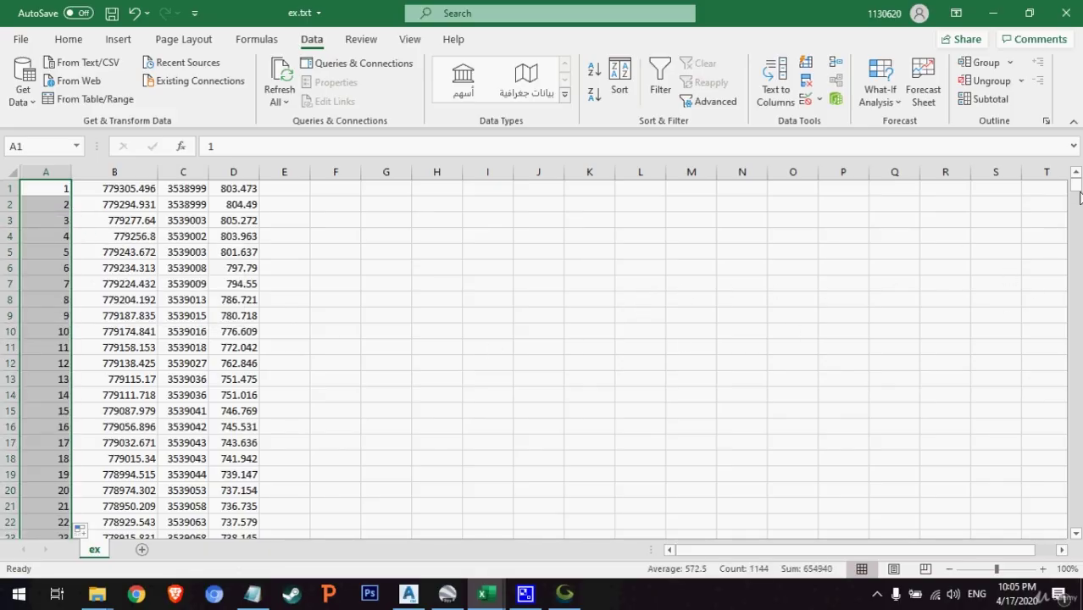
- Centre-align all the point data in columns A to D, down to the last row
{"action": "mouse_move", "coordinate": [1077, 192]}
{"action": "left_mouse_down"}
{"action": "mouse_move", "coordinate": [1077, 448]}
{"action": "mouse_move", "coordinate": [1073, 180]}
{"action": "left_mouse_up"}
{"action": "key", "text": "ctrl+shift+Right"}
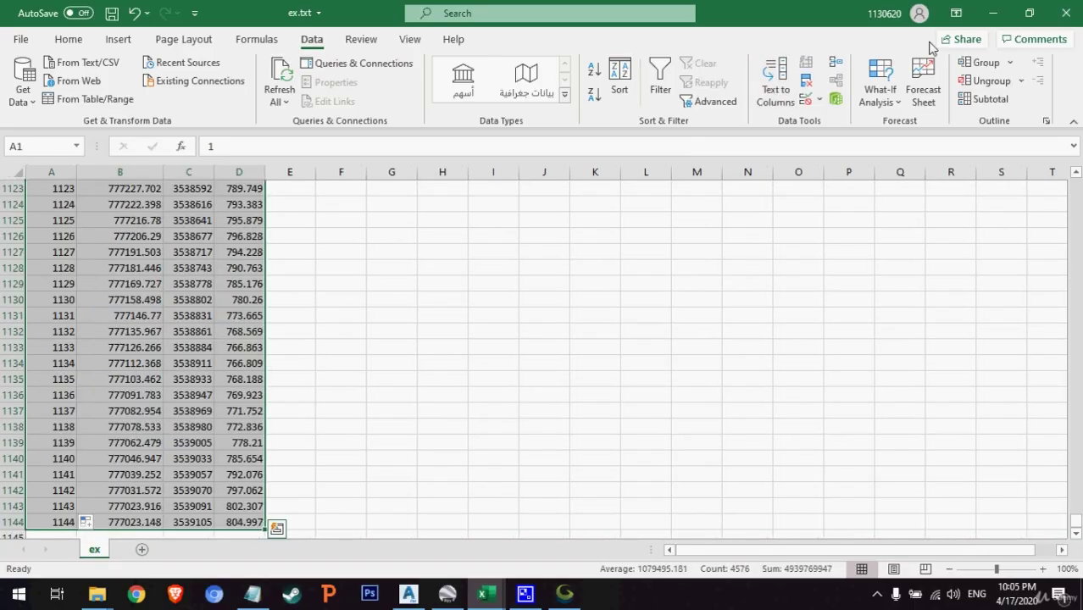
{"action": "left_click", "coordinate": [70, 40]}
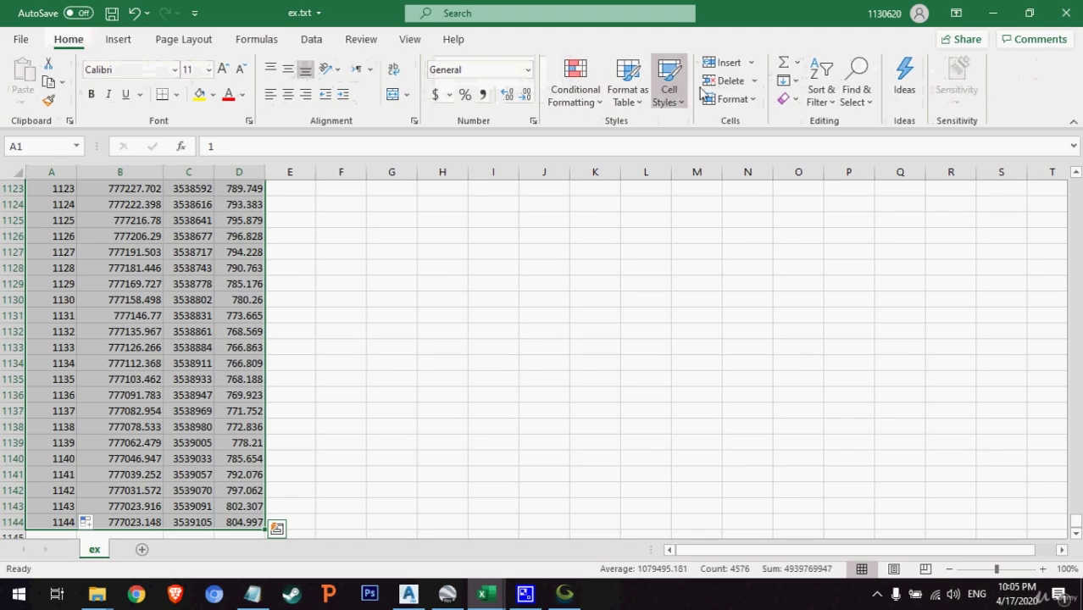
{"action": "left_click", "coordinate": [288, 94]}
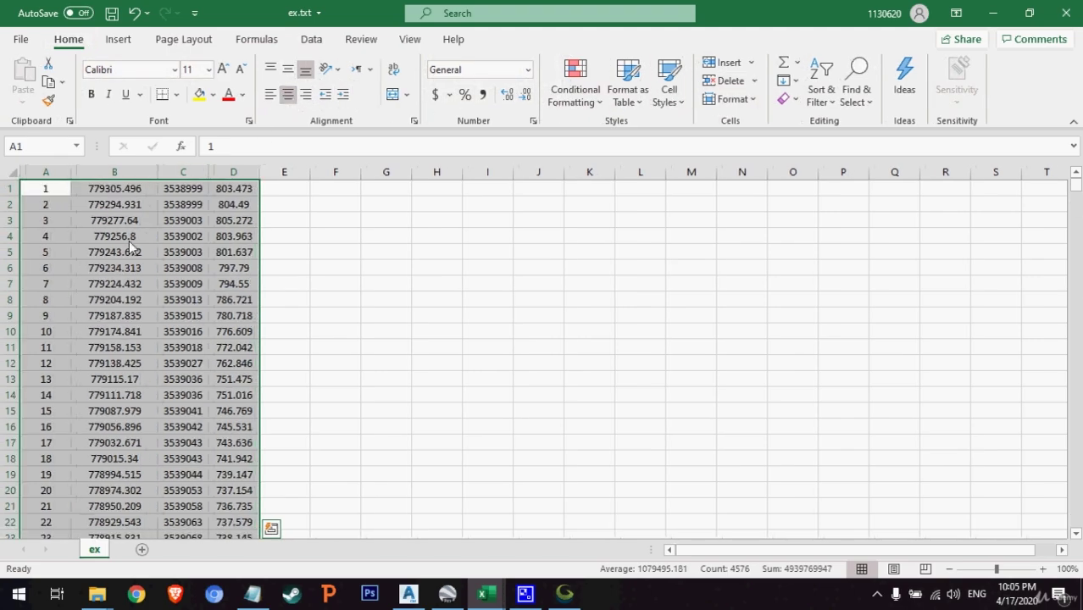
{"action": "left_click", "coordinate": [298, 244]}
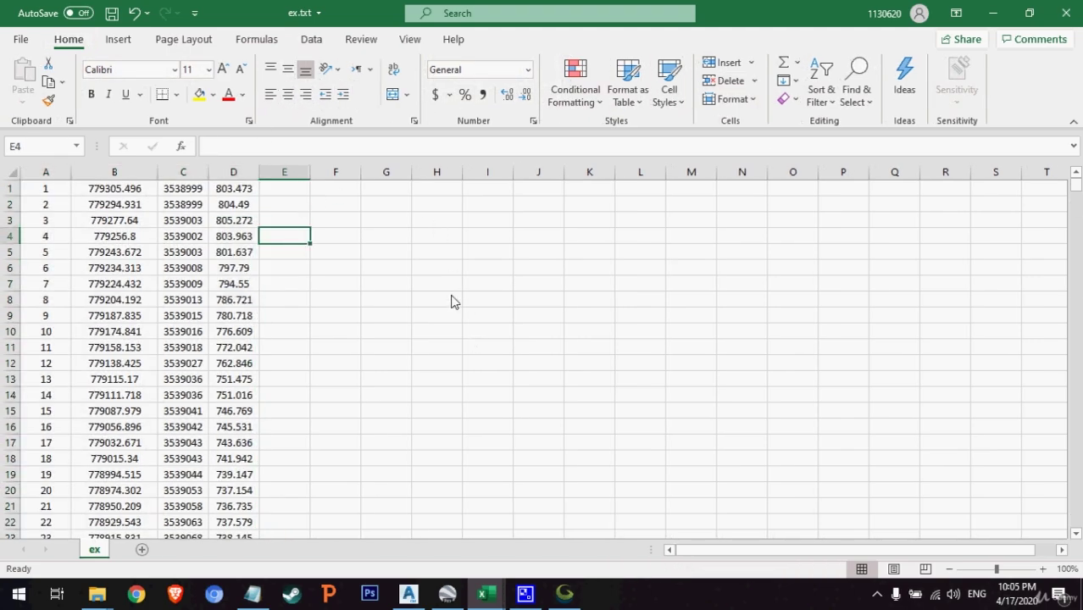
- Save the sheet to the desktop as exx.csv in CSV (Comma delimited) format
{"action": "left_click", "coordinate": [22, 40]}
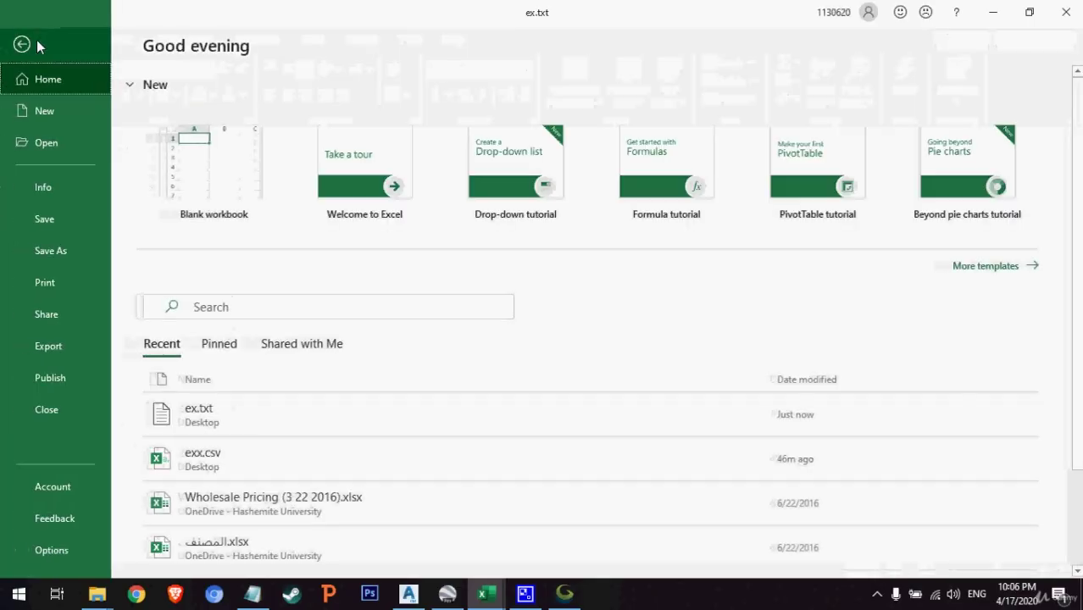
{"action": "left_click", "coordinate": [46, 241]}
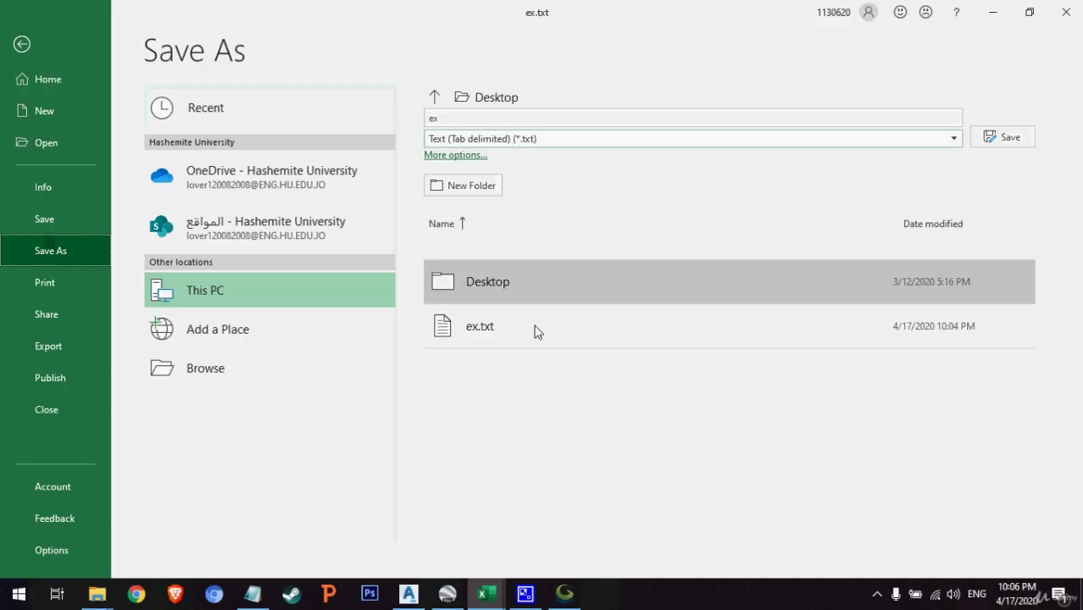
{"action": "left_click", "coordinate": [244, 380]}
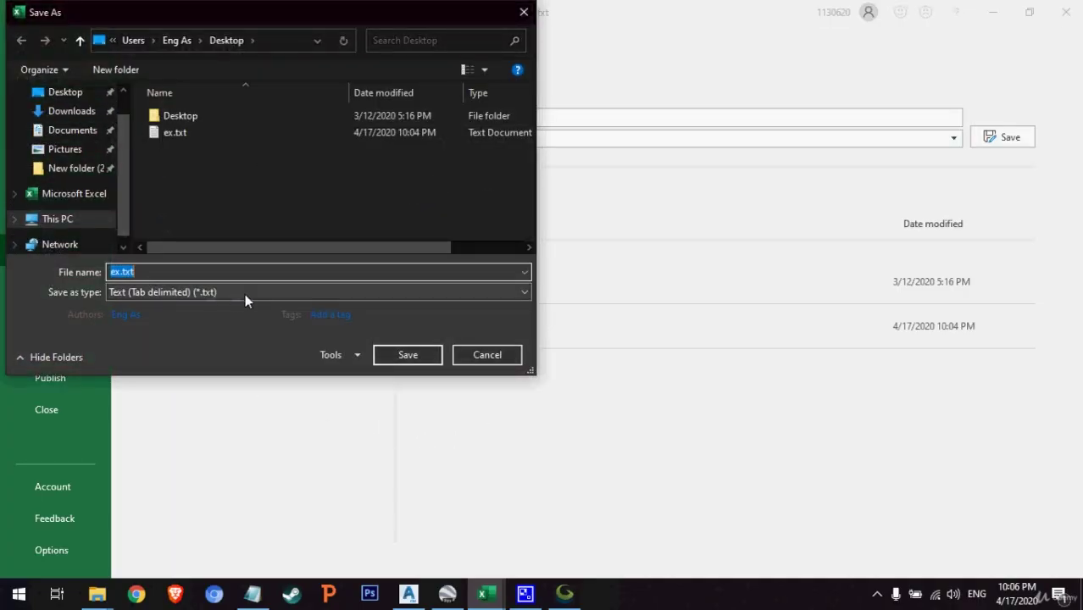
{"action": "left_click", "coordinate": [281, 293]}
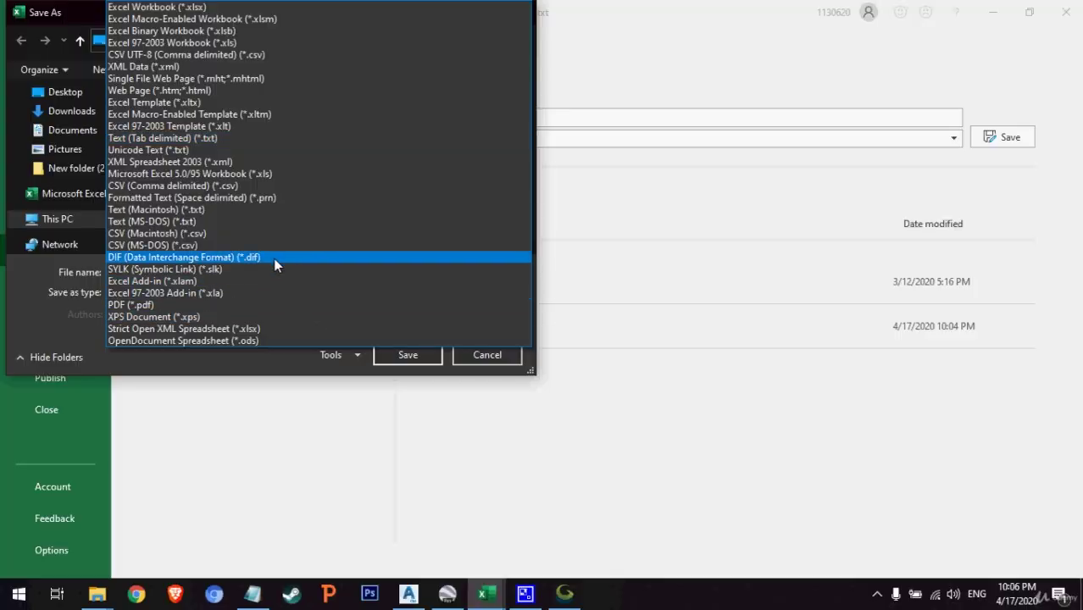
{"action": "left_click", "coordinate": [249, 183]}
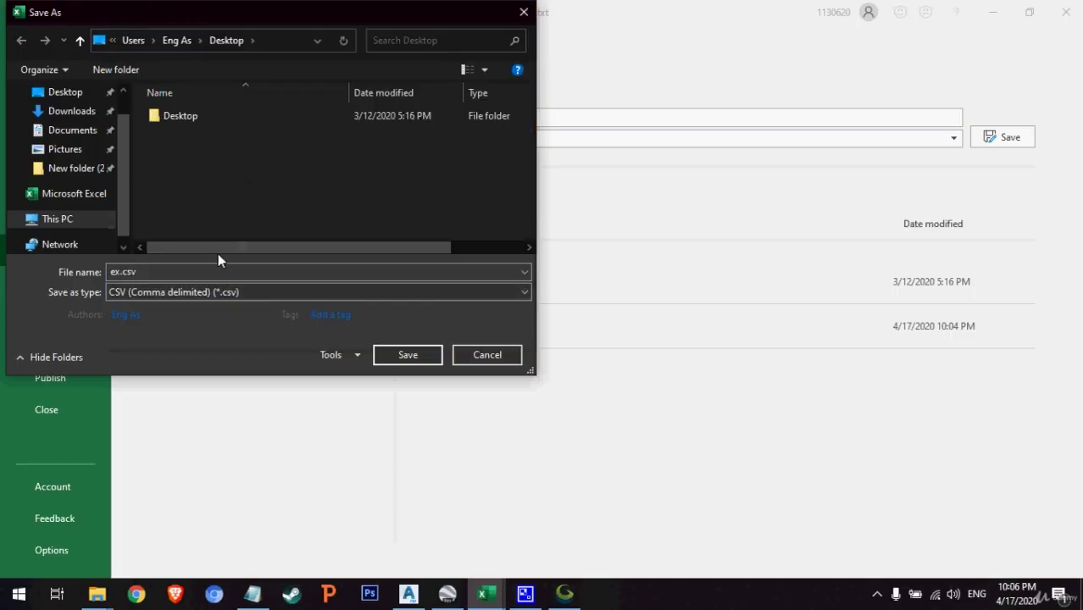
{"action": "left_click", "coordinate": [118, 270]}
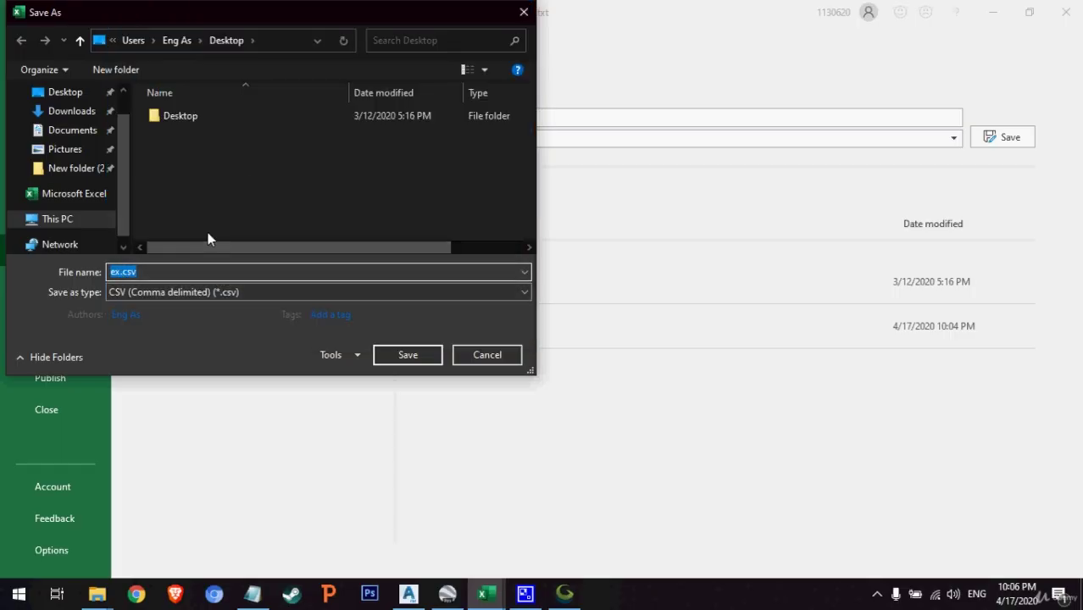
{"action": "key", "text": "Left"}
{"action": "key", "text": "Right"}
{"action": "key", "text": "Right"}
{"action": "type", "text": "x"}
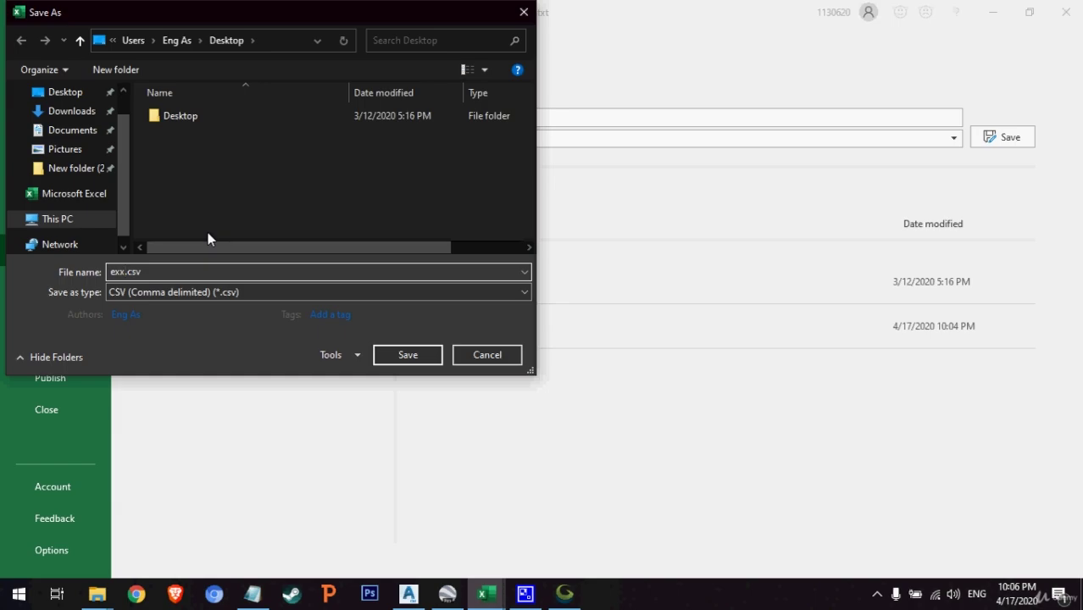
{"action": "key", "text": "Return"}
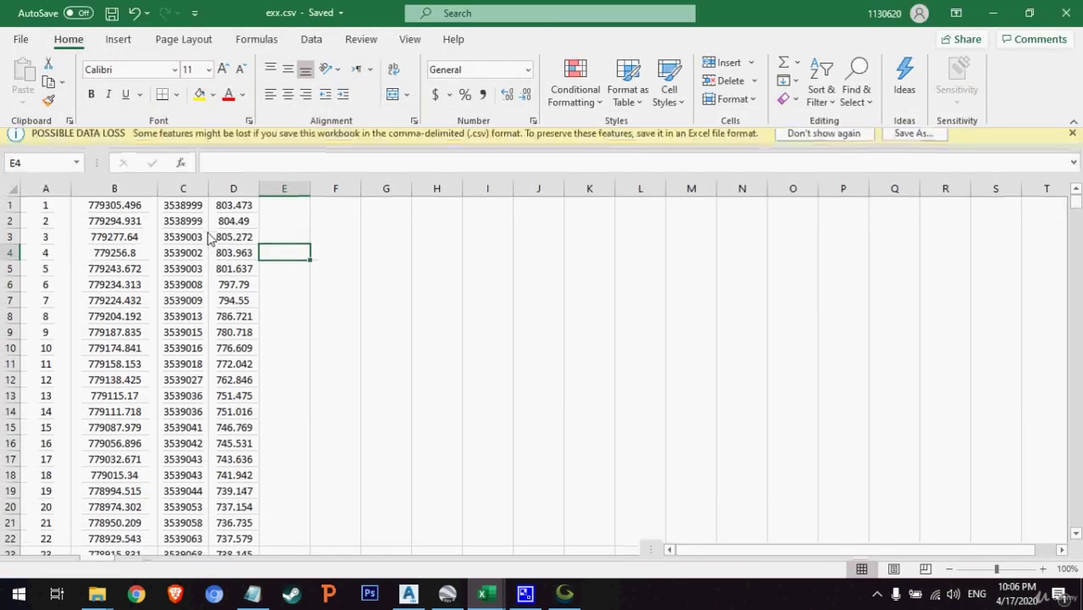
- Close both Excel workbooks, dismiss the Google Earth server message and switch to Civil 3D
{"action": "left_click", "coordinate": [1065, 13]}
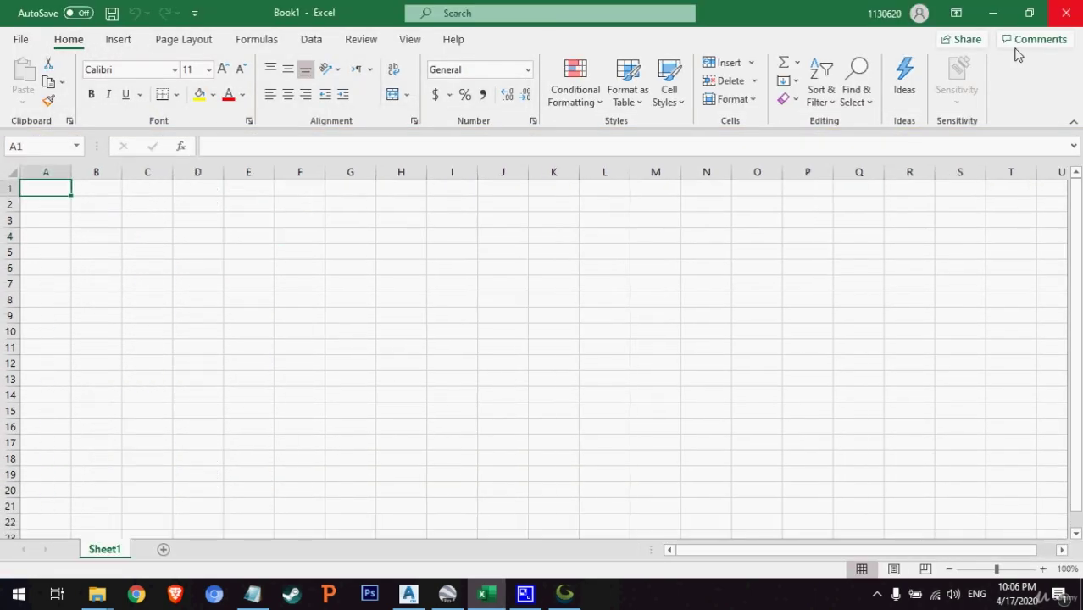
{"action": "left_click", "coordinate": [1065, 12]}
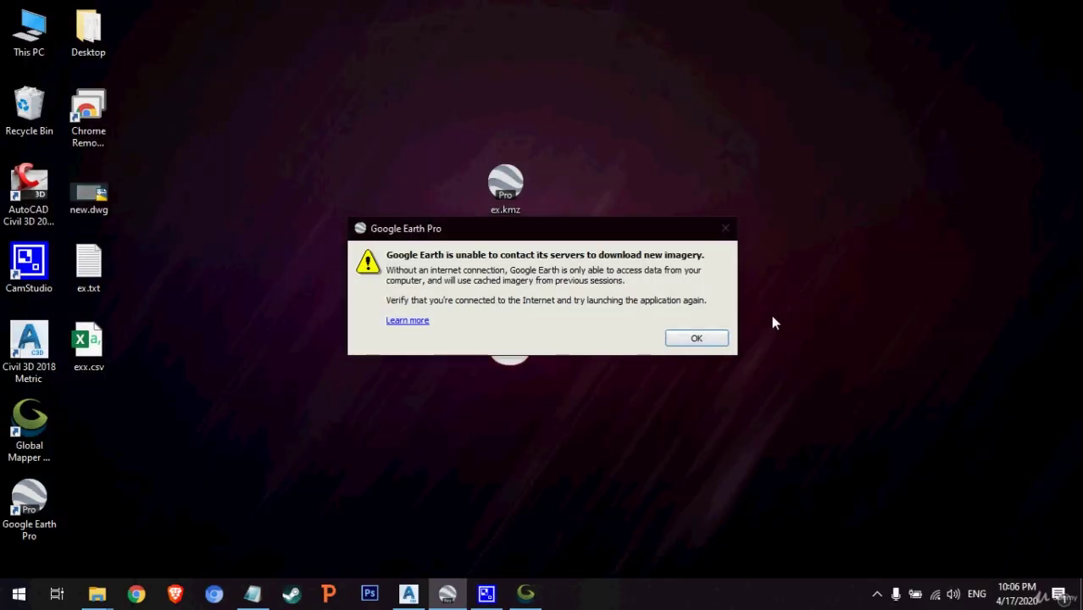
{"action": "left_click", "coordinate": [695, 338]}
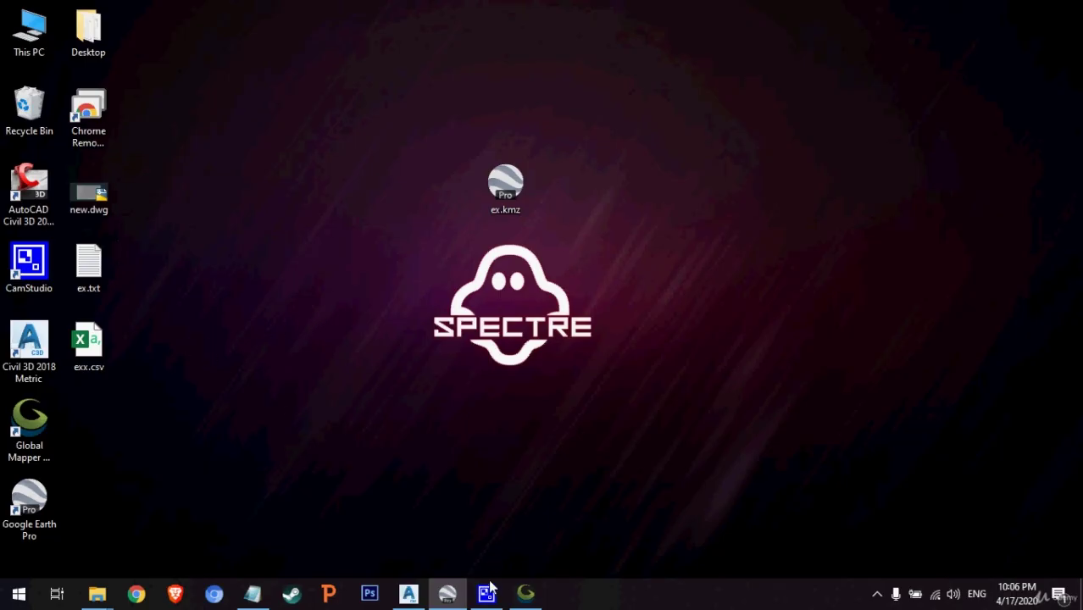
{"action": "left_click", "coordinate": [408, 594]}
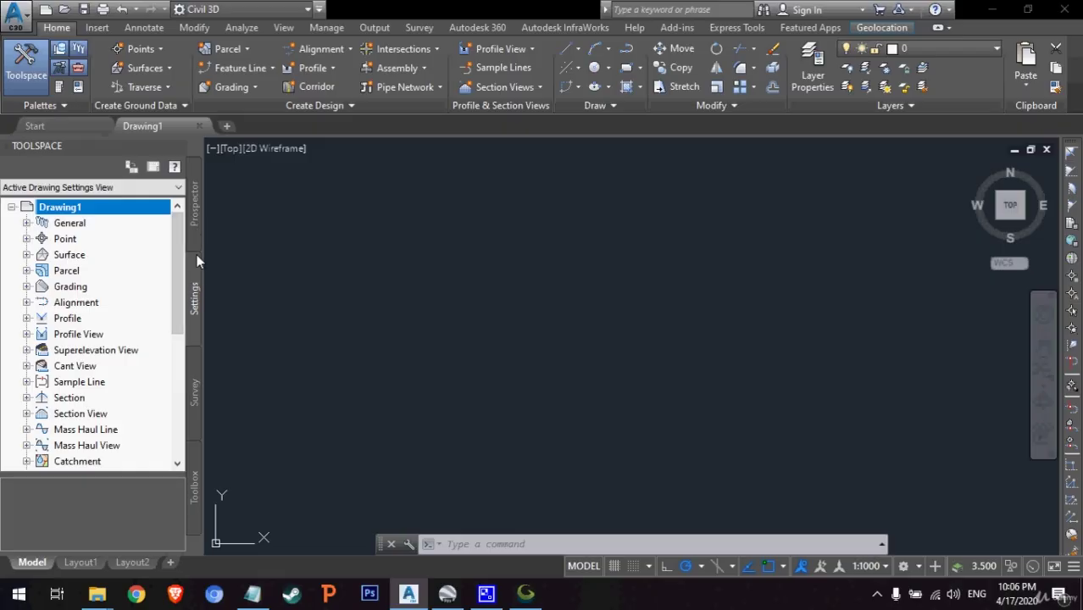
- Start a point import from the drawing's Points collection and add the desktop's exx.csv as the source file
{"action": "left_click", "coordinate": [195, 227]}
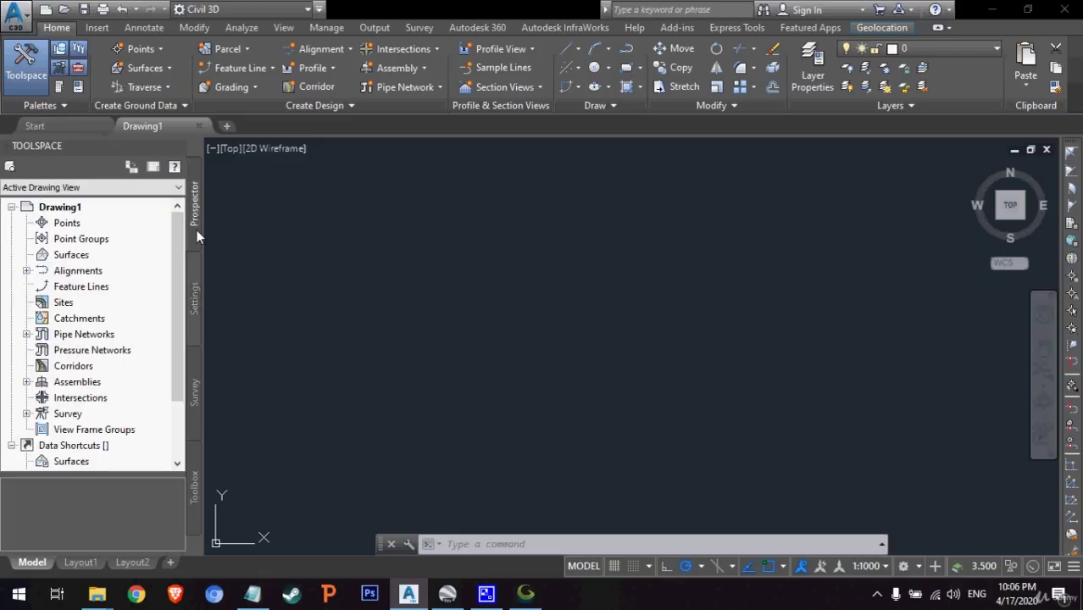
{"action": "right_click", "coordinate": [73, 226]}
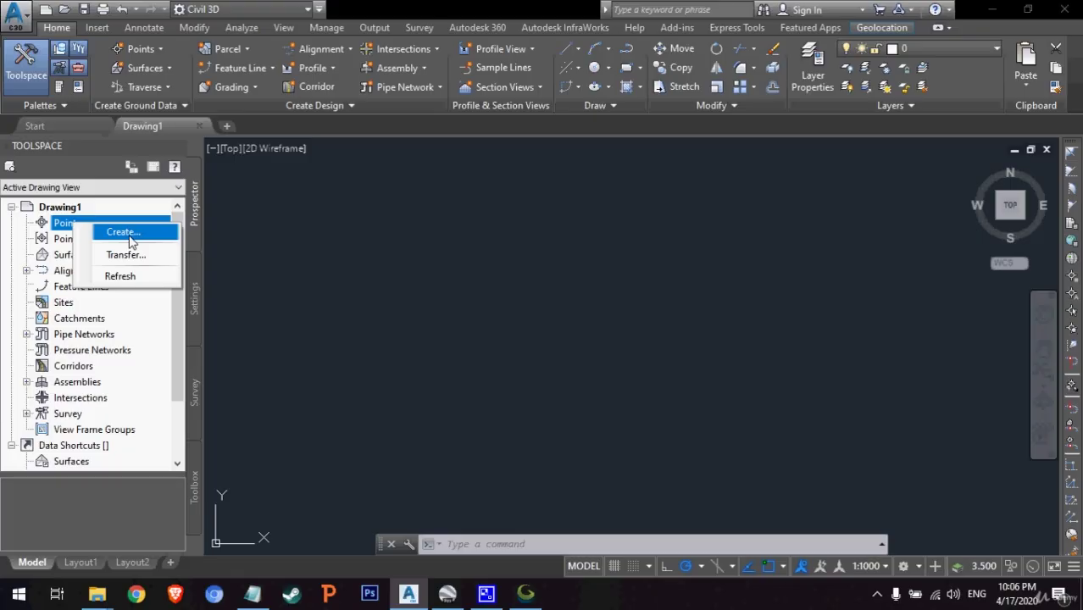
{"action": "left_click", "coordinate": [129, 235]}
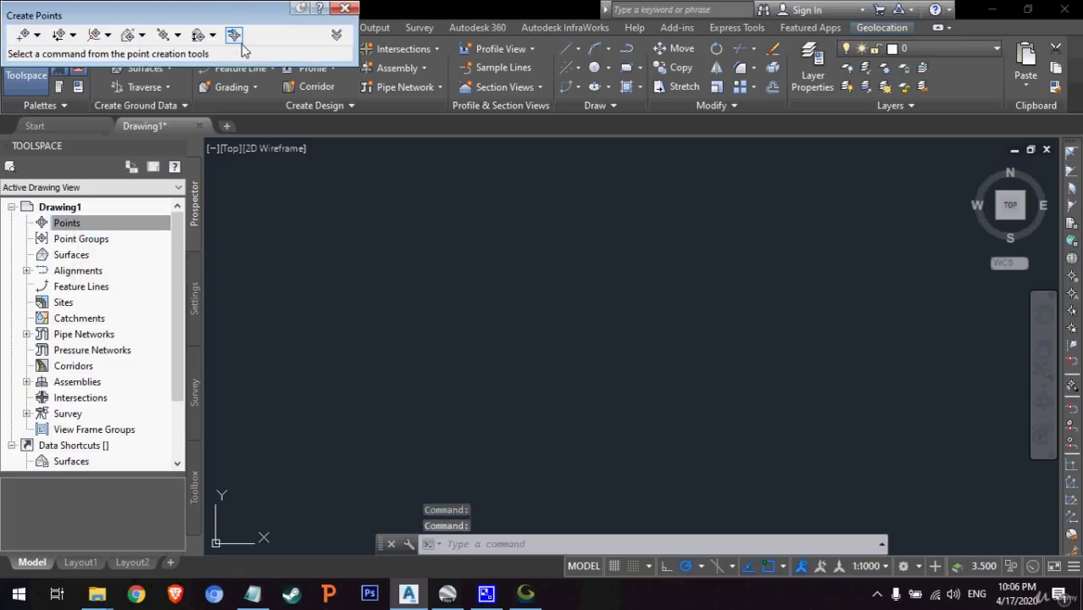
{"action": "left_click", "coordinate": [234, 37]}
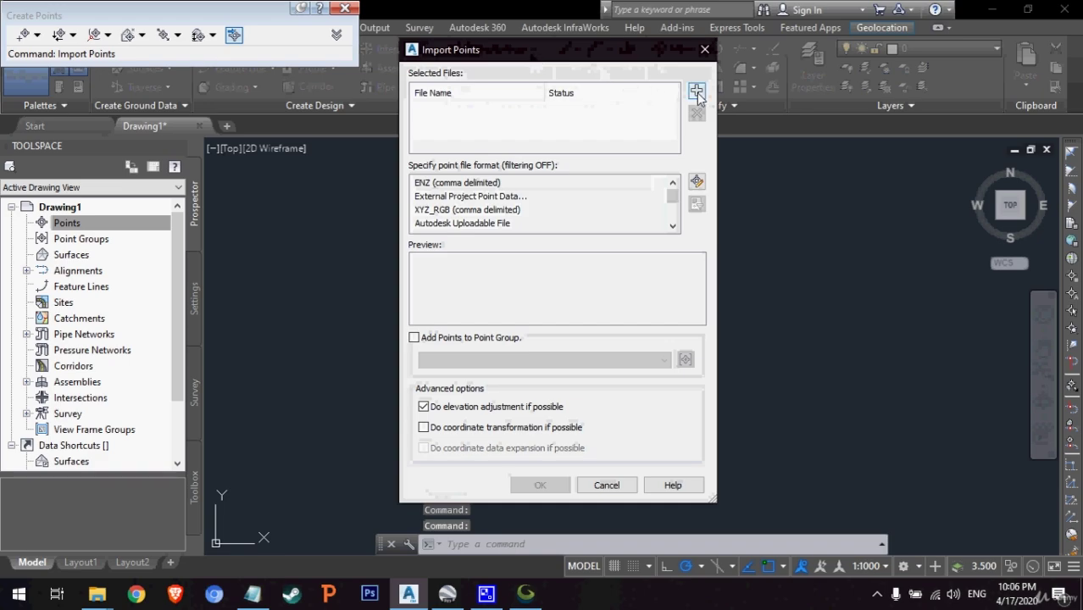
{"action": "left_click", "coordinate": [696, 93]}
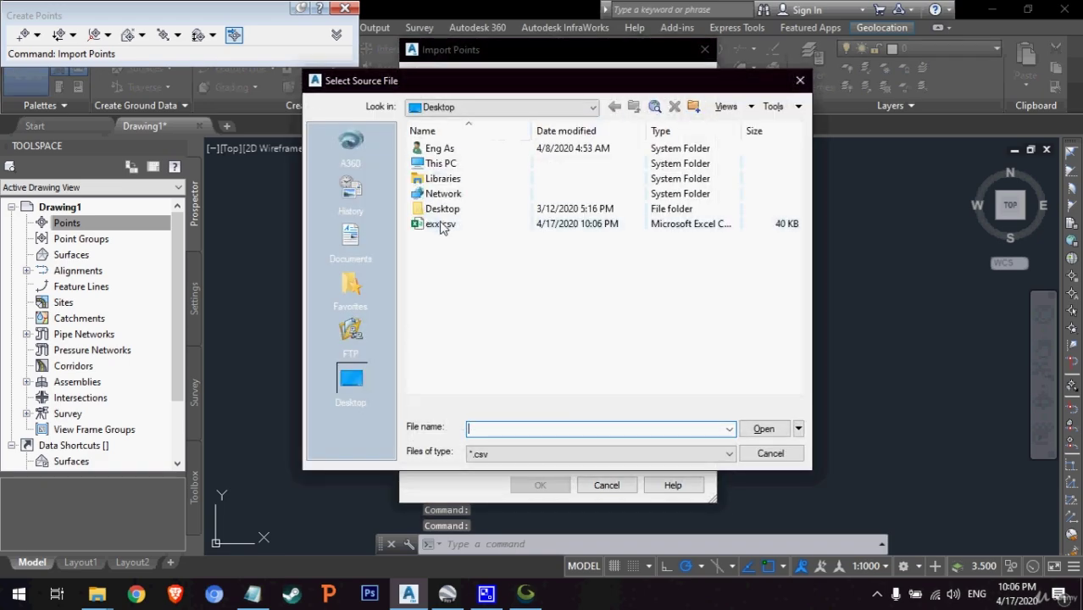
{"action": "left_click", "coordinate": [440, 224]}
{"action": "left_click", "coordinate": [765, 430]}
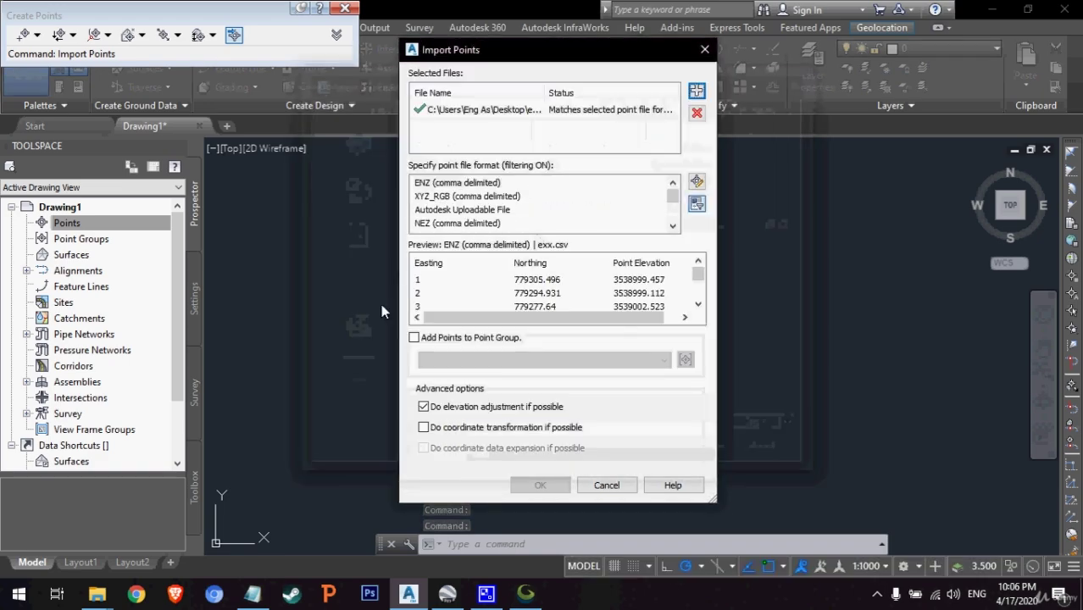
- Note the column order "p e n z" in a new Notepad document and minimise it
{"action": "right_click", "coordinate": [262, 596]}
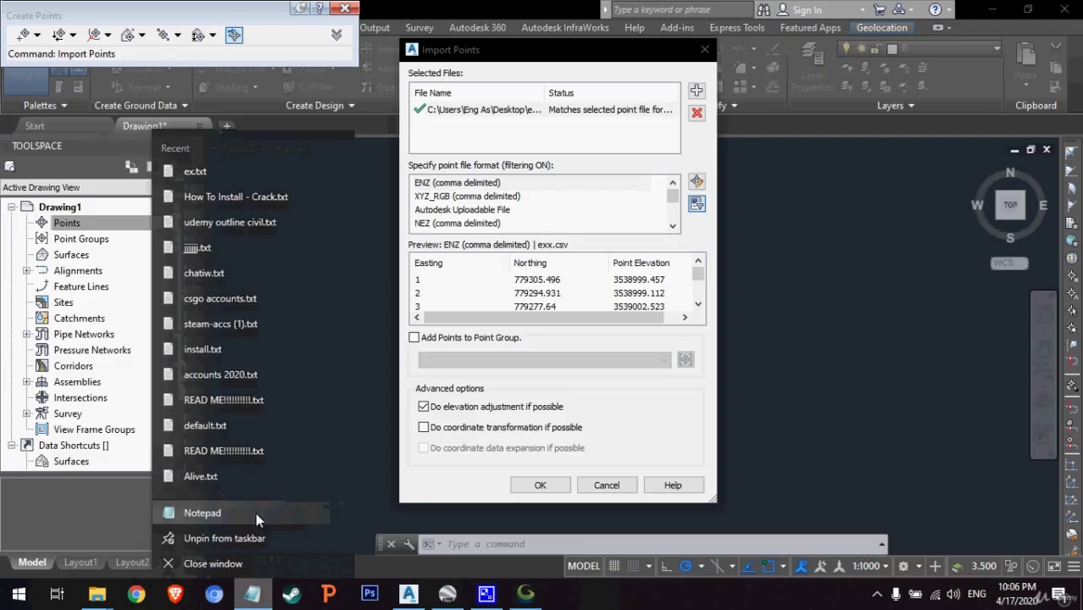
{"action": "left_click", "coordinate": [249, 501]}
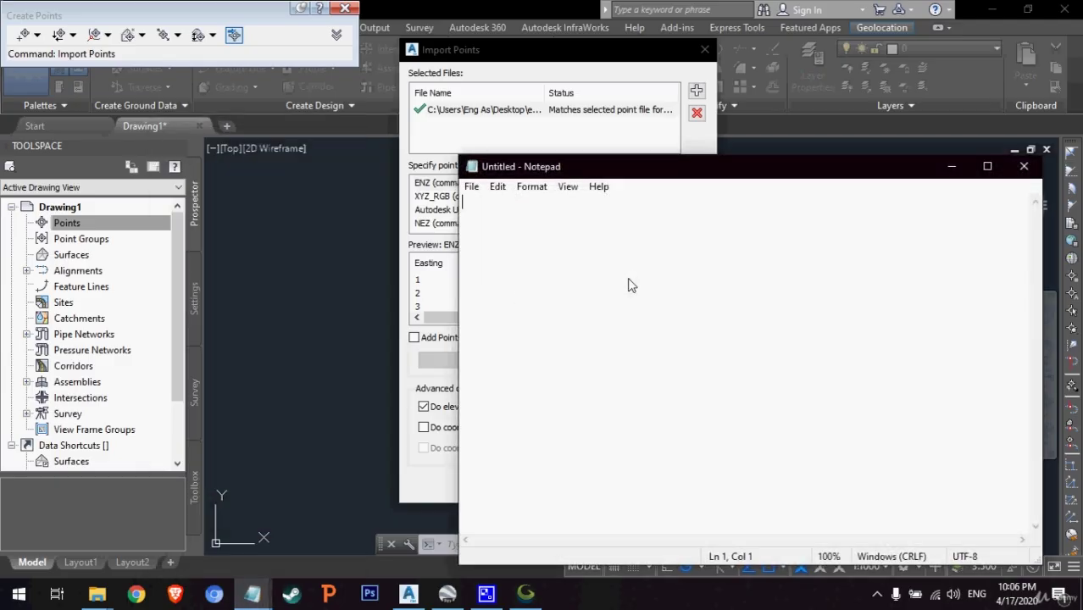
{"action": "type", "text": "P"}
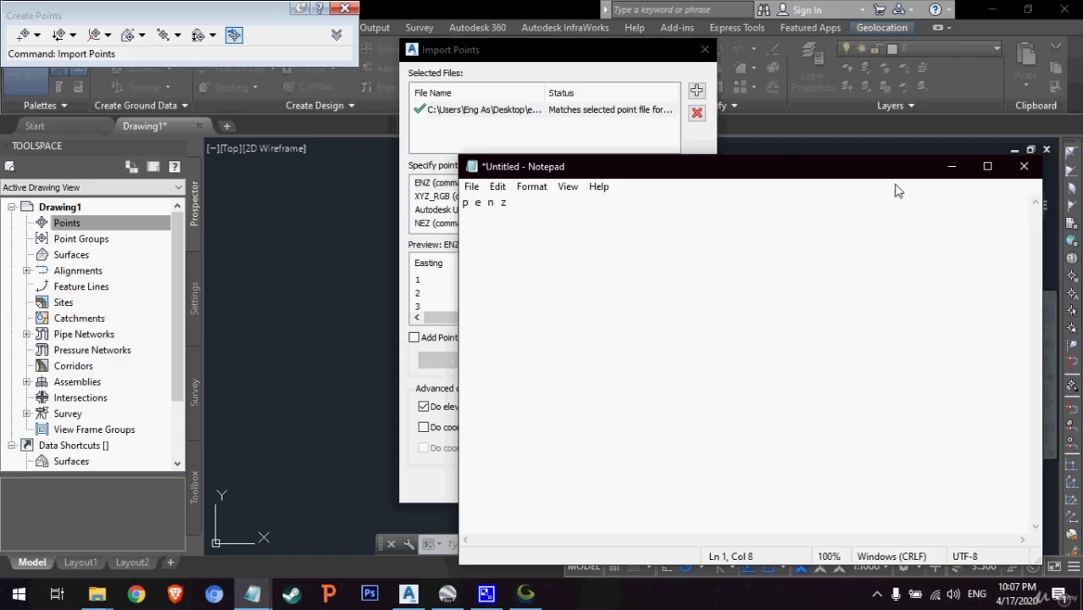
{"action": "left_click", "coordinate": [950, 167]}
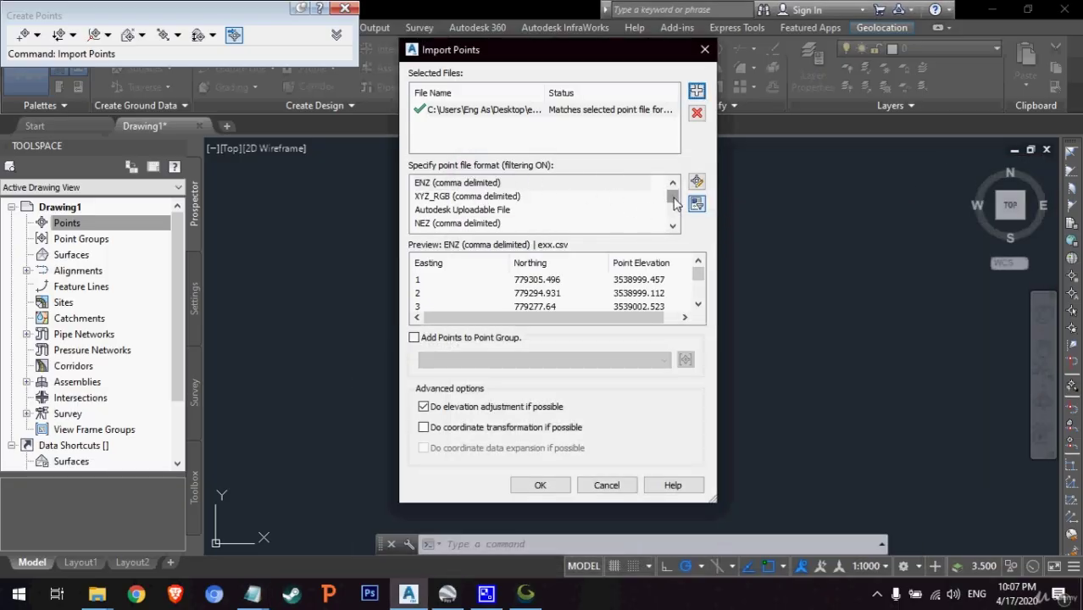
- Import the points in PENZ (comma delimited) format, adding them to a new point group named Ex
{"action": "left_click_drag", "start_coordinate": [675, 202], "coordinate": [675, 212]}
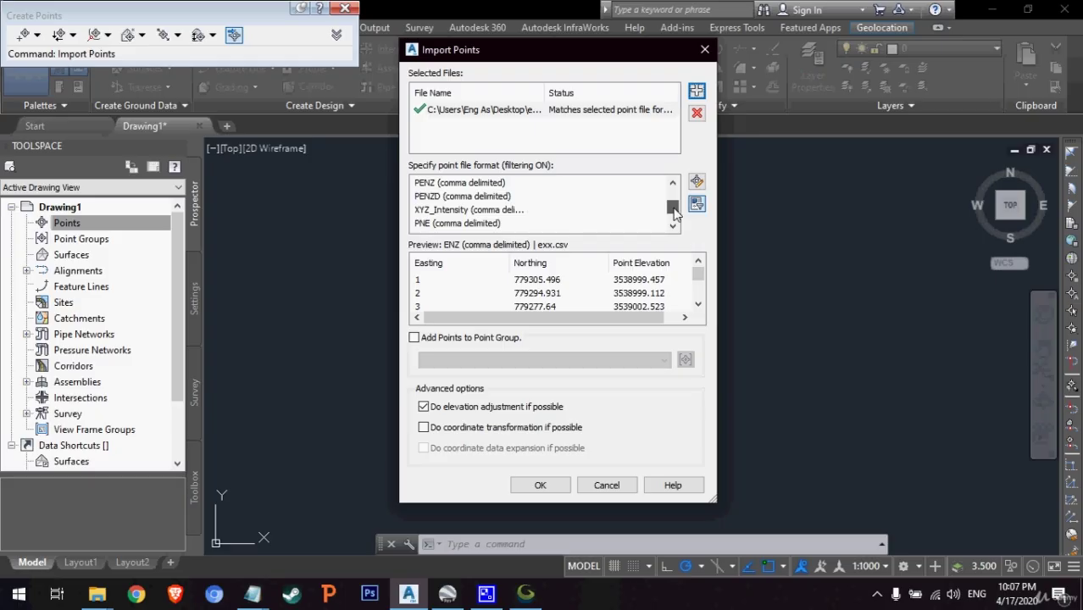
{"action": "left_click", "coordinate": [459, 185]}
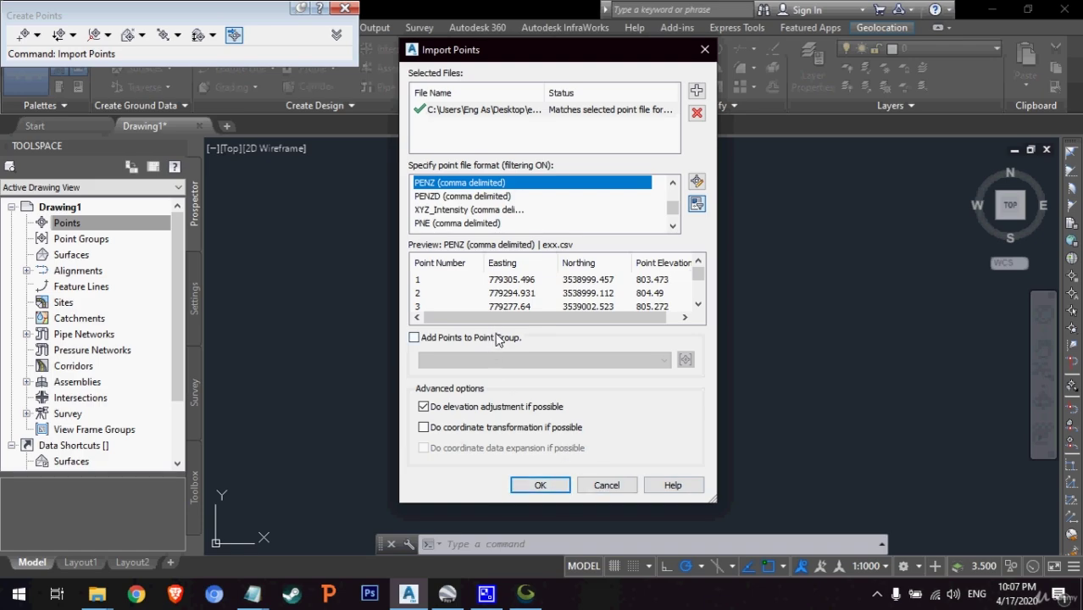
{"action": "left_click", "coordinate": [496, 337]}
{"action": "left_click", "coordinate": [684, 359]}
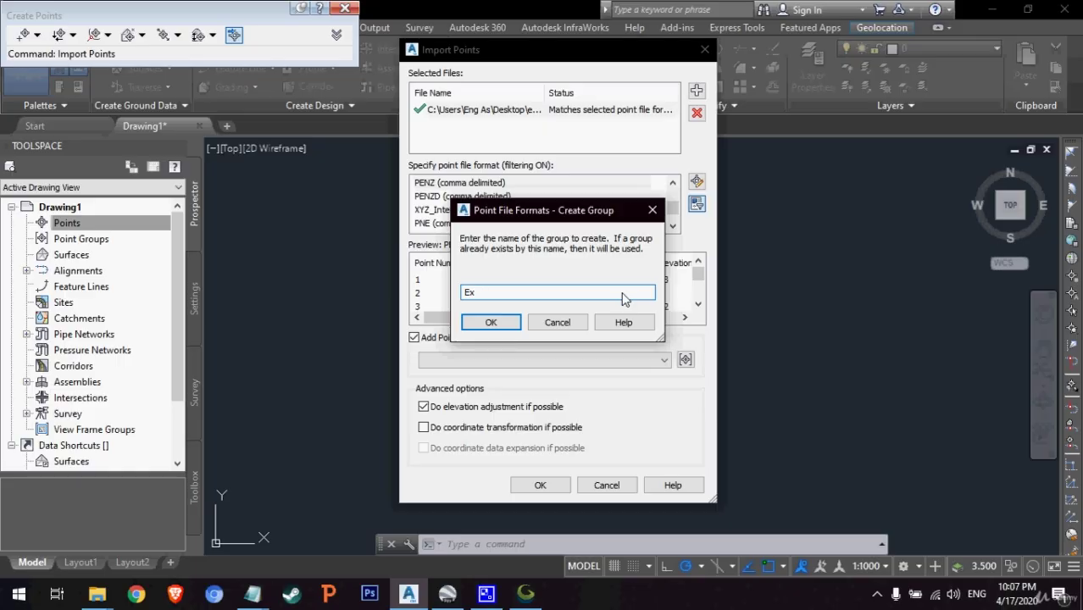
{"action": "left_click", "coordinate": [490, 322]}
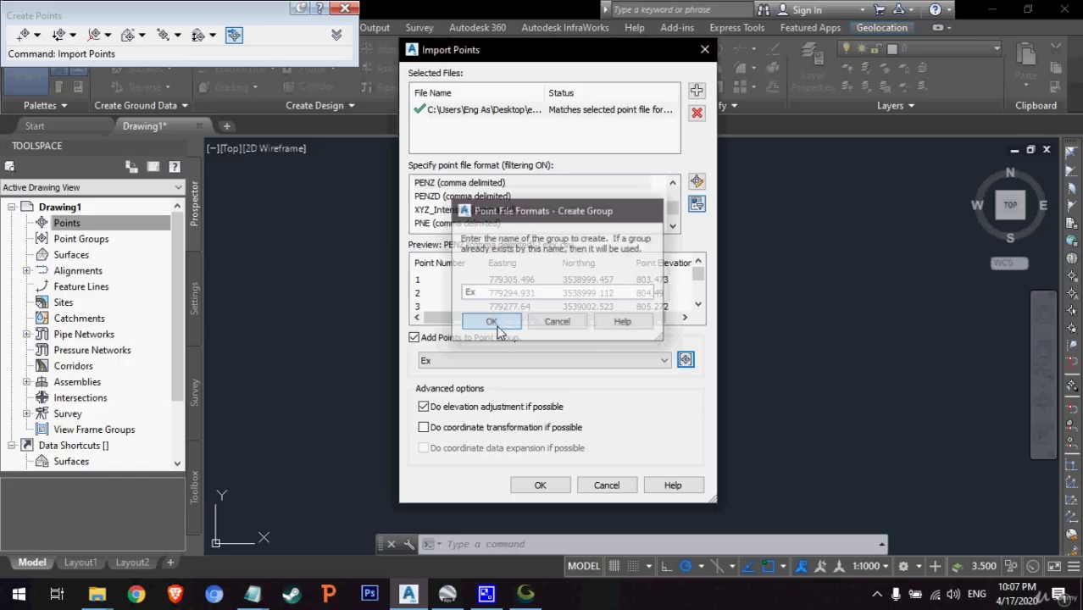
{"action": "left_click", "coordinate": [541, 486]}
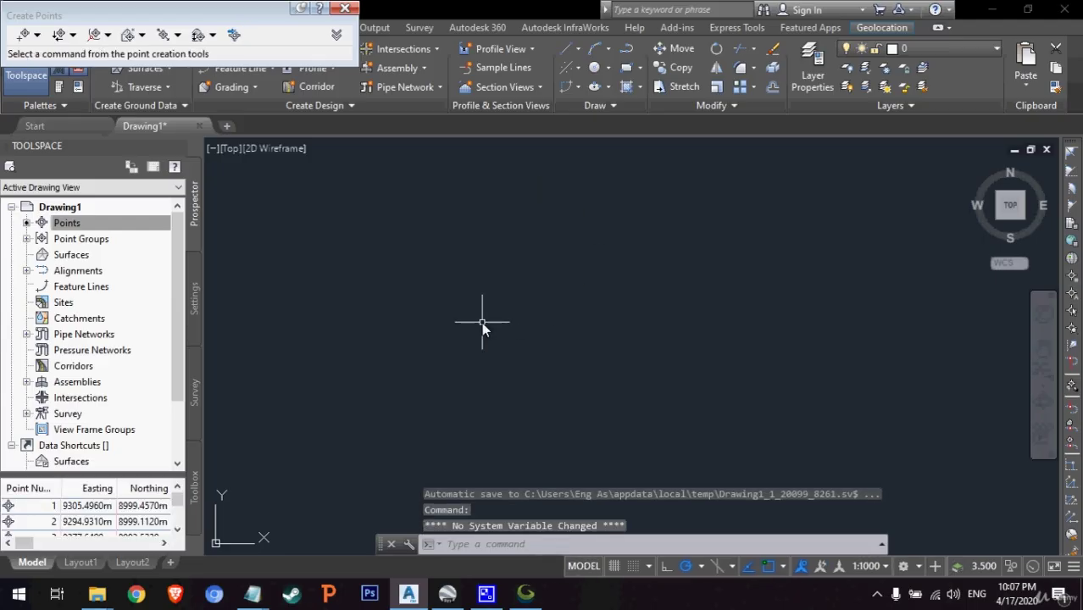
- Zoom to the drawing extents and centre the imported points in view to examine their layout
{"action": "type", "text": "z"}
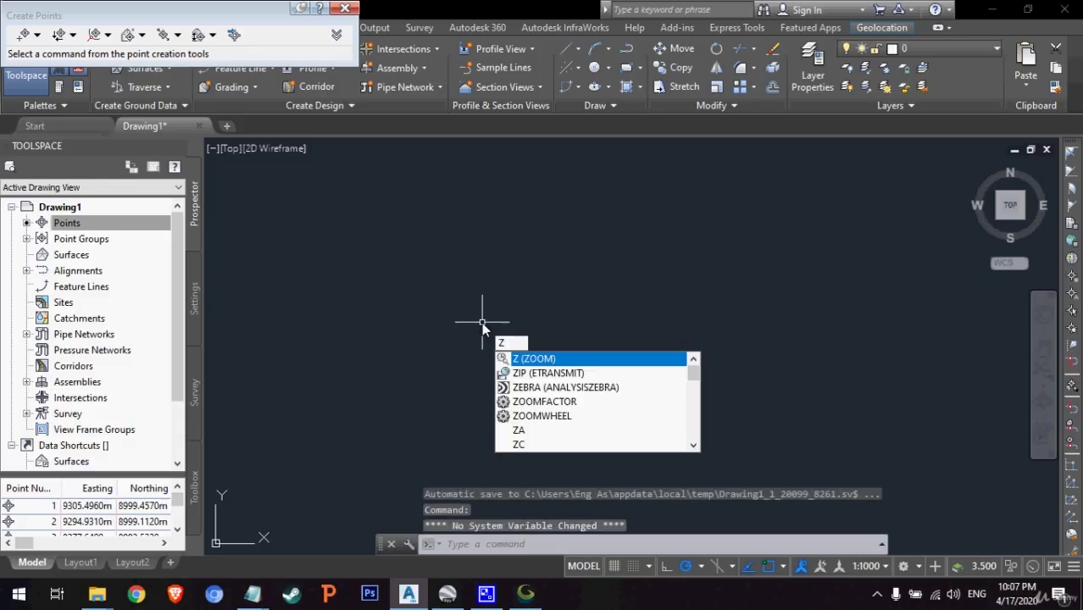
{"action": "key", "text": "Return"}
{"action": "type", "text": "e"}
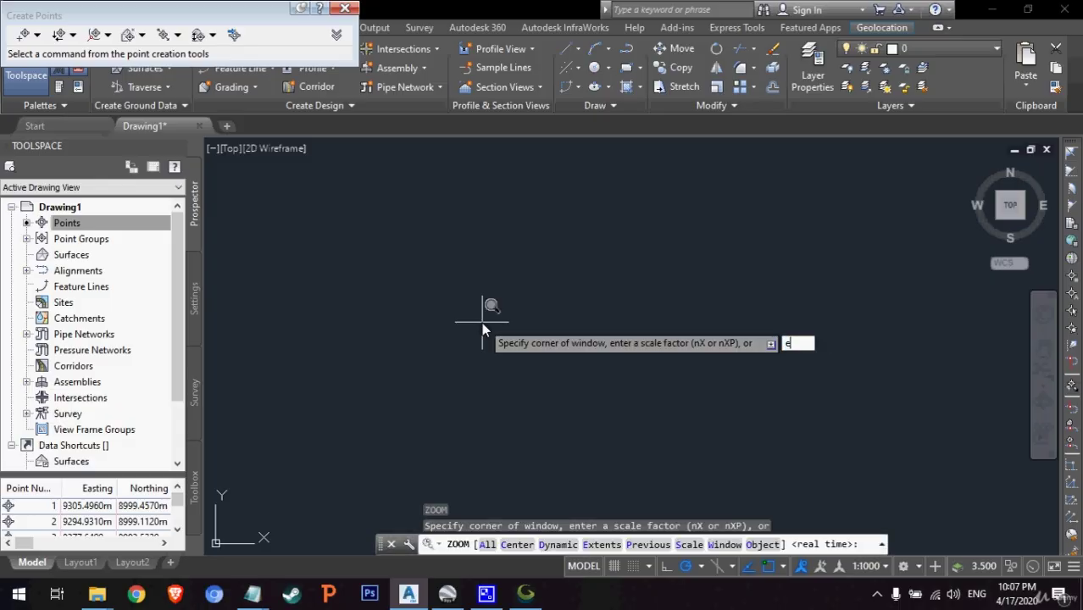
{"action": "key", "text": "Return"}
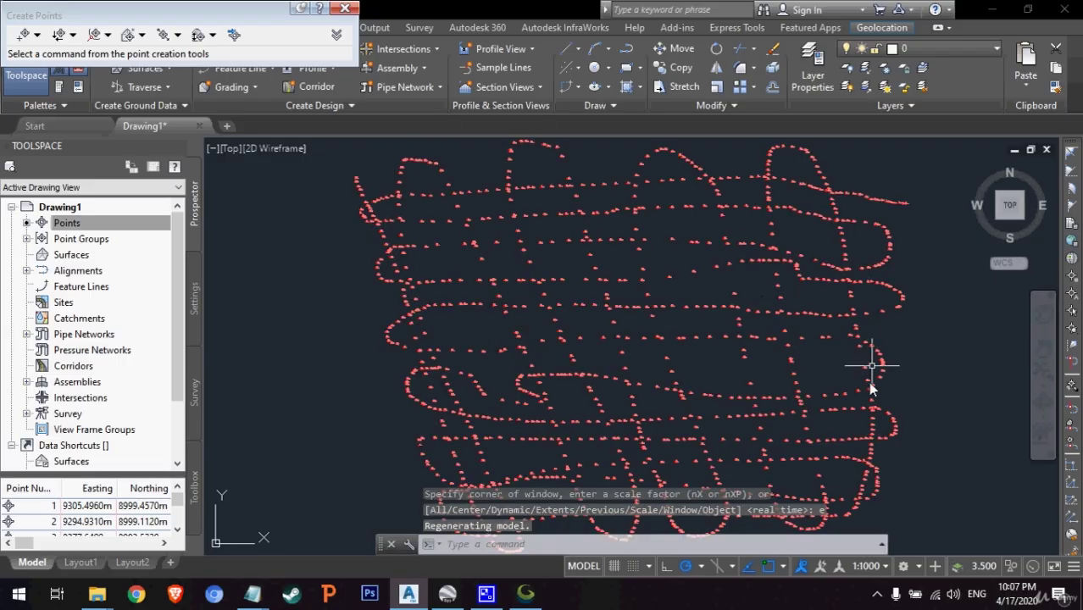
{"action": "left_click", "coordinate": [1044, 347]}
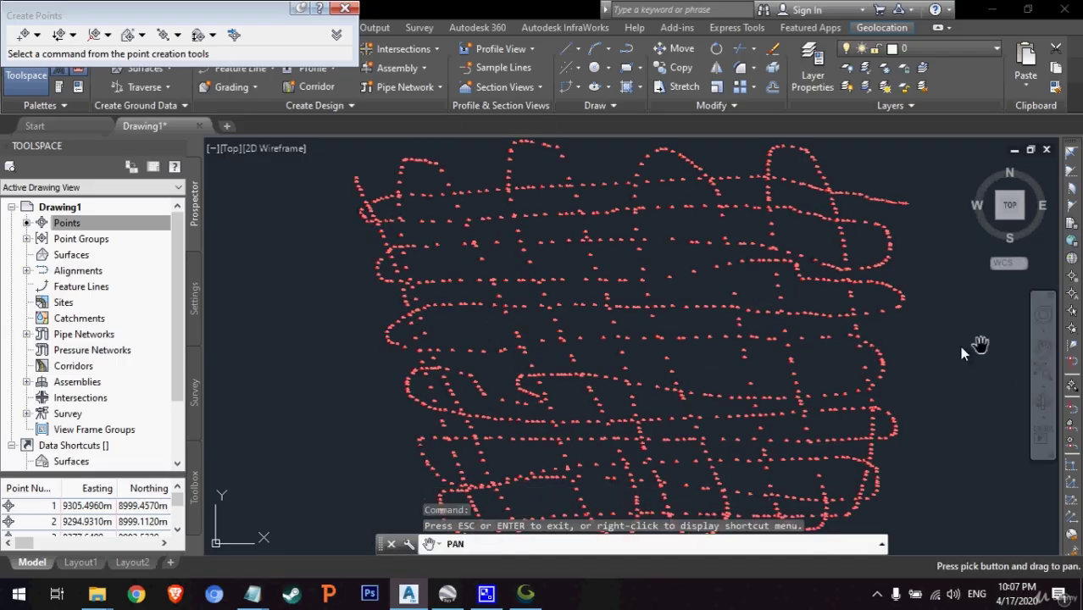
{"action": "mouse_move", "coordinate": [813, 347]}
{"action": "left_mouse_down"}
{"action": "mouse_move", "coordinate": [757, 298]}
{"action": "mouse_move", "coordinate": [787, 337]}
{"action": "left_mouse_up"}
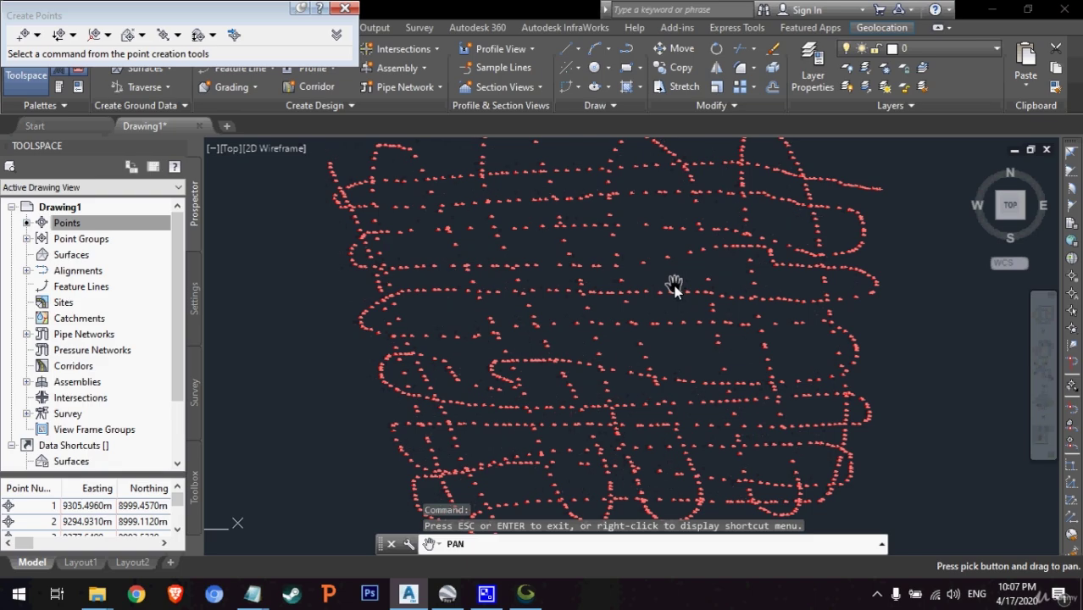
{"action": "scroll", "coordinate": [636, 281], "scroll_direction": "down", "scroll_amount": 2}
{"action": "left_click_drag", "start_coordinate": [636, 281], "coordinate": [597, 293]}
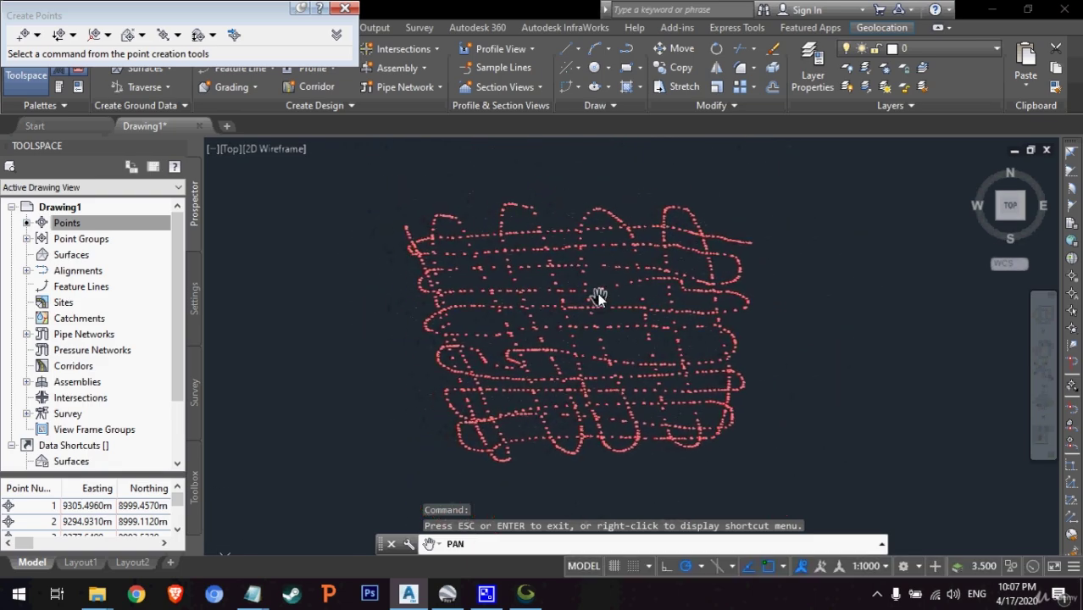
{"action": "right_click", "coordinate": [405, 185]}
{"action": "left_click", "coordinate": [420, 196]}
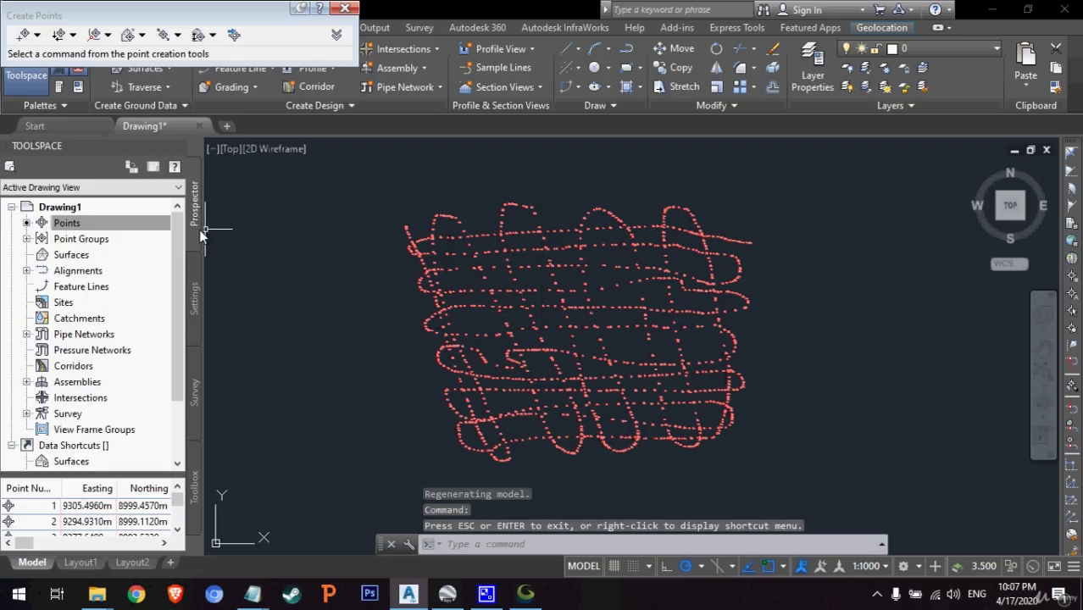
- Close the Create Points toolbar and start a new TIN surface named Ex Surface
{"action": "left_click", "coordinate": [126, 226]}
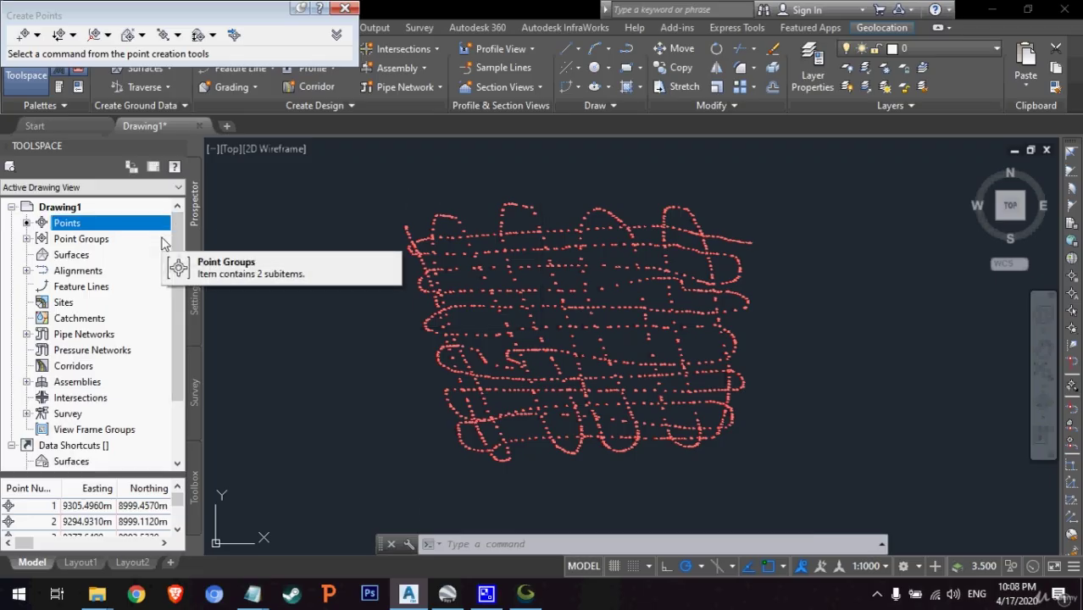
{"action": "left_click", "coordinate": [84, 257]}
{"action": "right_click", "coordinate": [90, 257]}
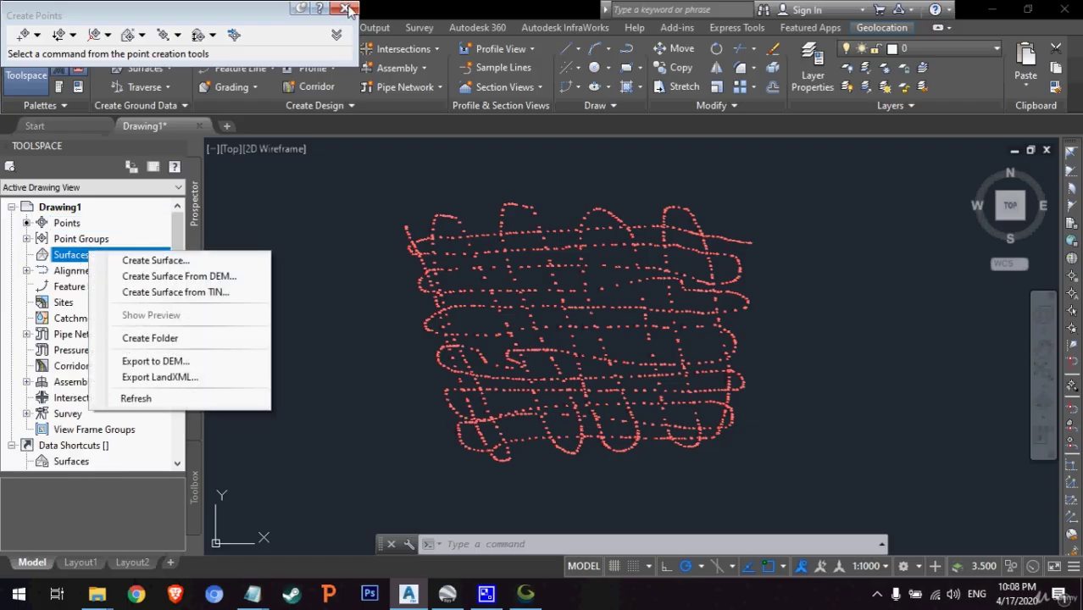
{"action": "left_click", "coordinate": [345, 9]}
{"action": "right_click", "coordinate": [108, 259]}
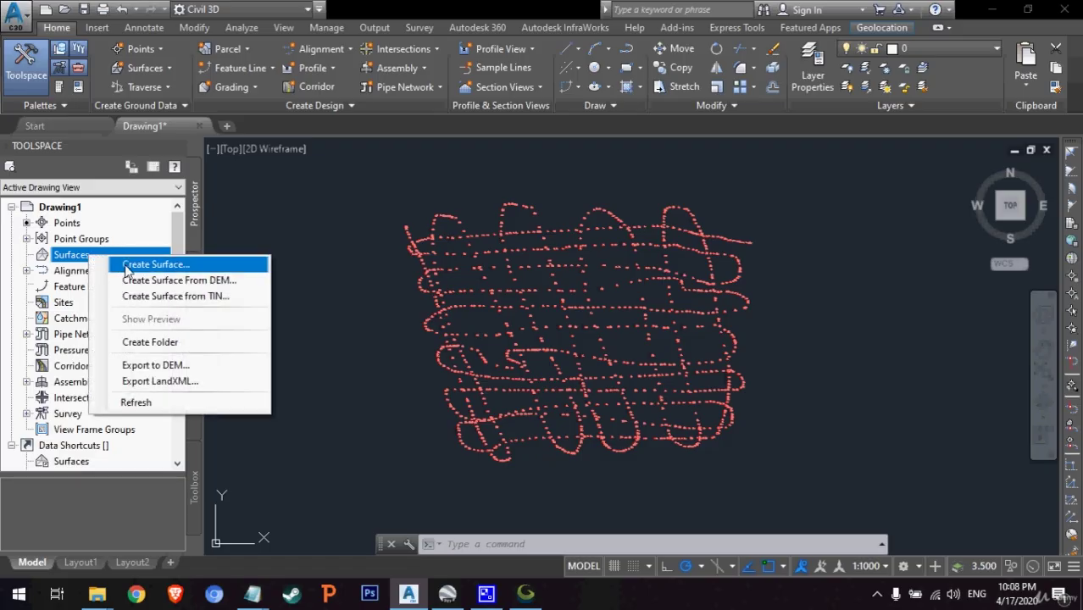
{"action": "left_click", "coordinate": [127, 266]}
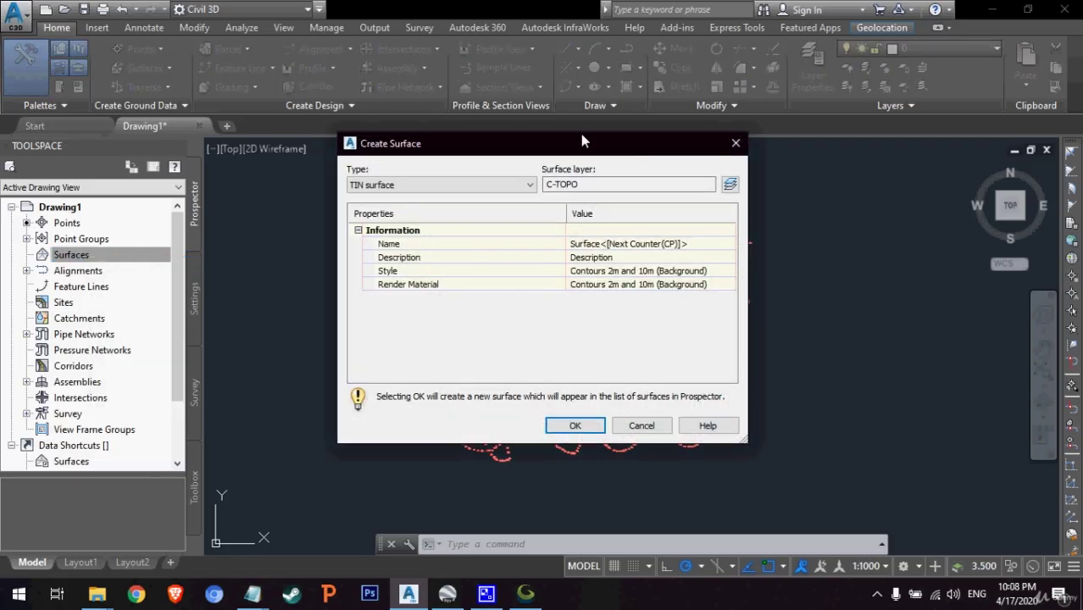
{"action": "left_click", "coordinate": [615, 246]}
{"action": "type", "text": "E"}
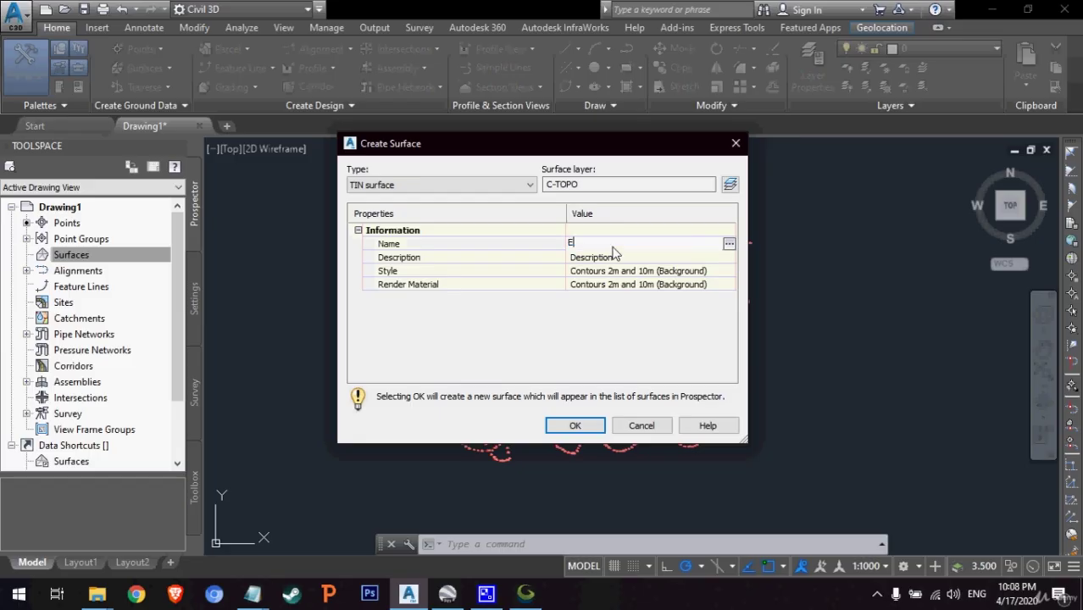
{"action": "type", "text": "x Surface"}
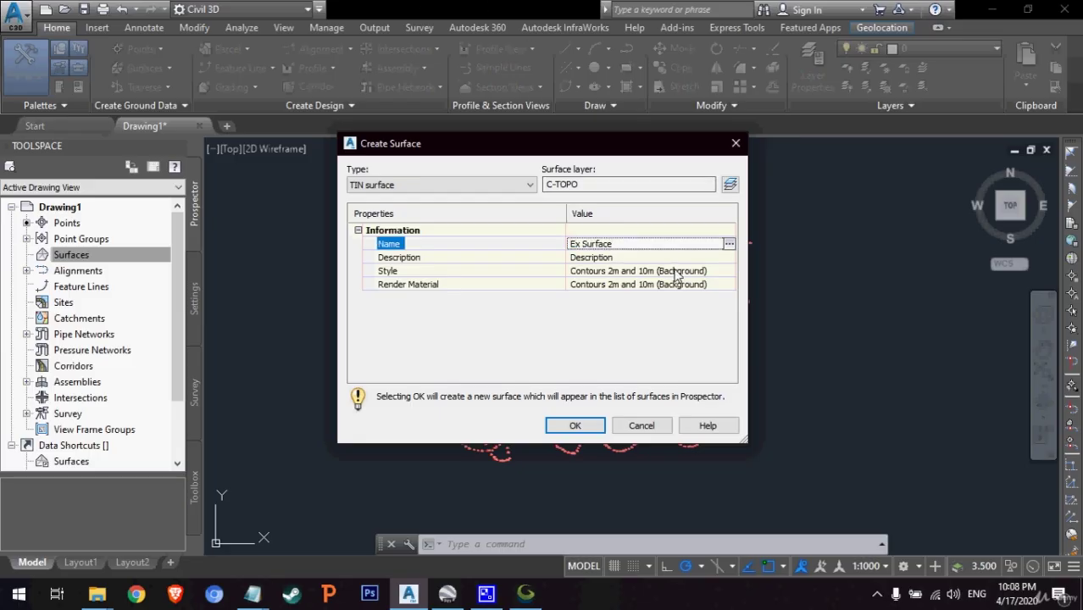
{"action": "key", "text": "Return"}
- Set the new surface's style to Contours 1m and 5m (Design) and create the surface
{"action": "left_click", "coordinate": [708, 275]}
{"action": "left_click", "coordinate": [730, 271]}
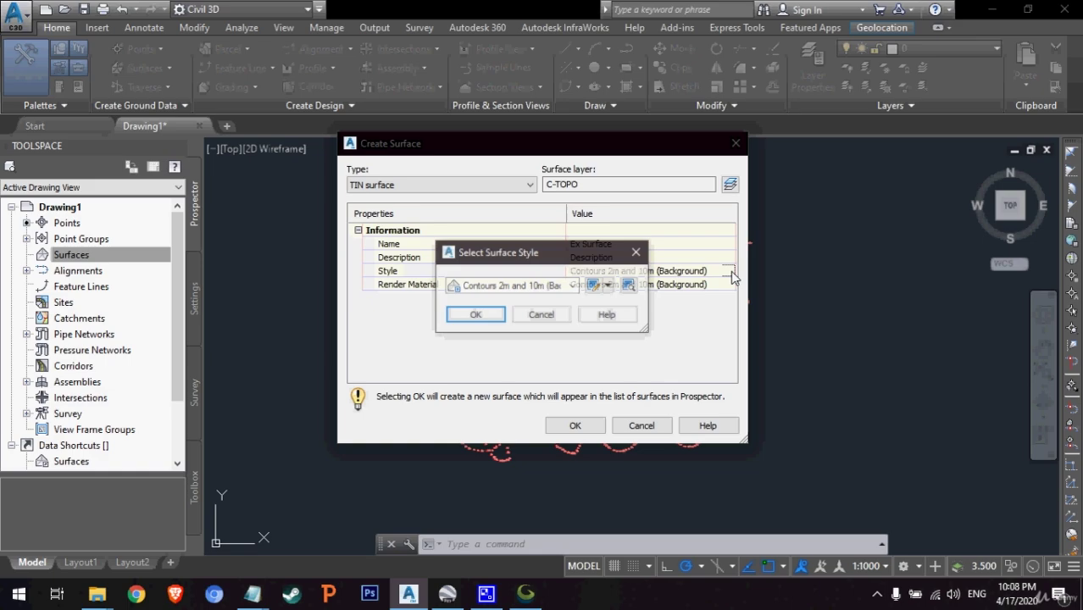
{"action": "left_click", "coordinate": [576, 285]}
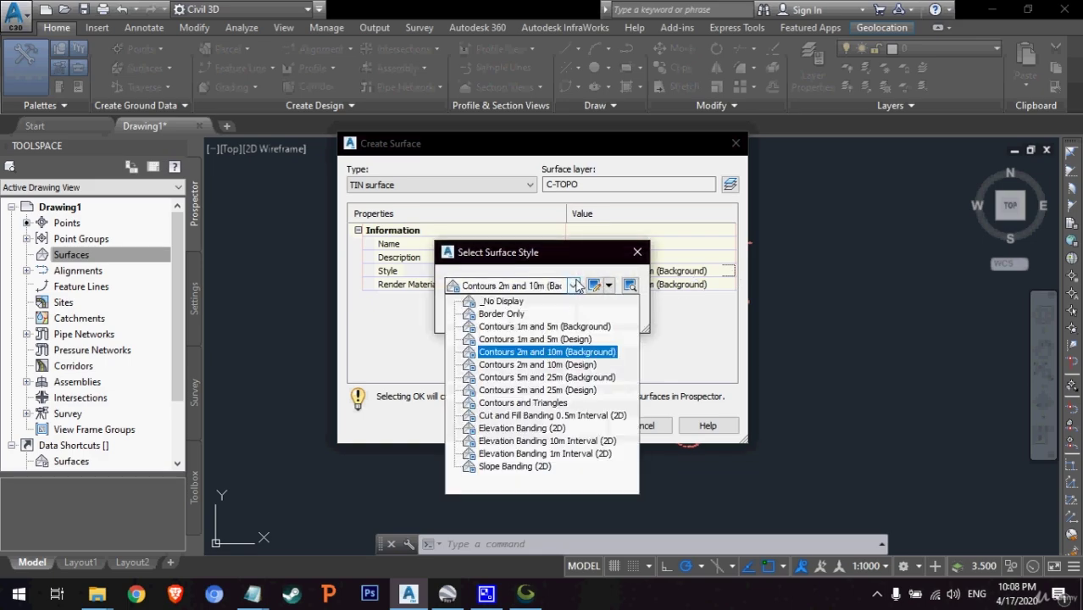
{"action": "left_click", "coordinate": [574, 341]}
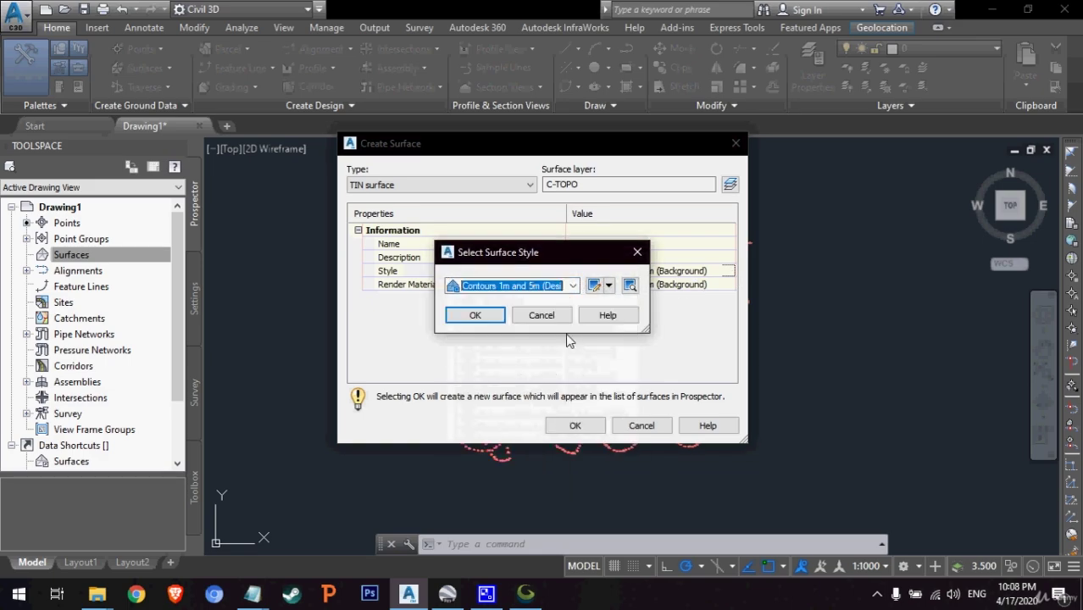
{"action": "left_click", "coordinate": [476, 313]}
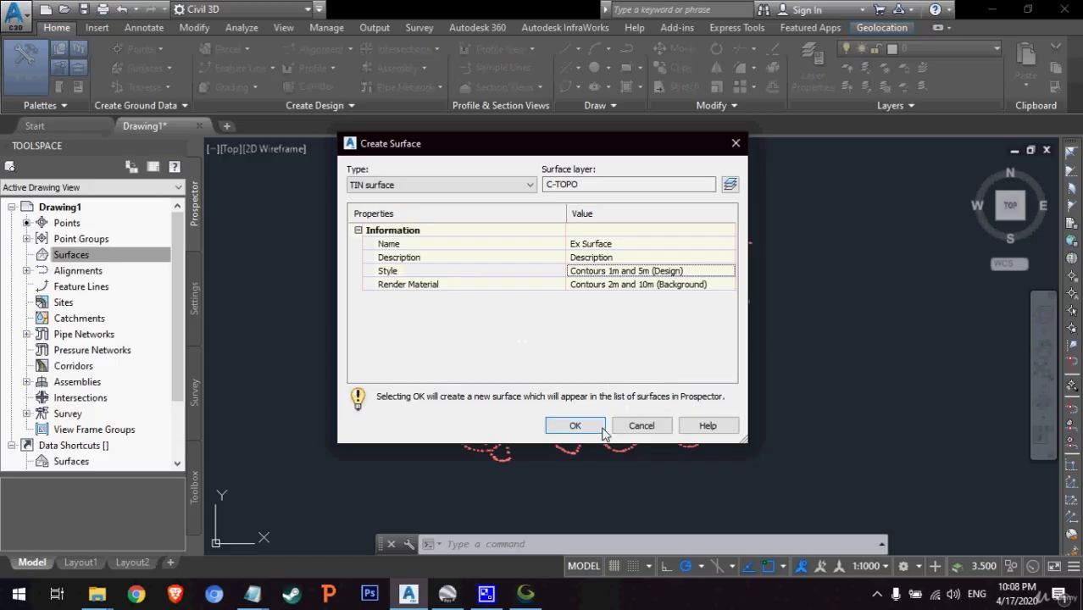
{"action": "left_click", "coordinate": [575, 426]}
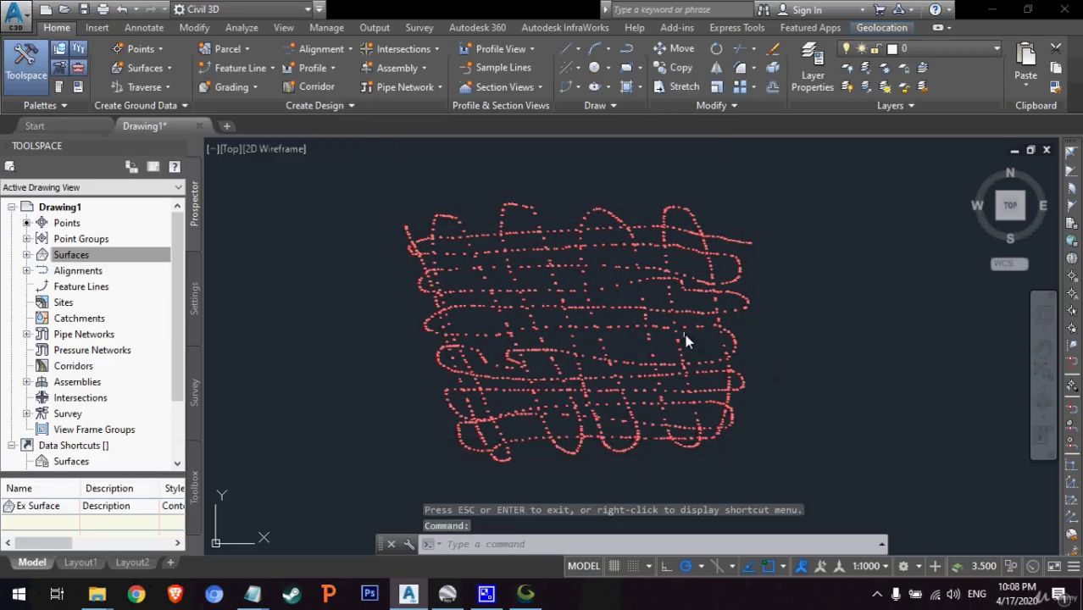
- Add the _All Points point group to the definition of Ex Surface and apply it
{"action": "left_click", "coordinate": [168, 254]}
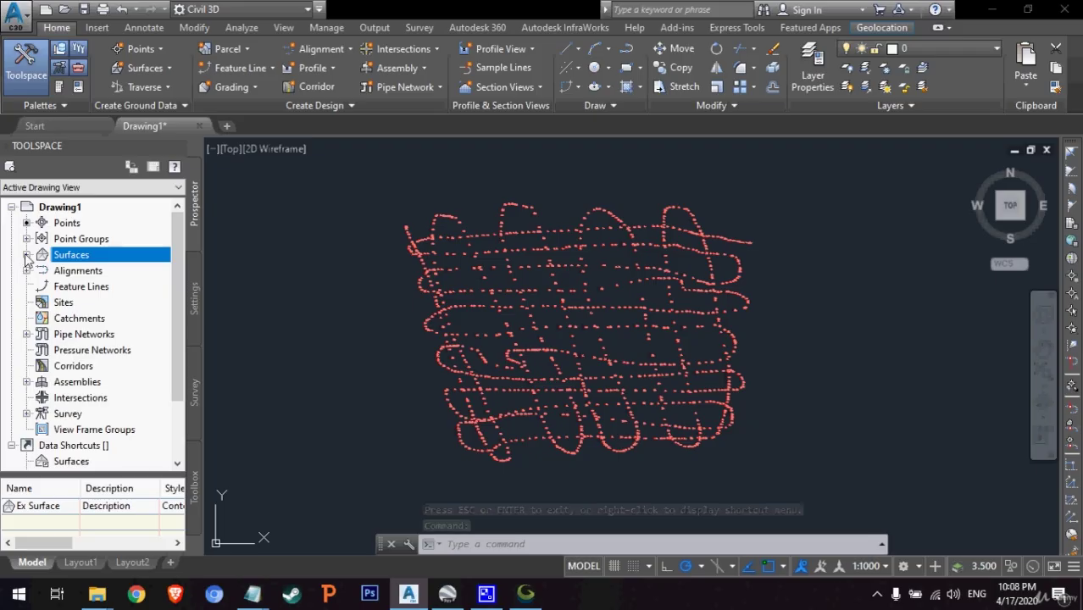
{"action": "left_click", "coordinate": [26, 255]}
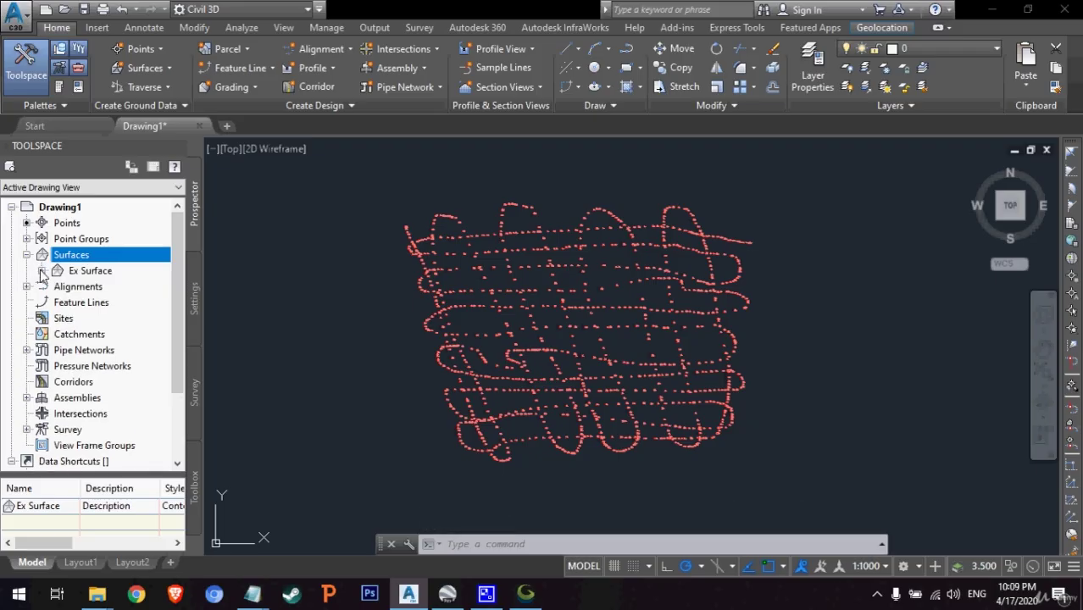
{"action": "left_click", "coordinate": [42, 270]}
{"action": "left_click", "coordinate": [57, 318]}
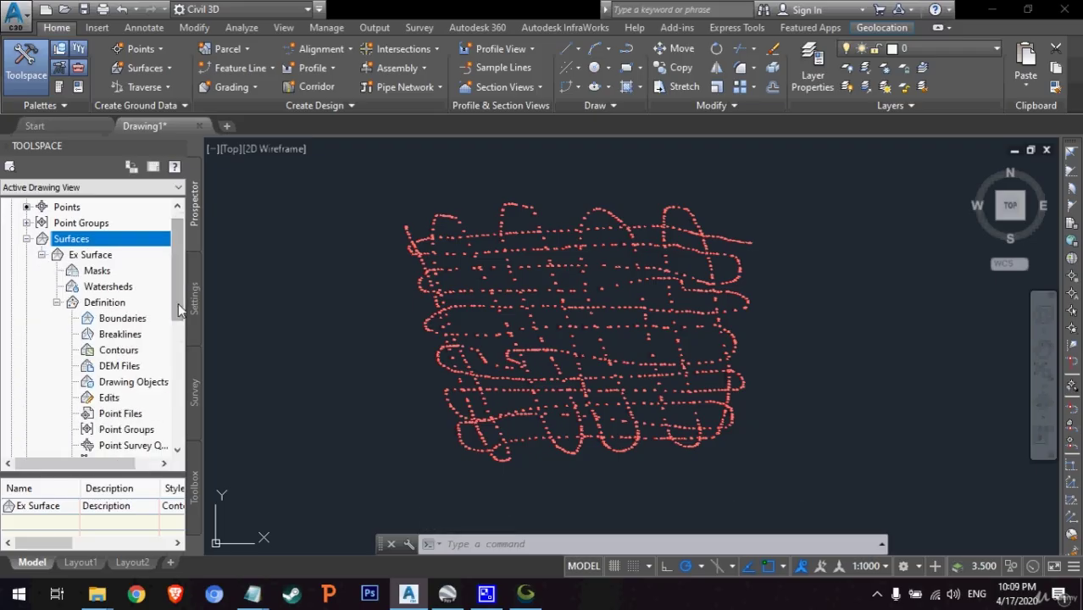
{"action": "scroll", "coordinate": [178, 314], "scroll_direction": "down", "scroll_amount": 1}
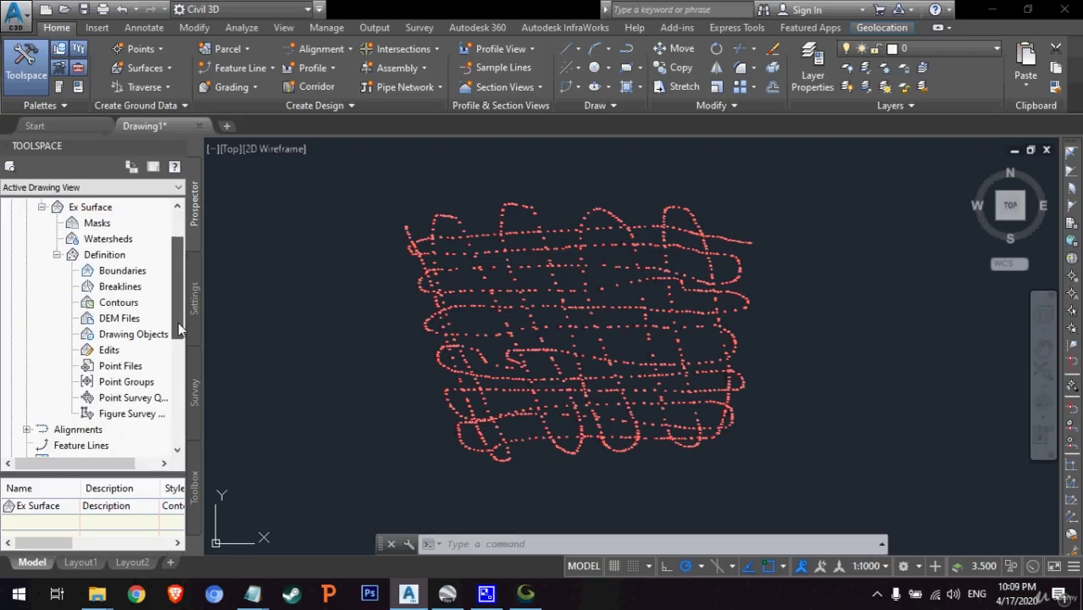
{"action": "right_click", "coordinate": [147, 384]}
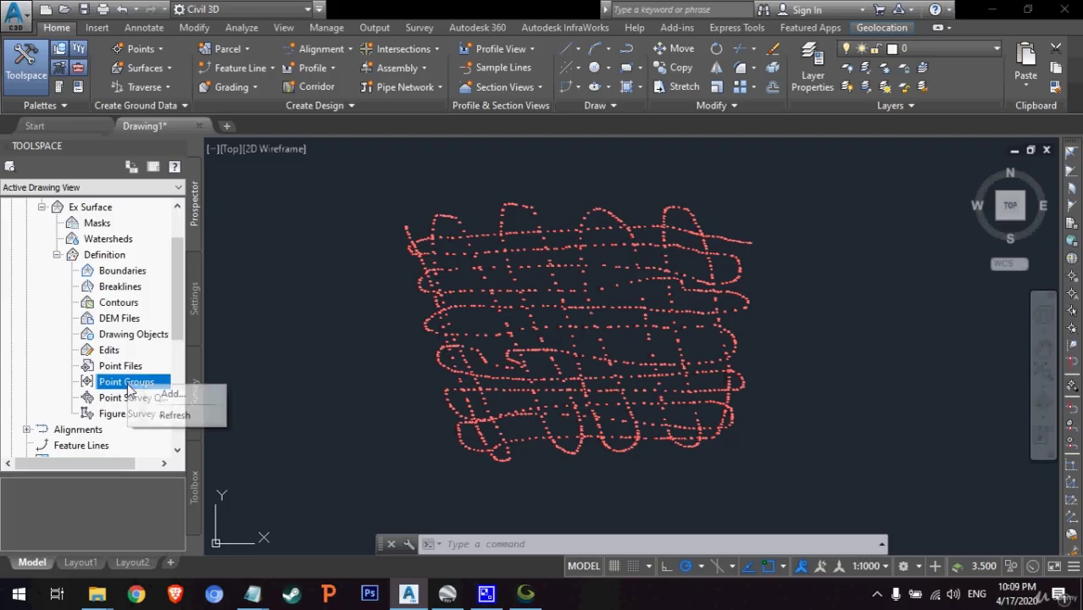
{"action": "left_click", "coordinate": [171, 395]}
{"action": "left_click", "coordinate": [462, 288]}
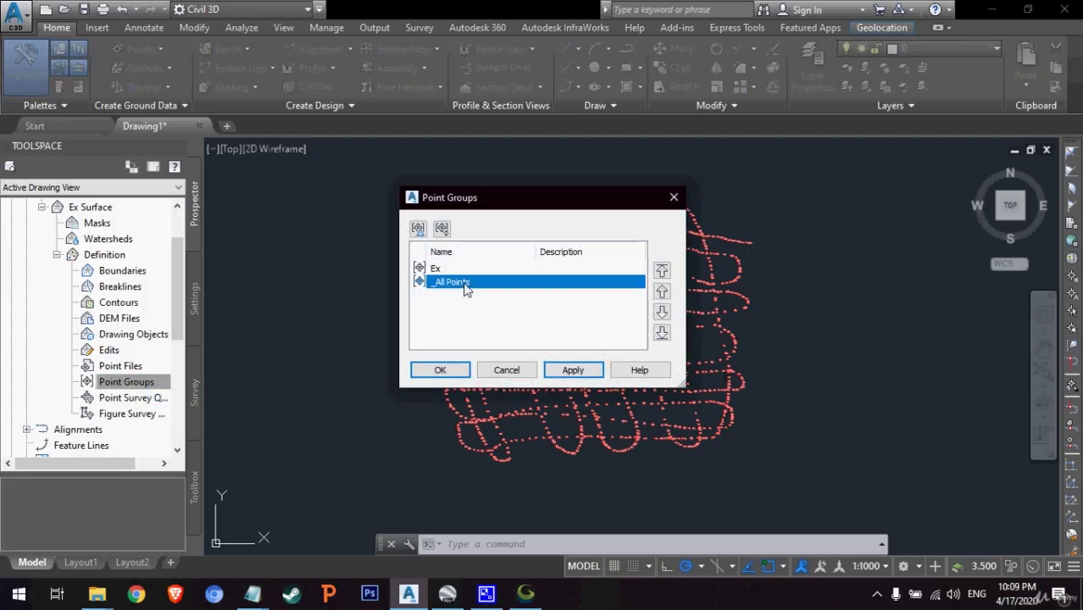
{"action": "left_click", "coordinate": [587, 371]}
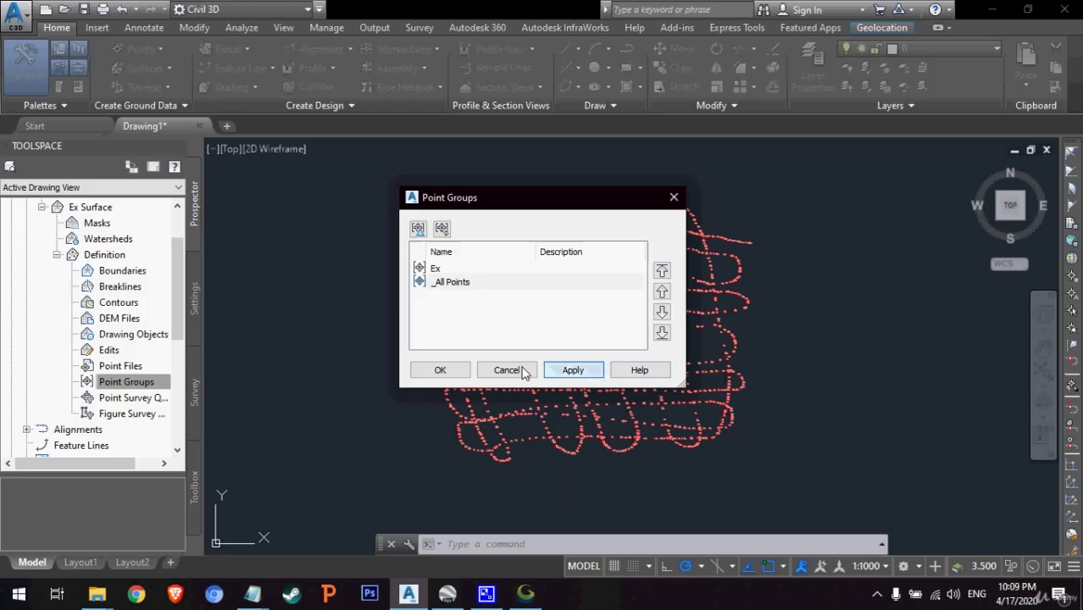
{"action": "left_click", "coordinate": [442, 371]}
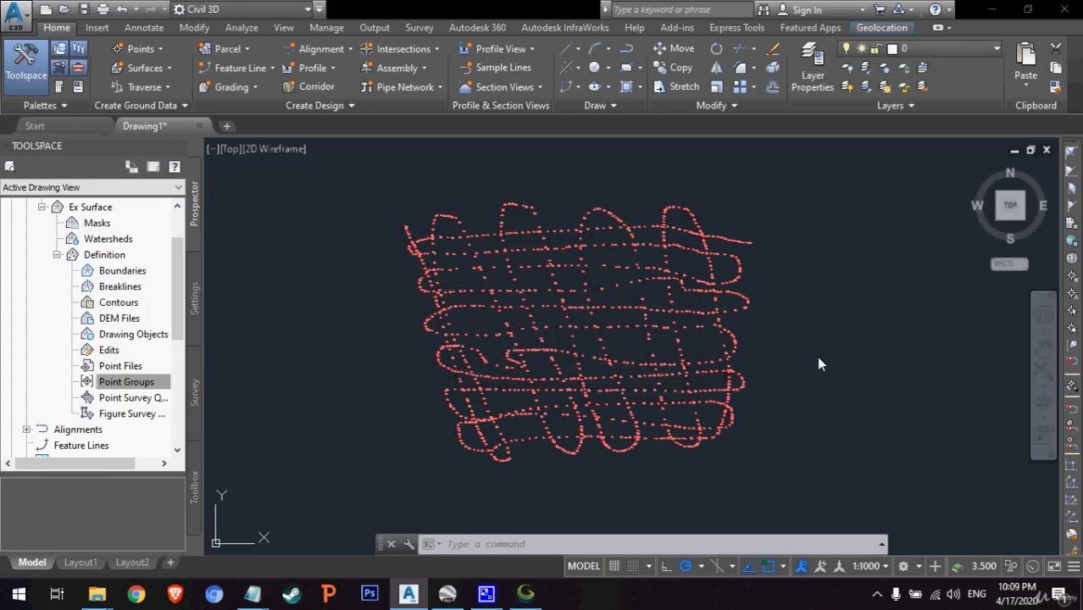